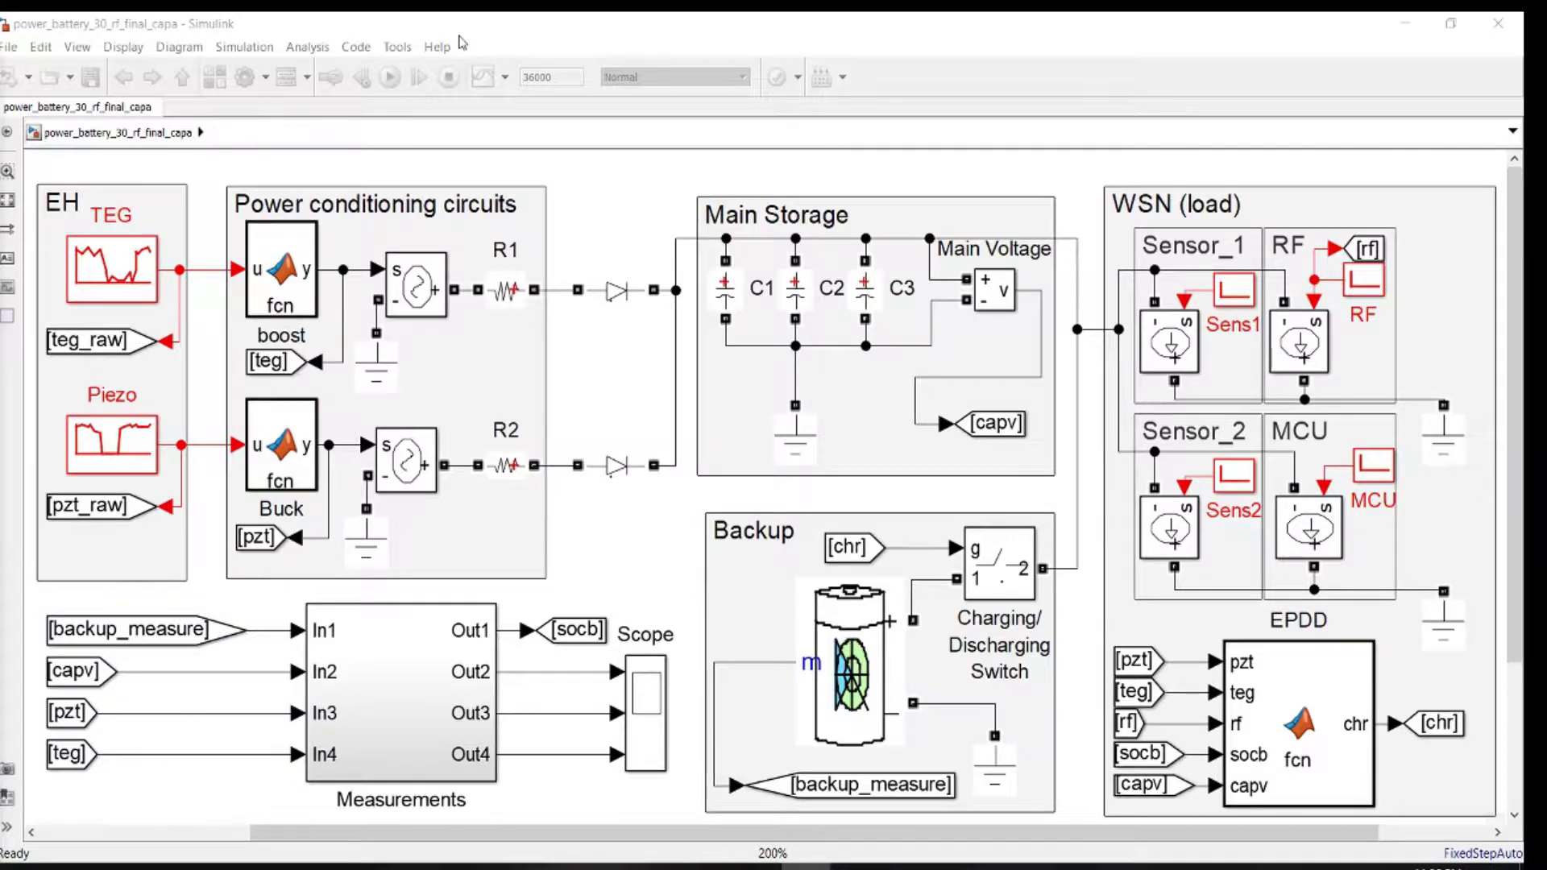
Point out the power conditioning, diode, WSN load, backup battery and EH areas of the existing diagram
left_click(310, 22)
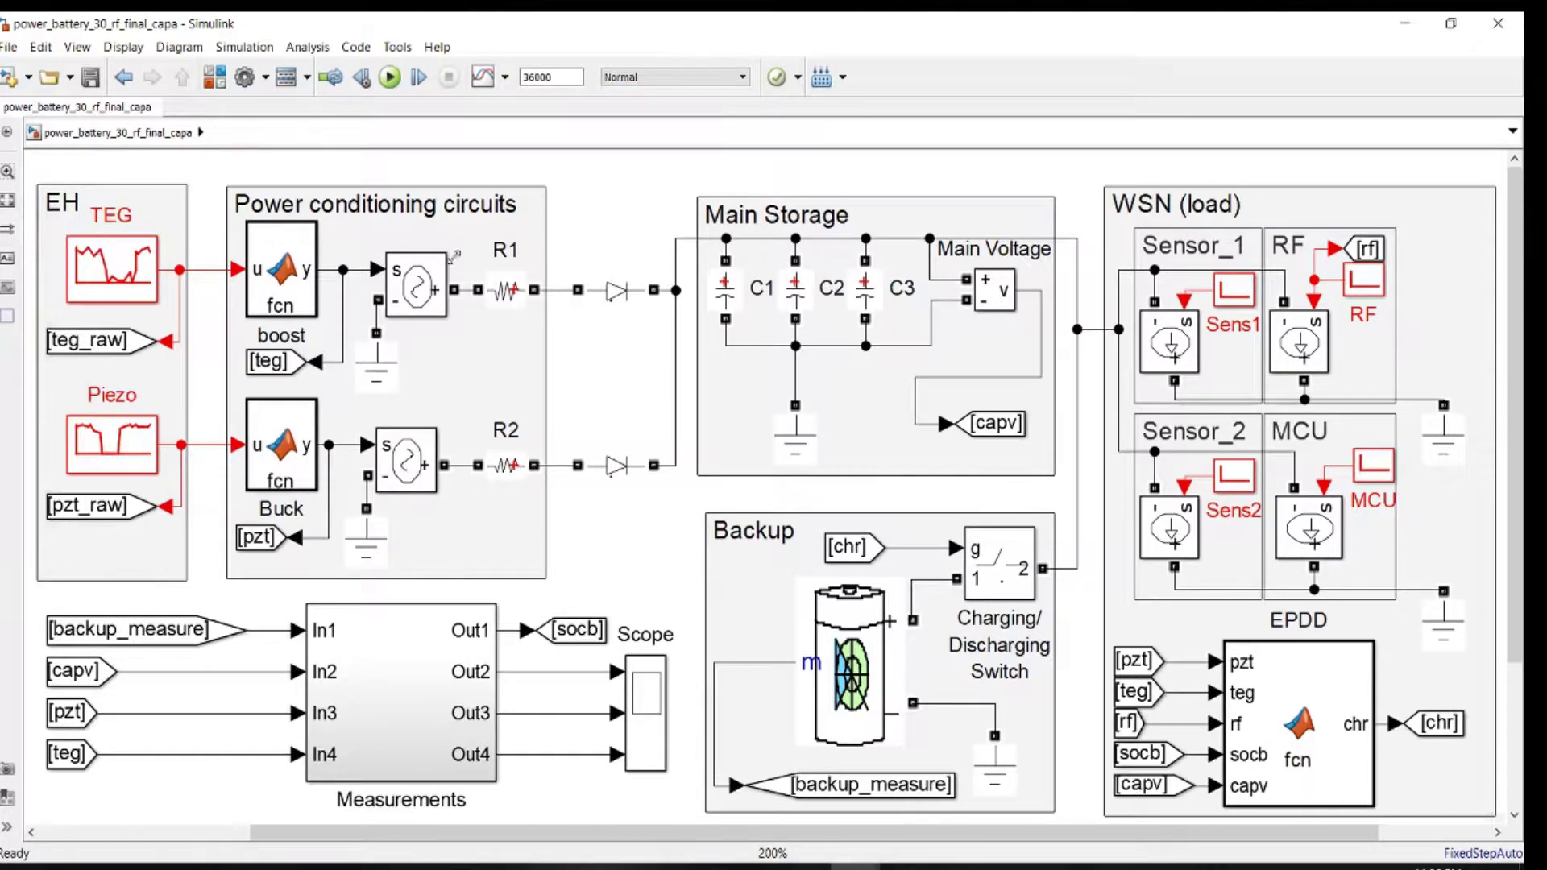
left_click(614, 288)
left_click(1421, 198)
left_click(826, 615)
left_click(829, 543)
left_click(738, 715)
left_click(137, 186)
left_click(136, 176)
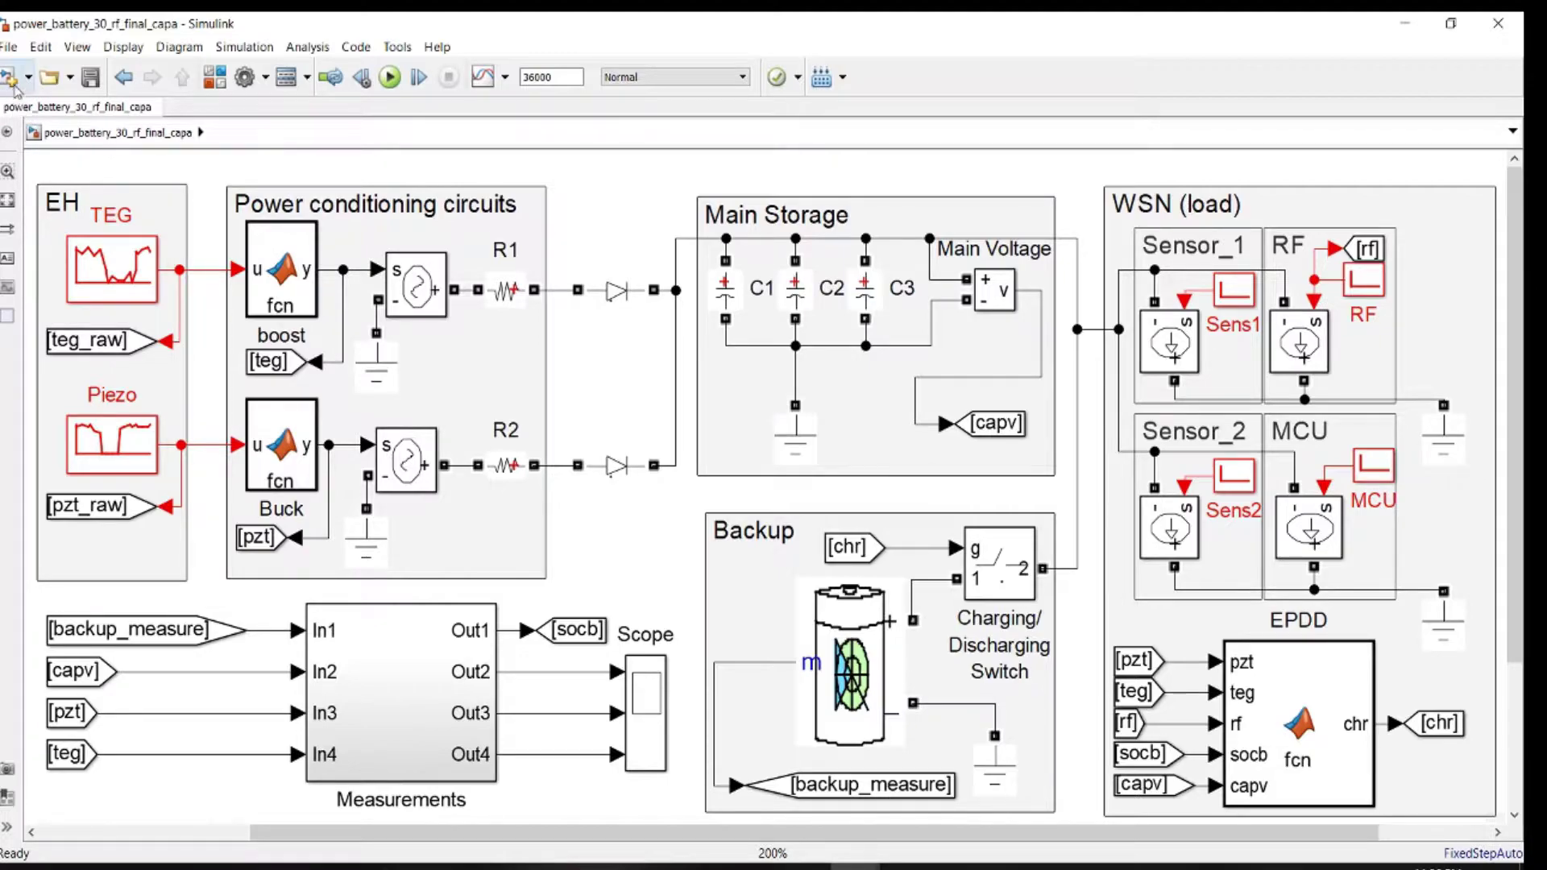
Create a maximized blank untitled2 model and quick-insert a Battery block by searching 'batter'
left_click(8, 81)
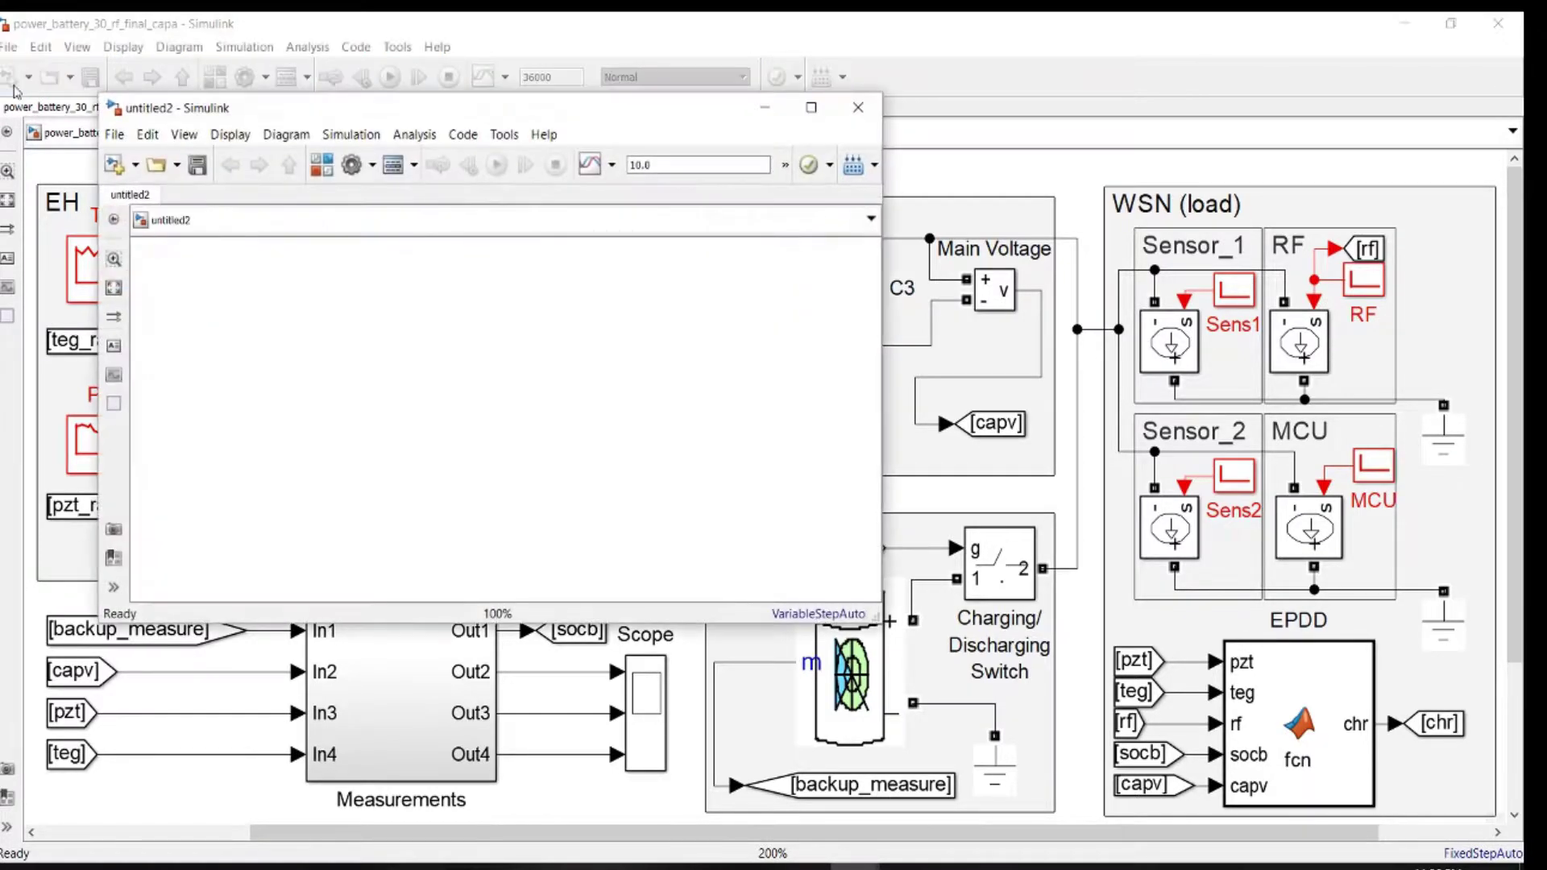
double_click(801, 107)
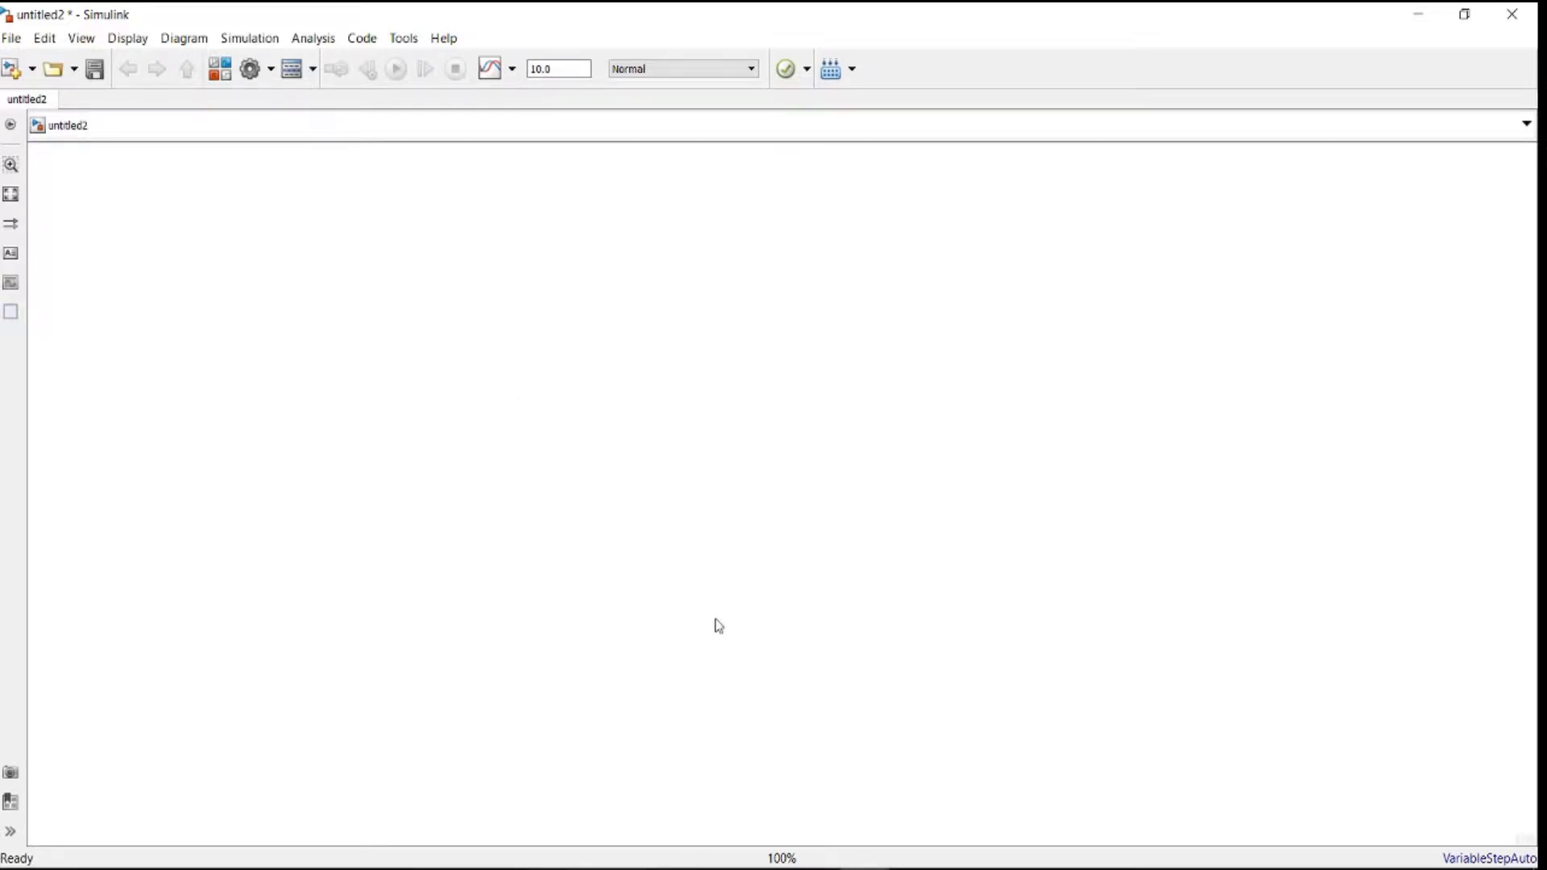
double_click(622, 513)
type("batter")
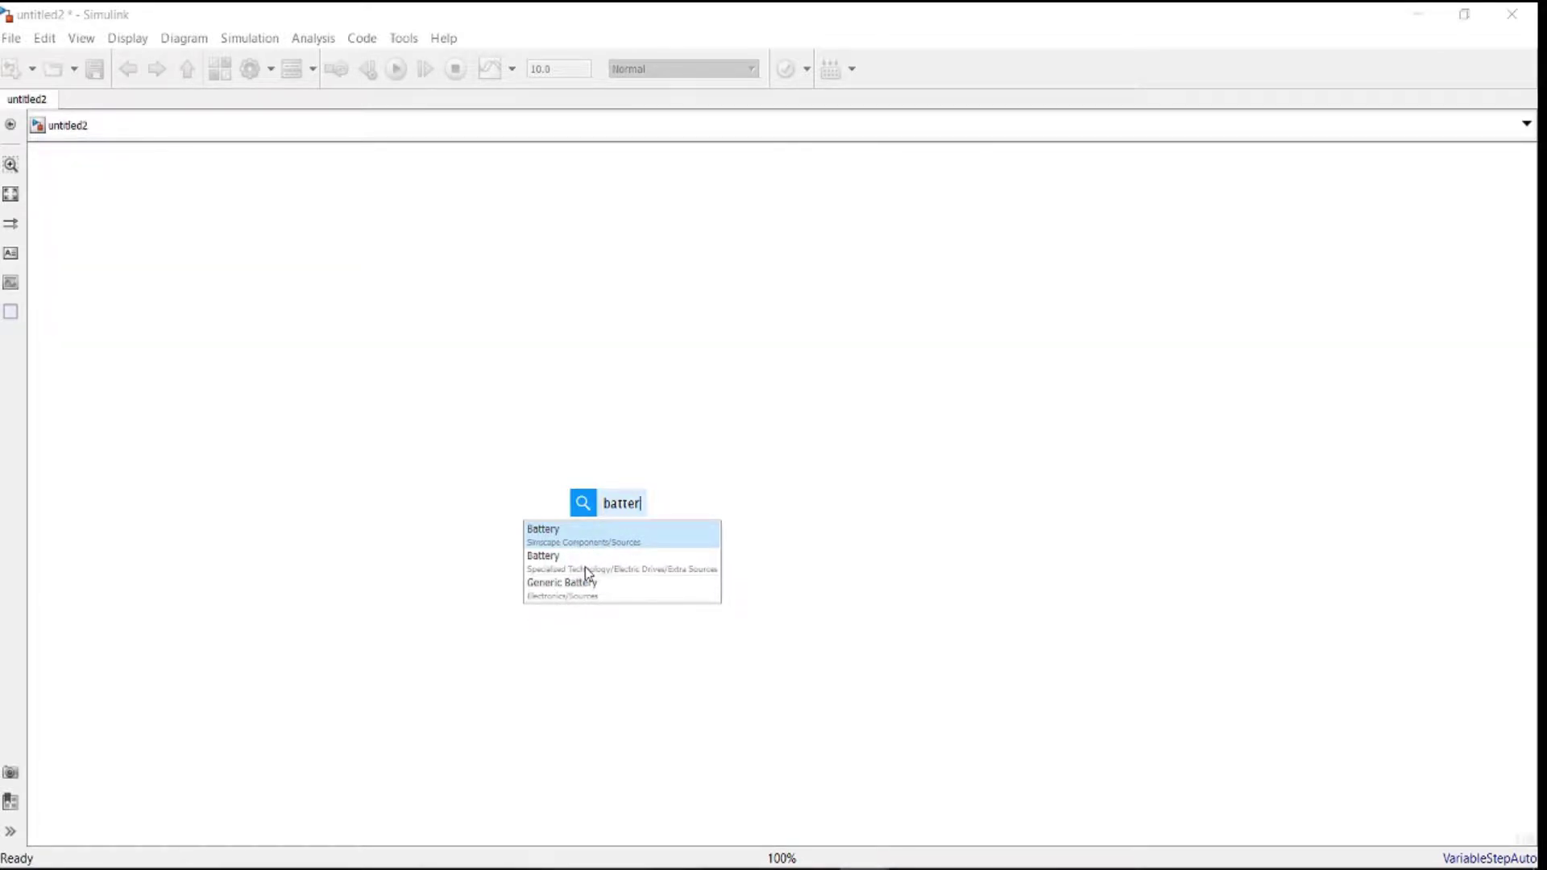
left_click(631, 564)
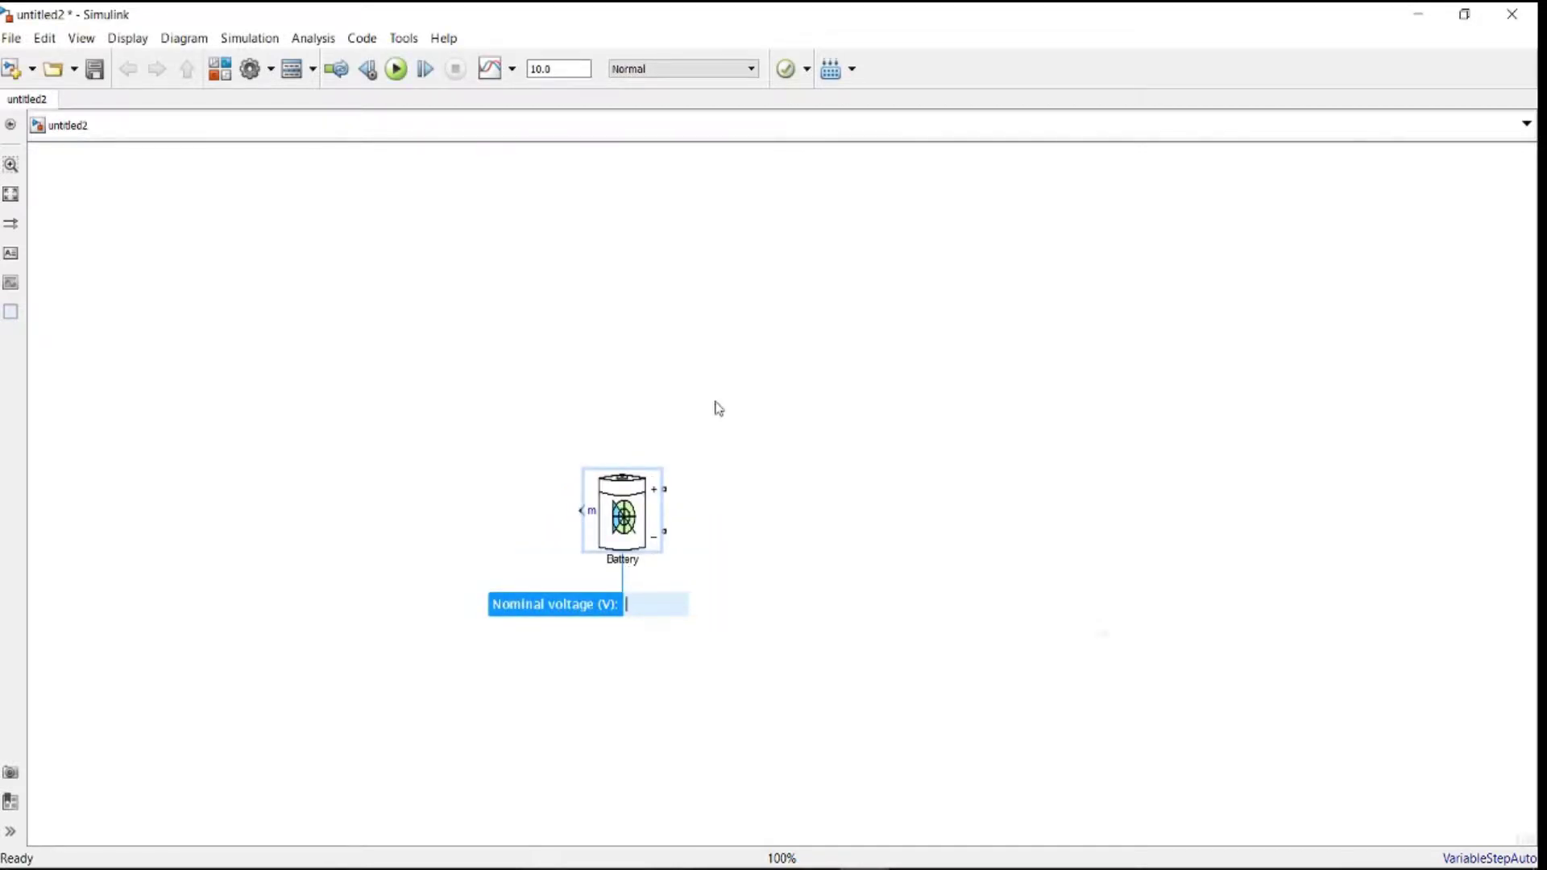
scroll(753, 504, "up", 3)
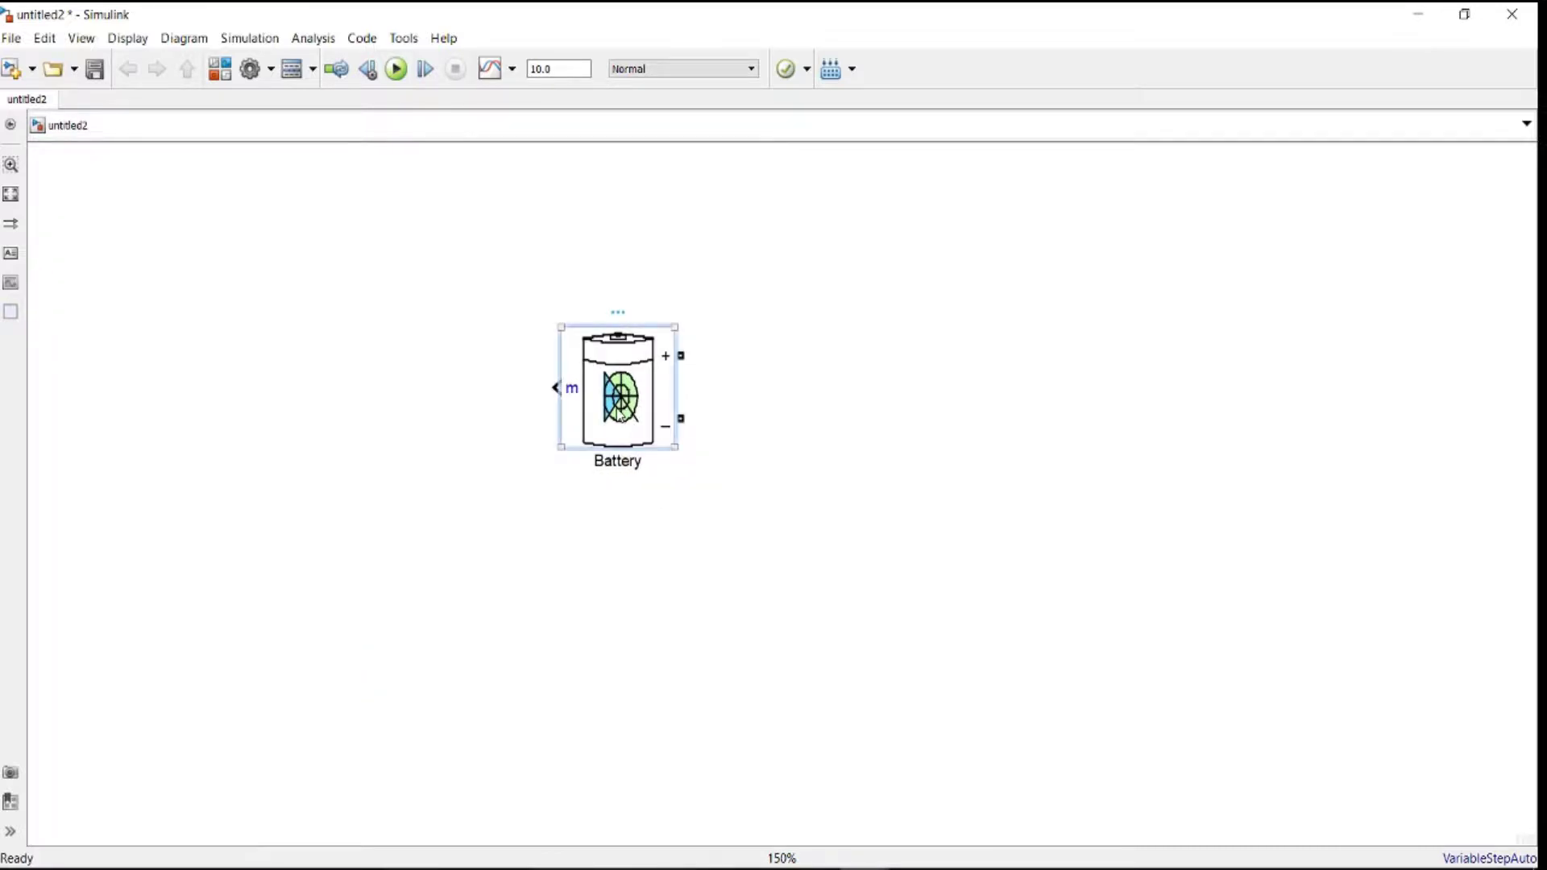
Give the Battery 3.3 V nominal voltage and 1 Ah rated capacity, keeping initial SOC at 100
double_click(620, 415)
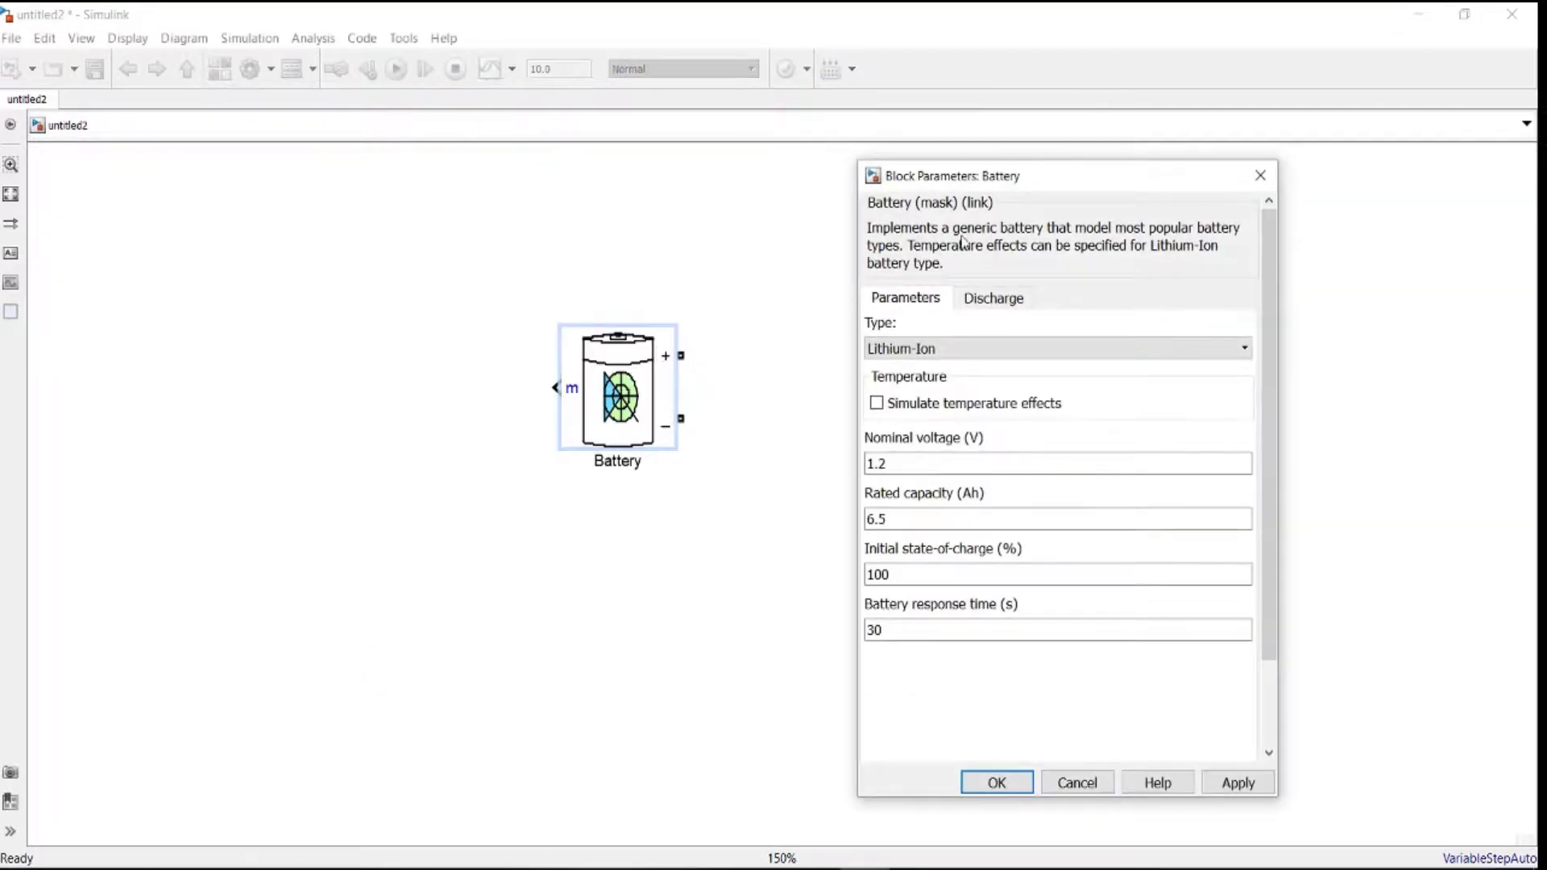
left_click_drag(955, 173, 798, 104)
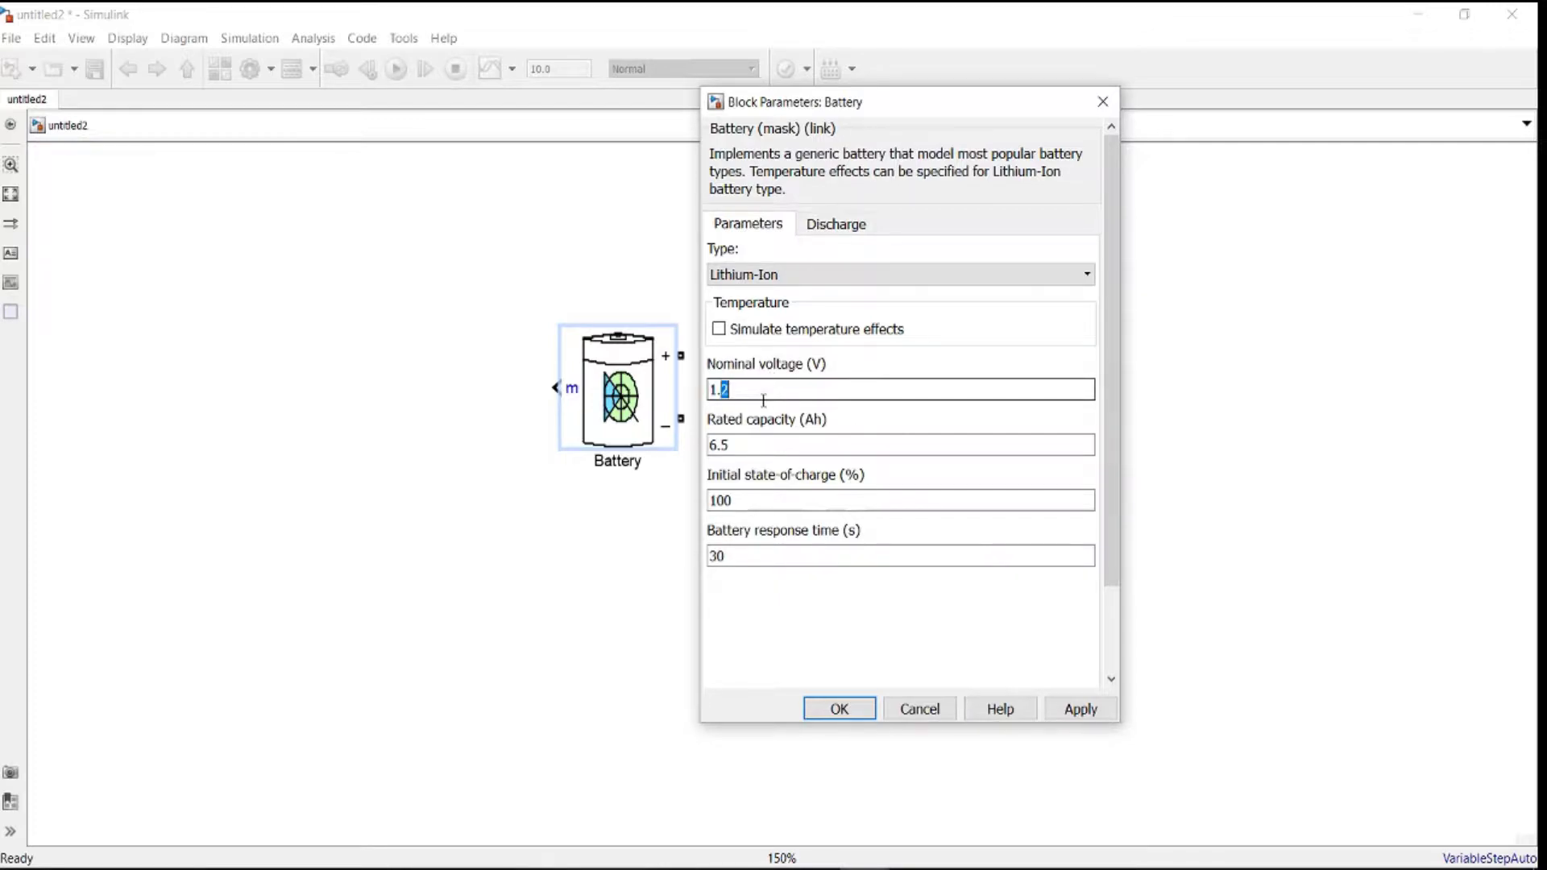
double_click(764, 387)
type("3.3")
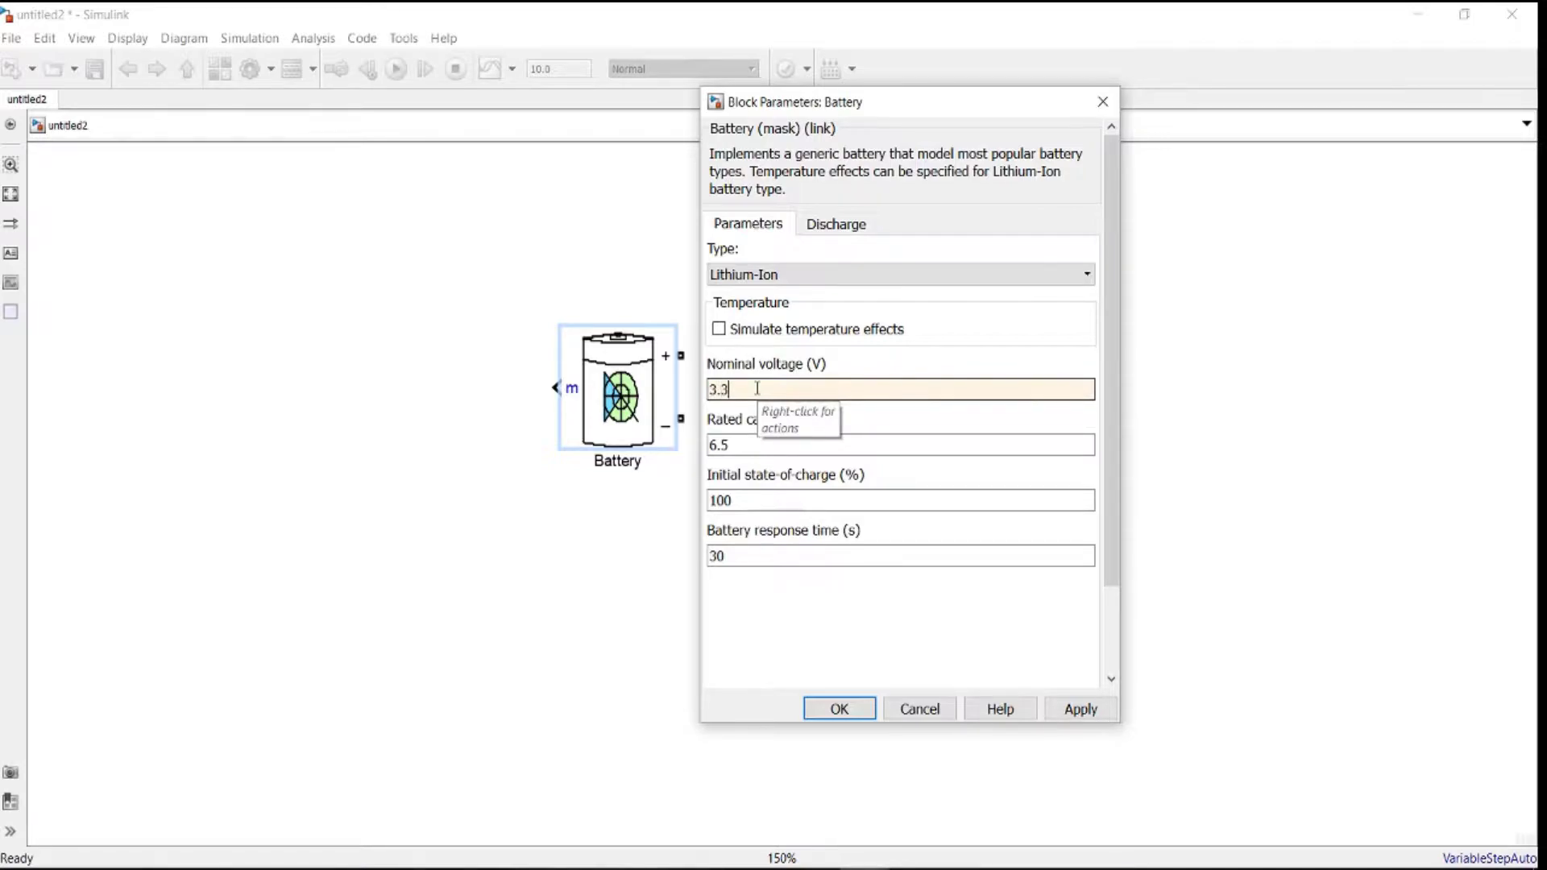
double_click(757, 445)
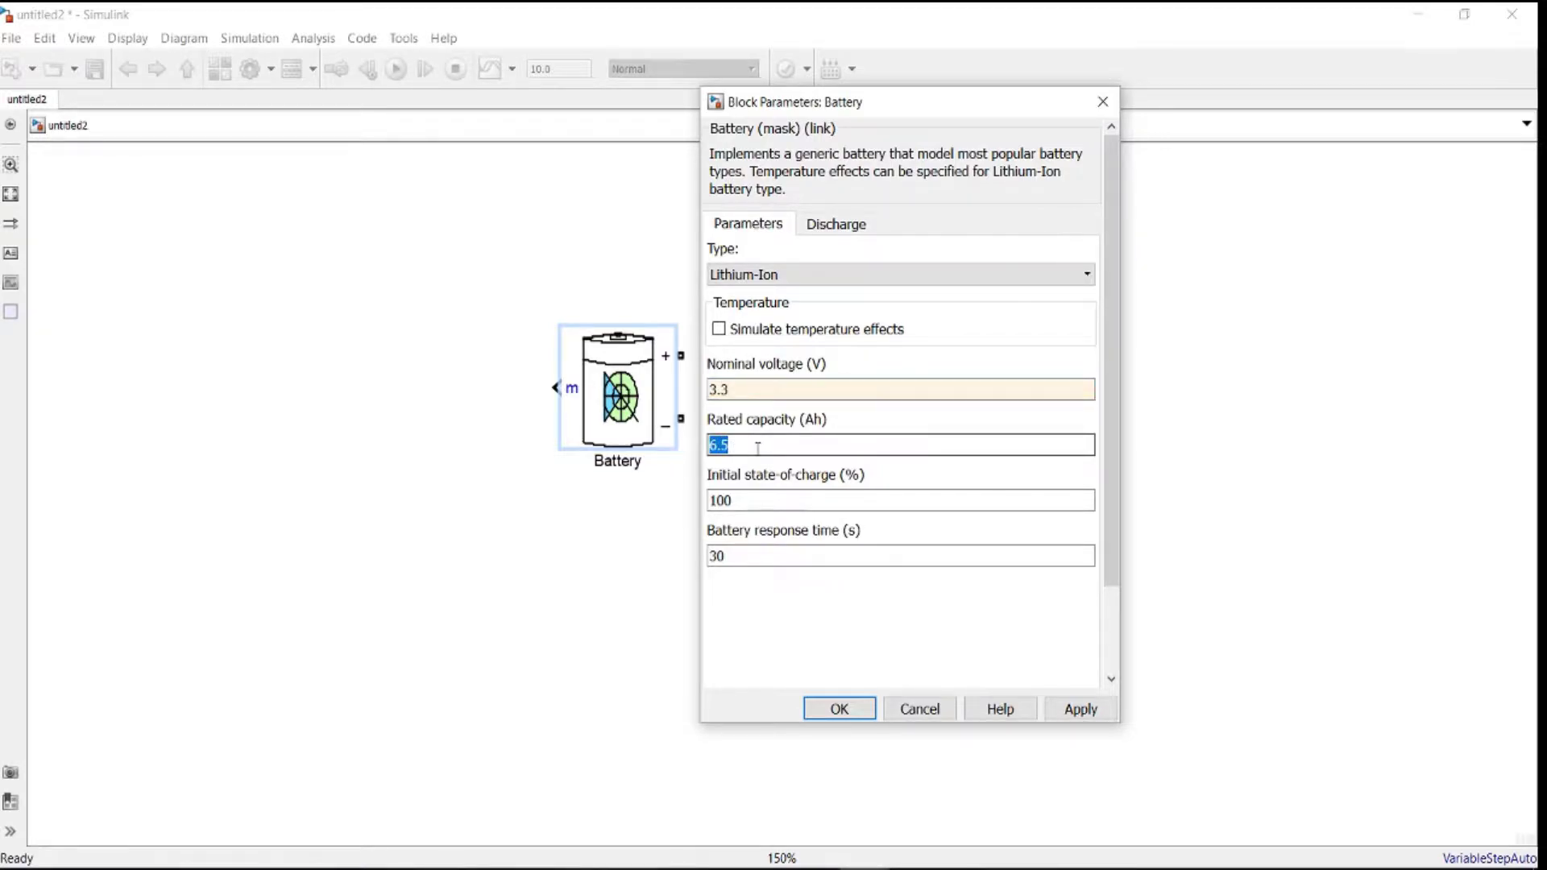
type("1")
left_click(756, 502)
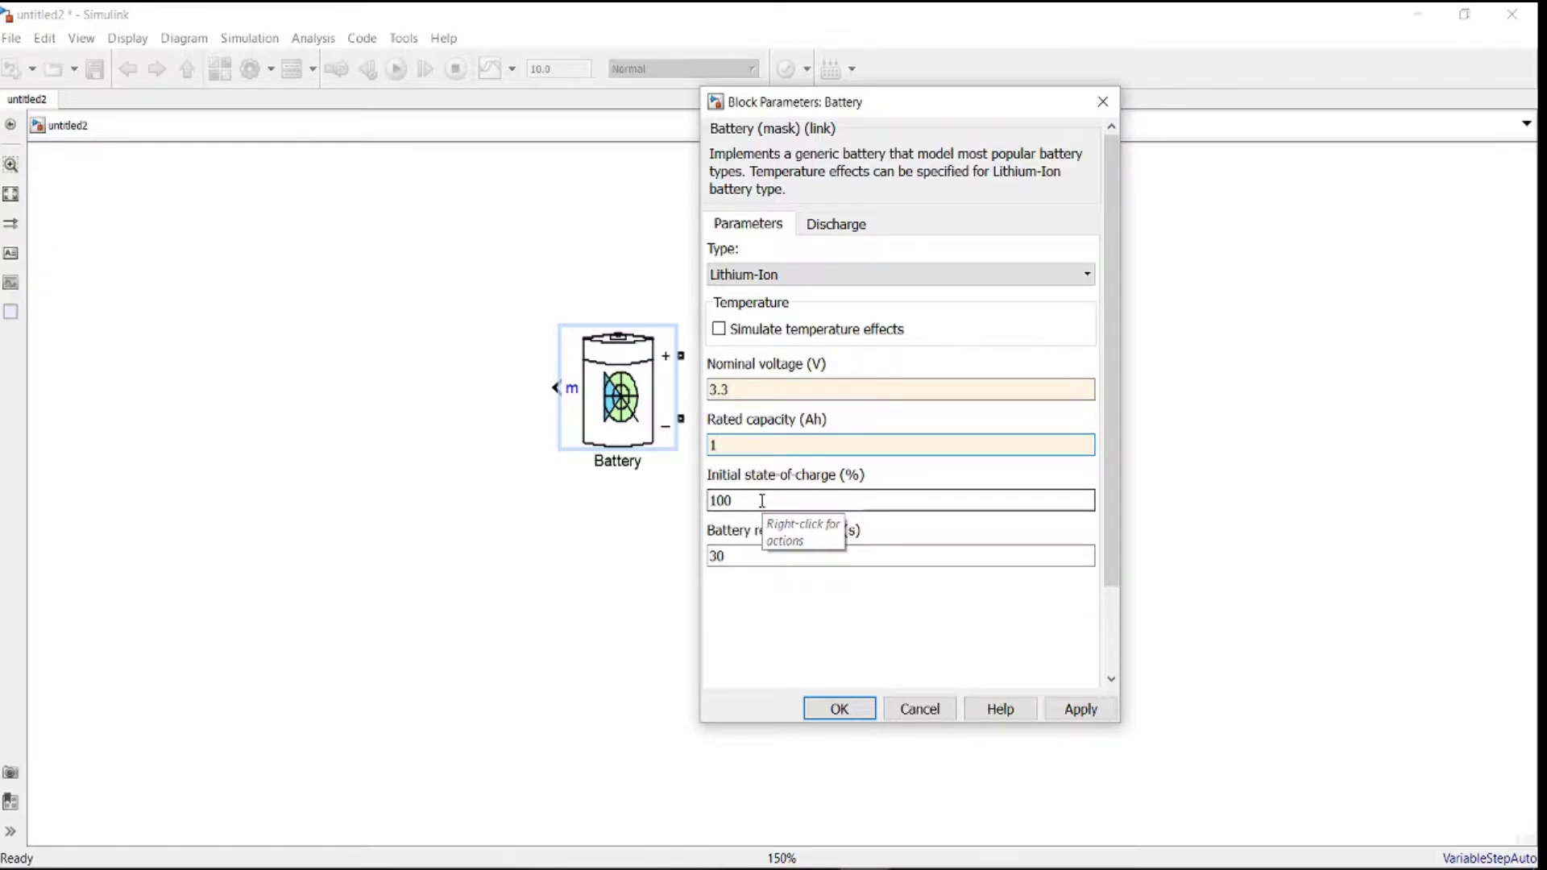
double_click(761, 500)
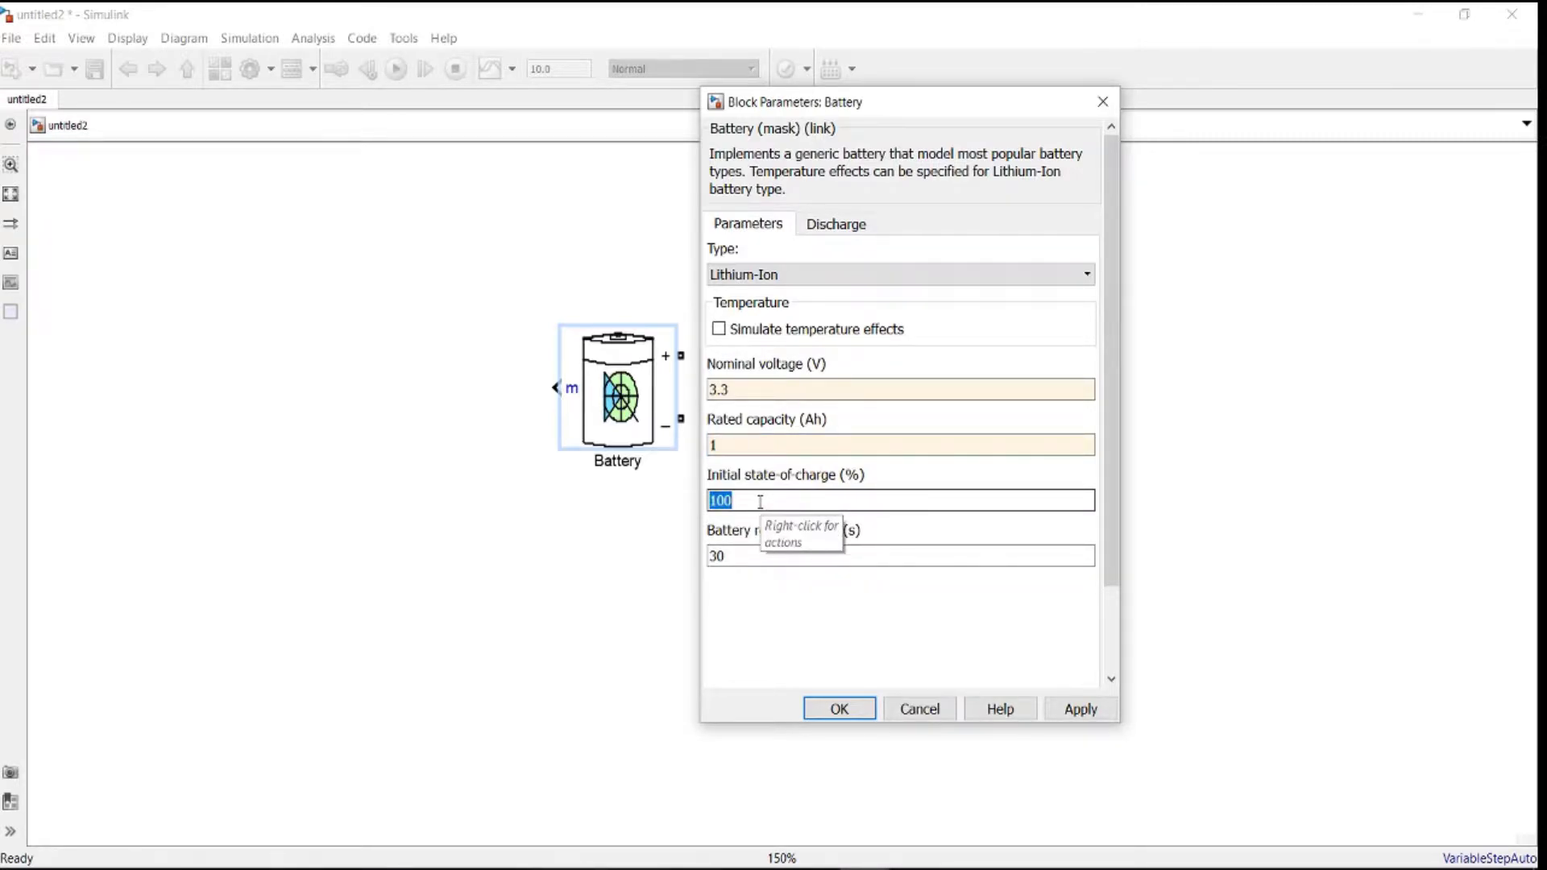
left_click(760, 501)
double_click(746, 555)
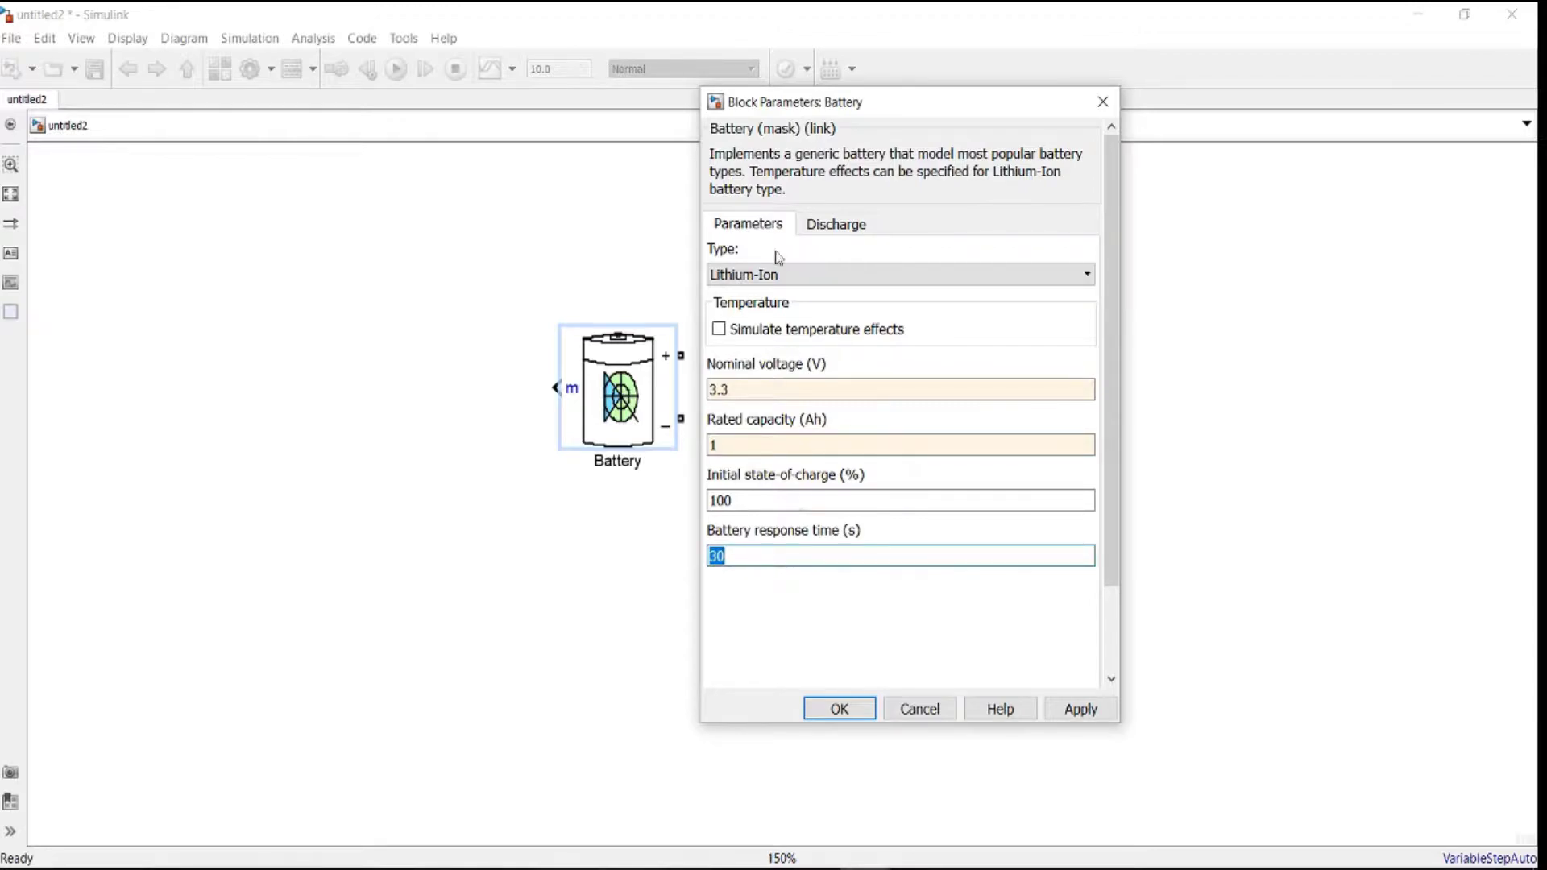
left_click(819, 713)
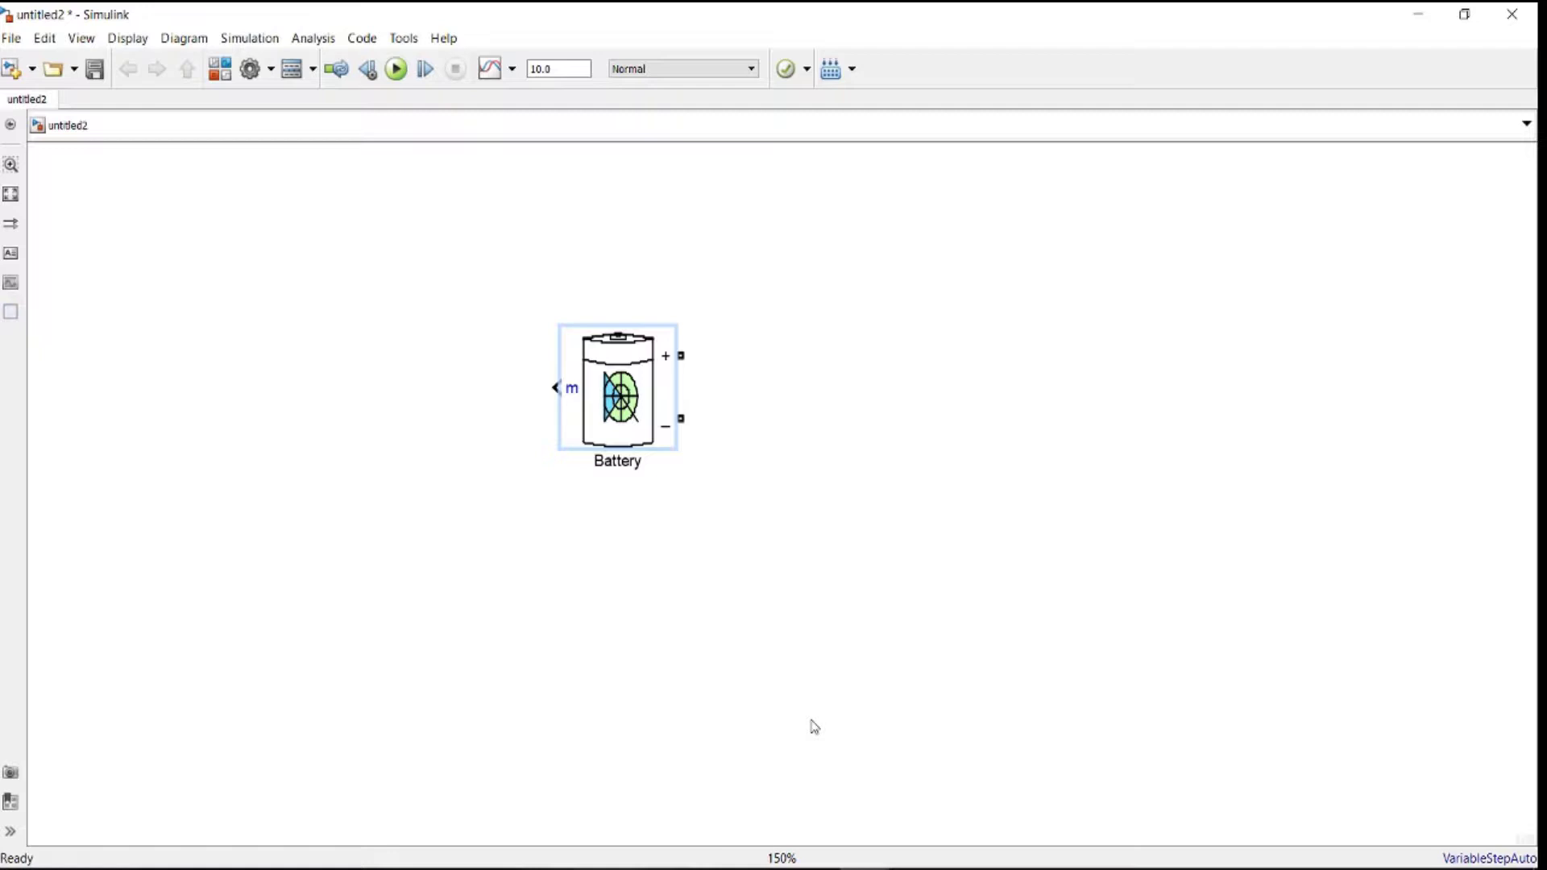
Quick-insert a Series RLC Branch block and place it up and right of the Battery
left_click(868, 543)
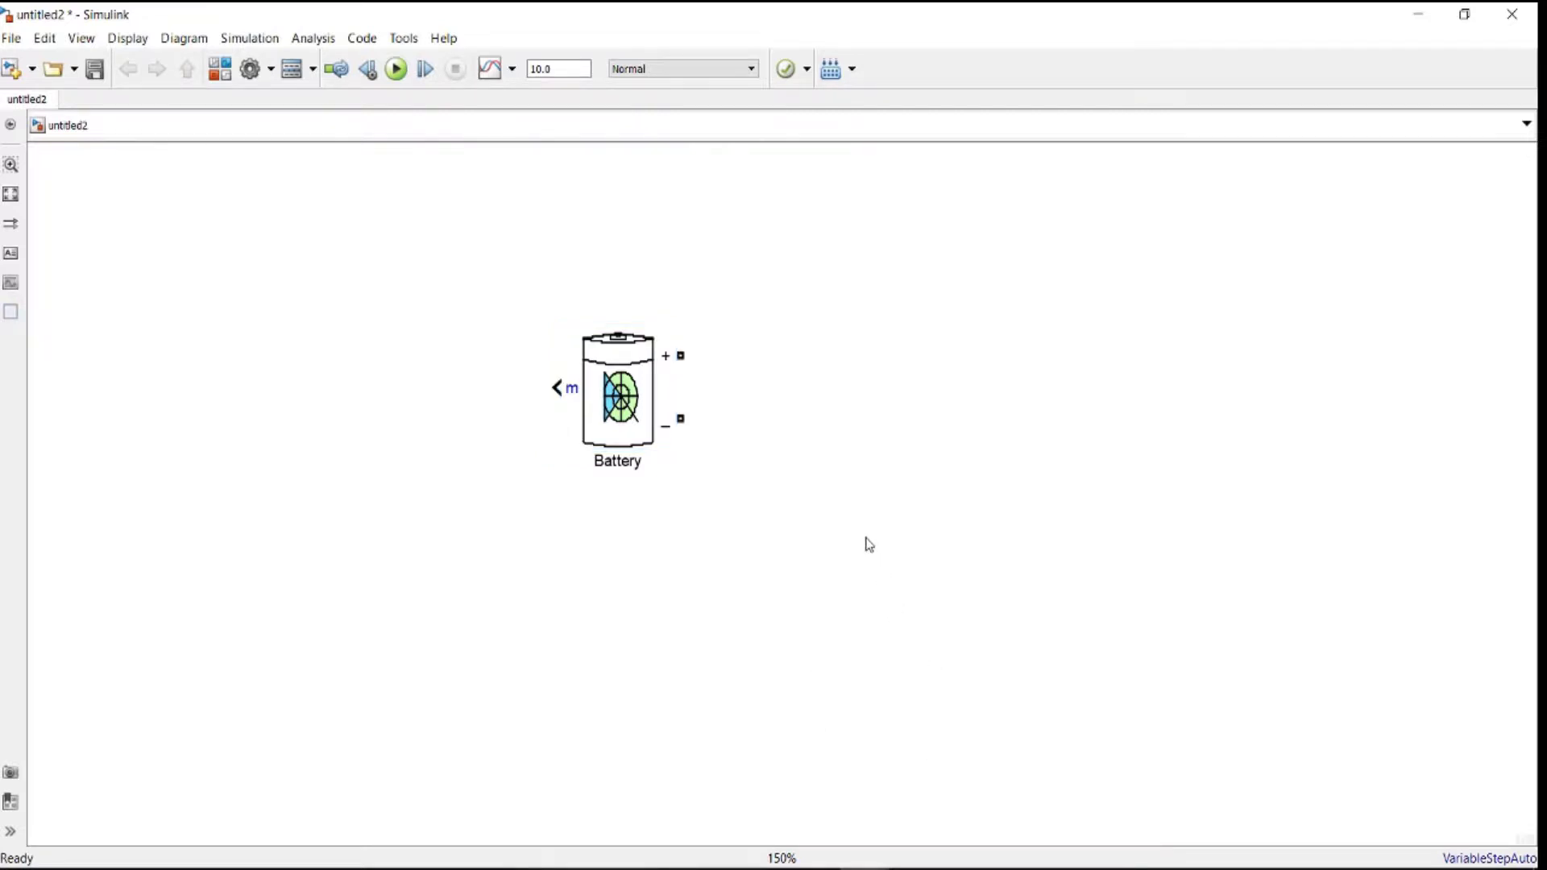
double_click(893, 388)
type("r")
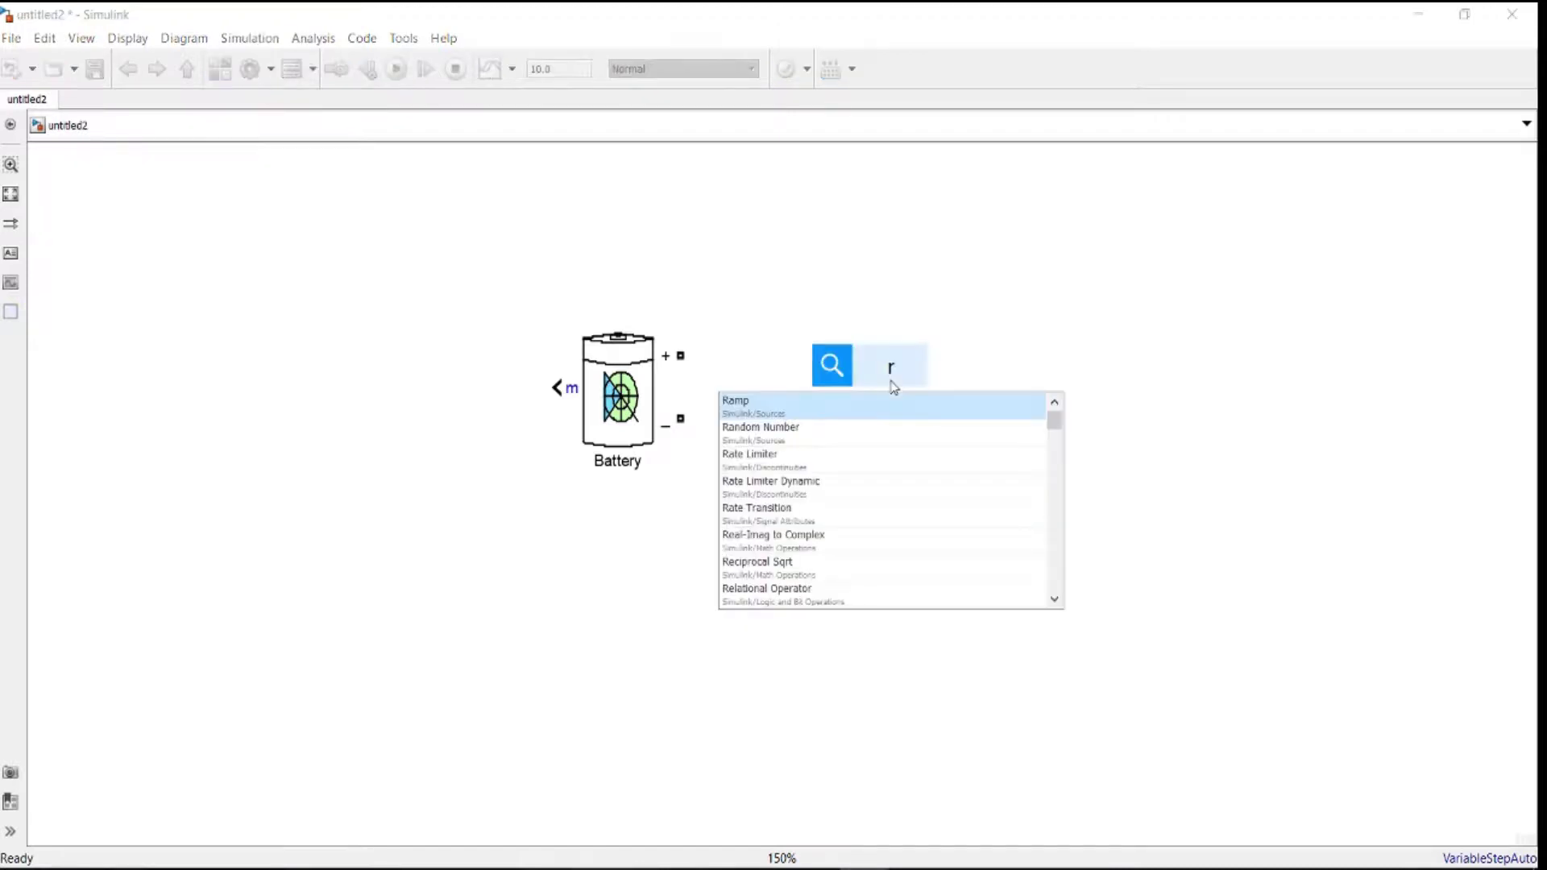
type("lc")
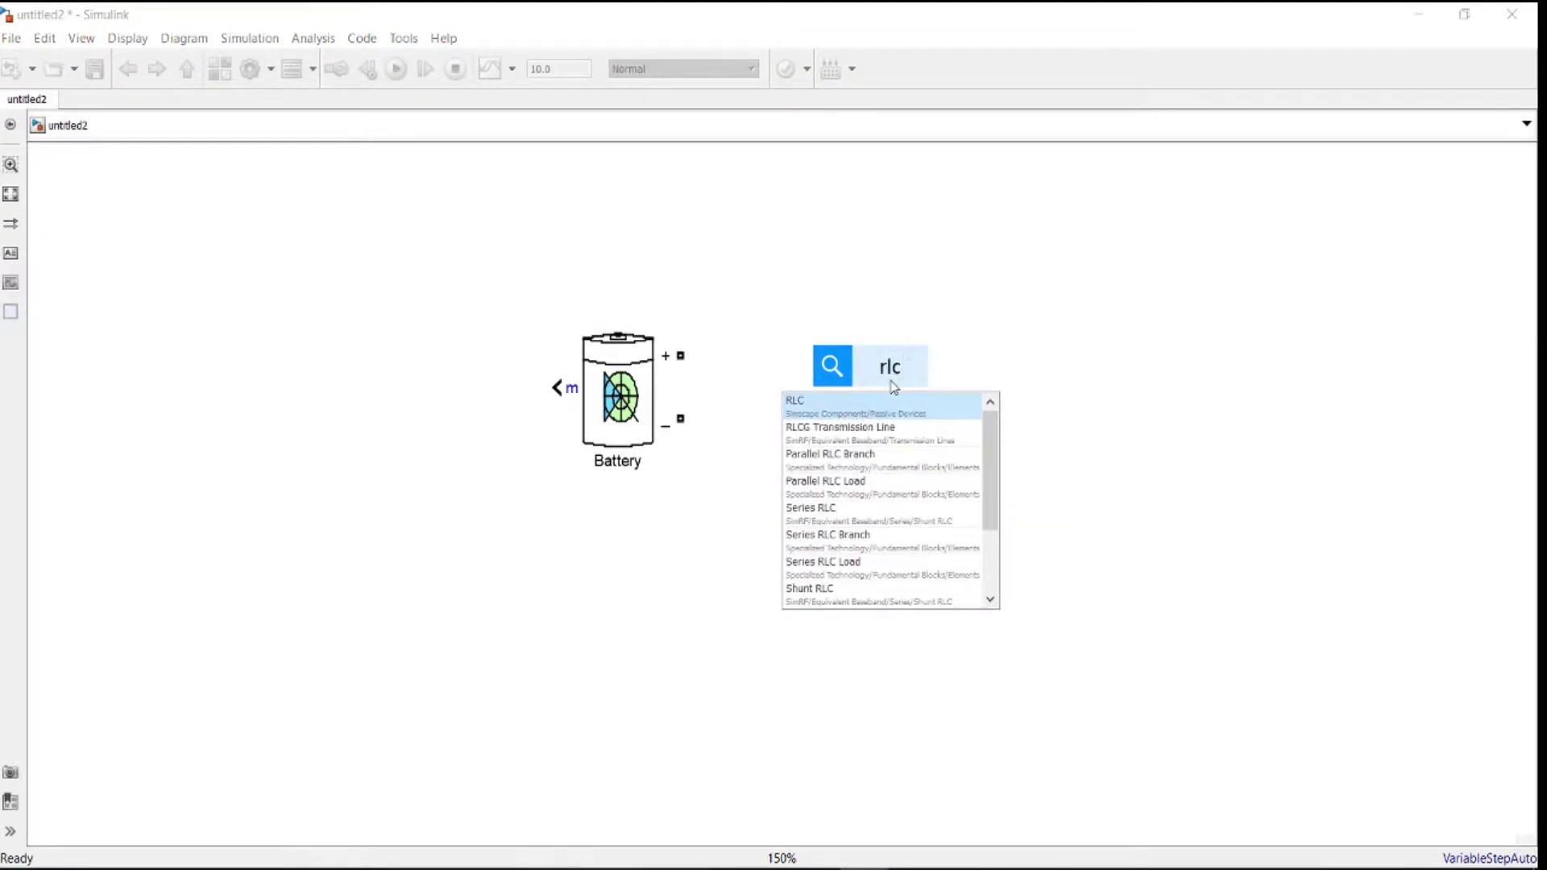
type(" b")
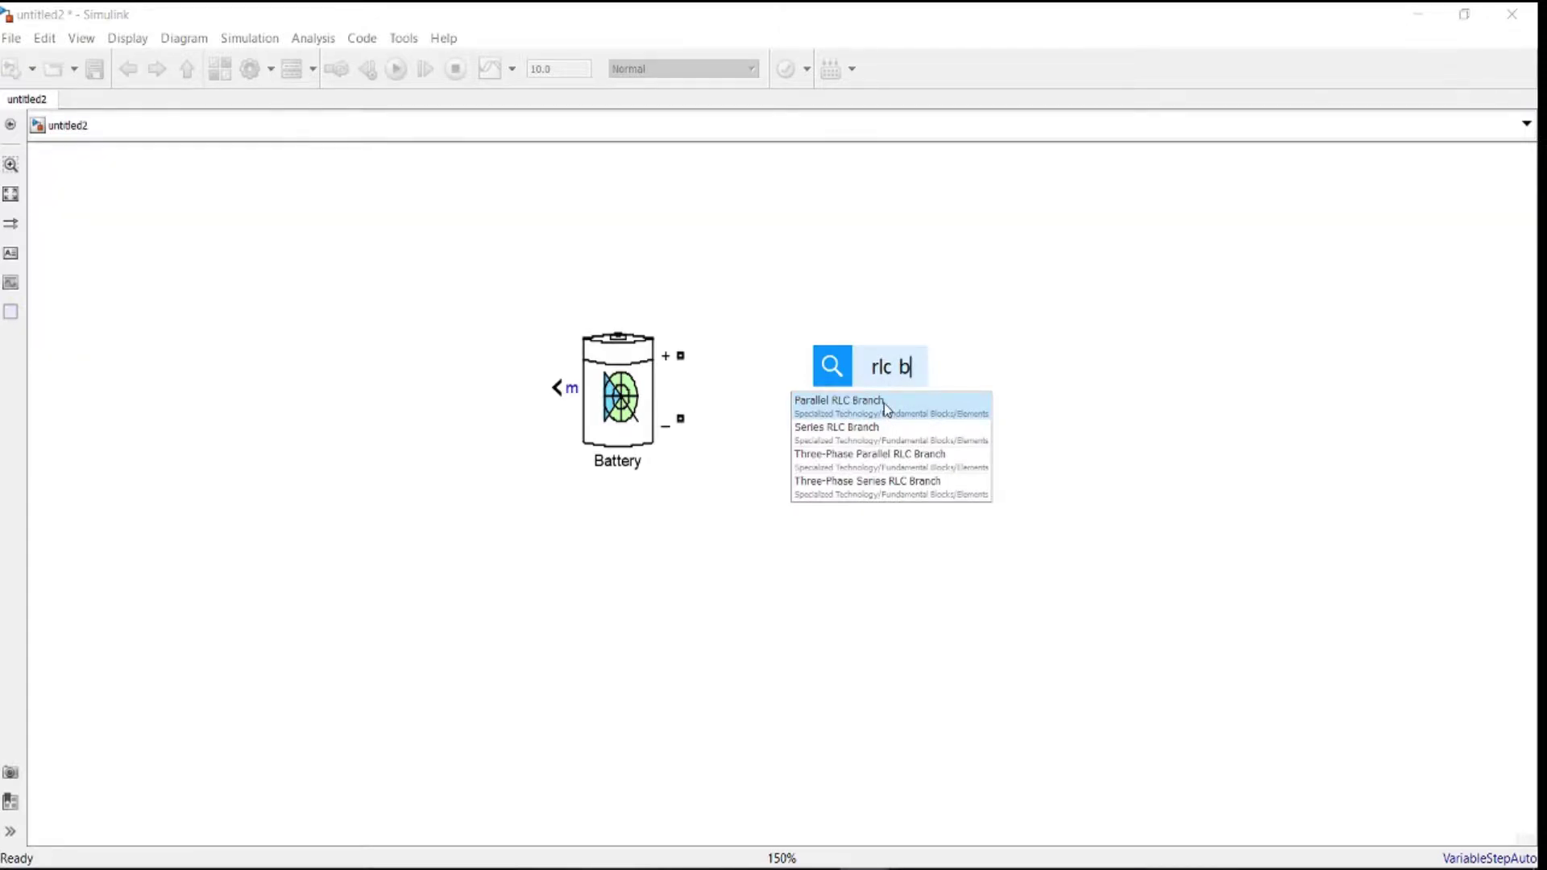
left_click(865, 436)
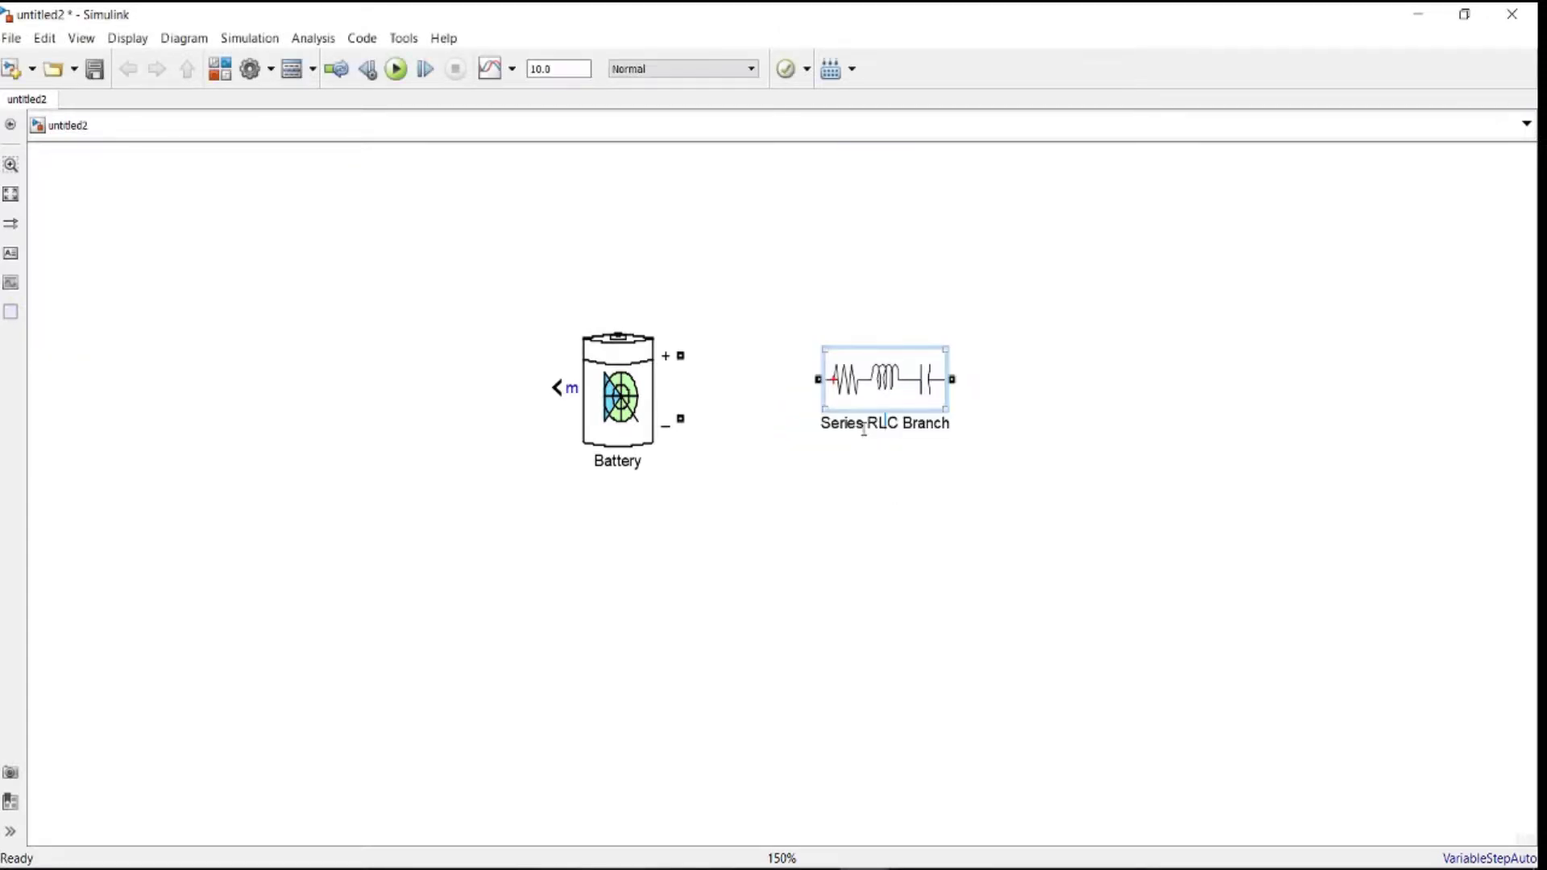
left_click_drag(894, 384, 971, 320)
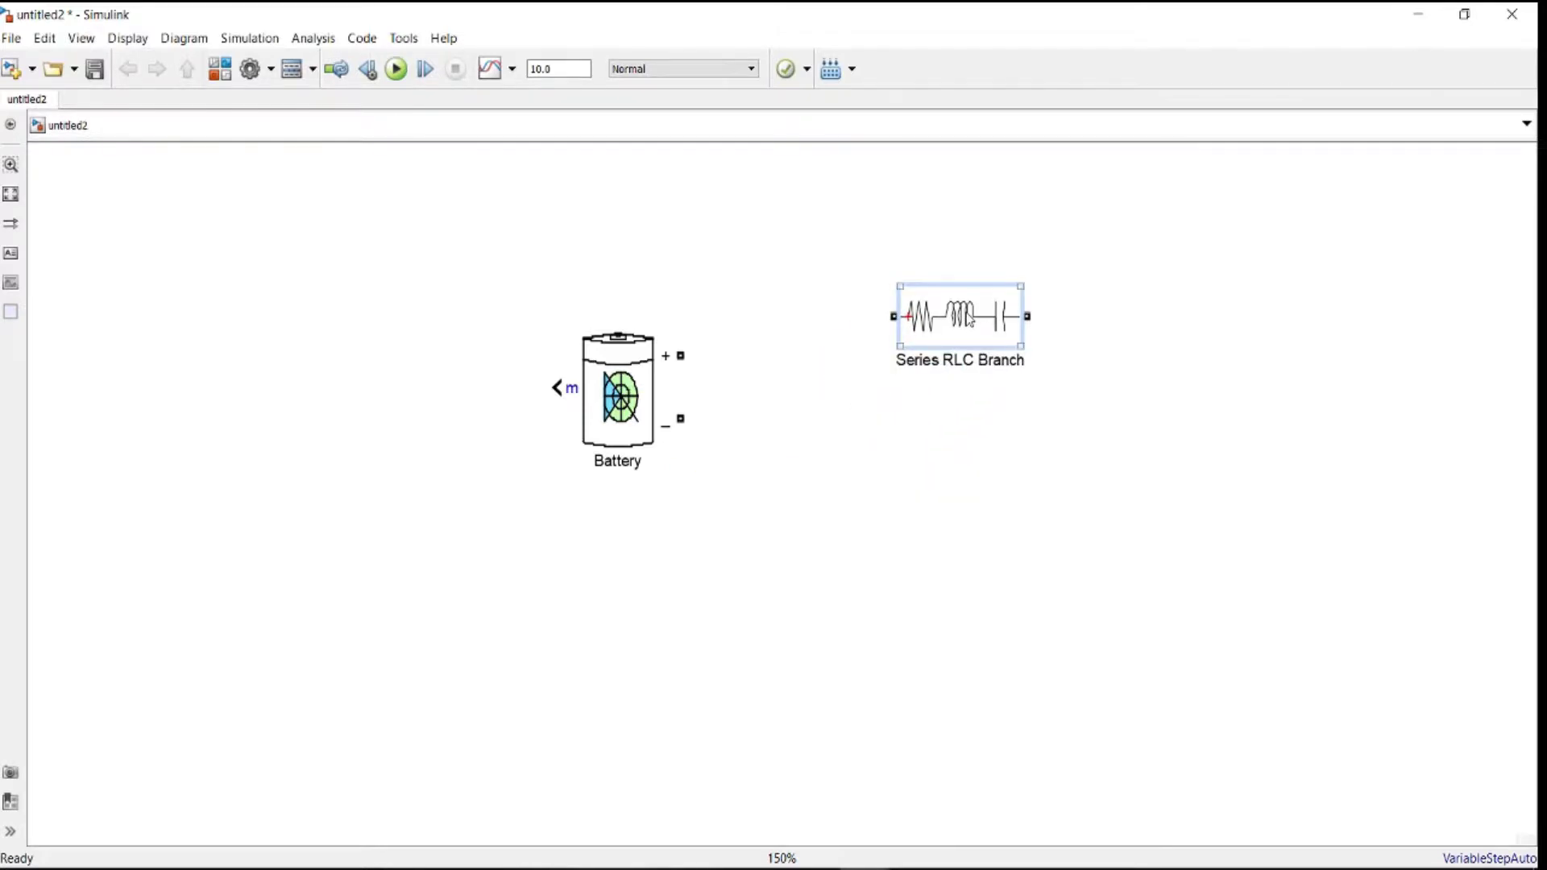
Set the Series RLC Branch type to R, leaving a pure 1-ohm resistor
double_click(971, 319)
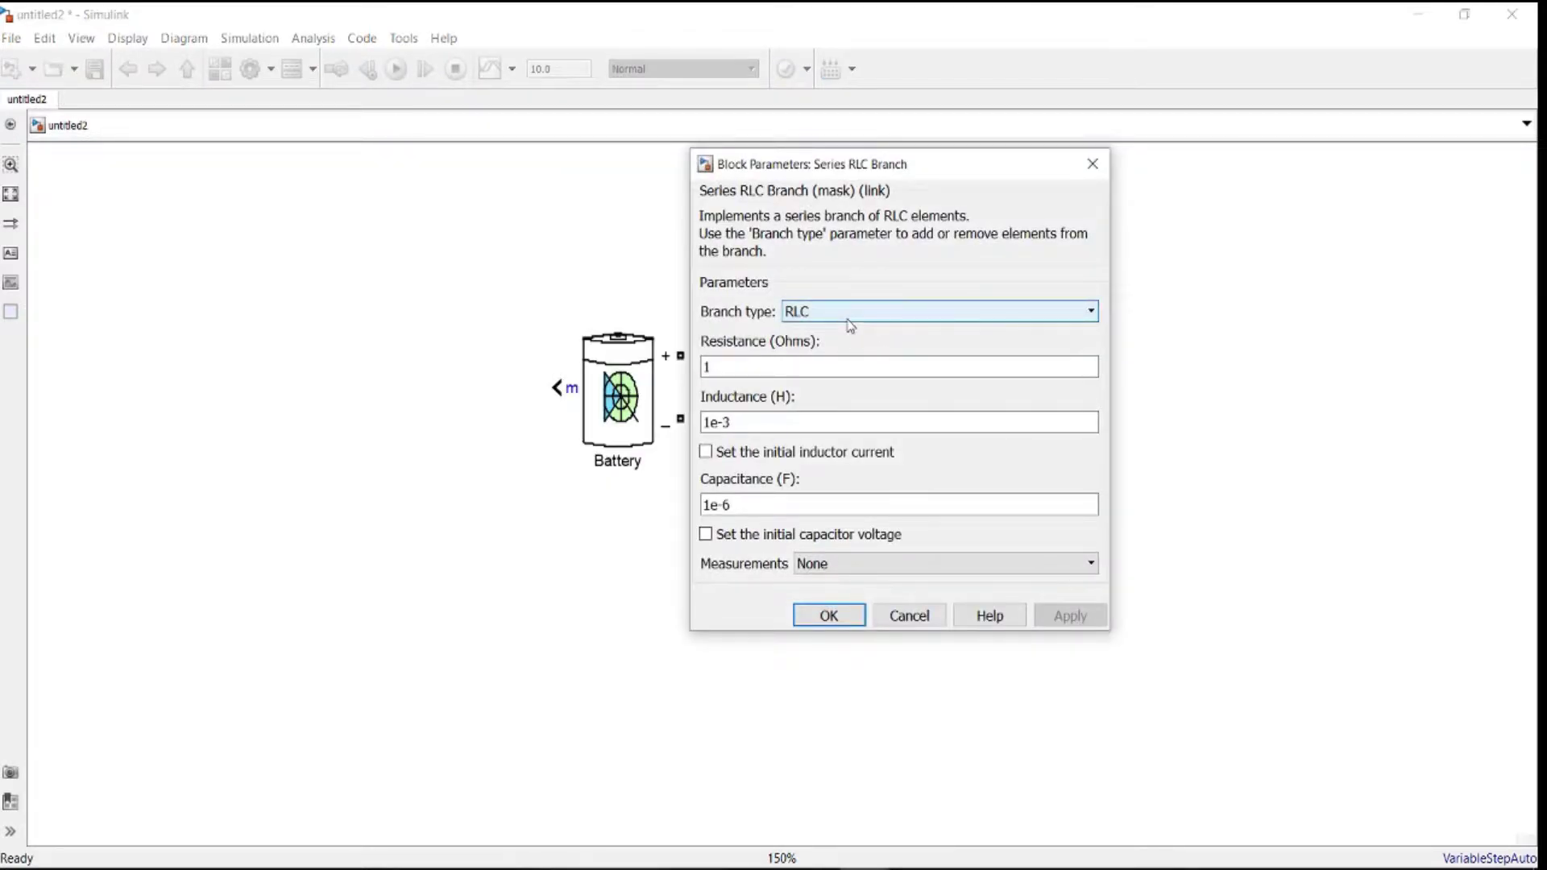
left_click(850, 322)
left_click(811, 343)
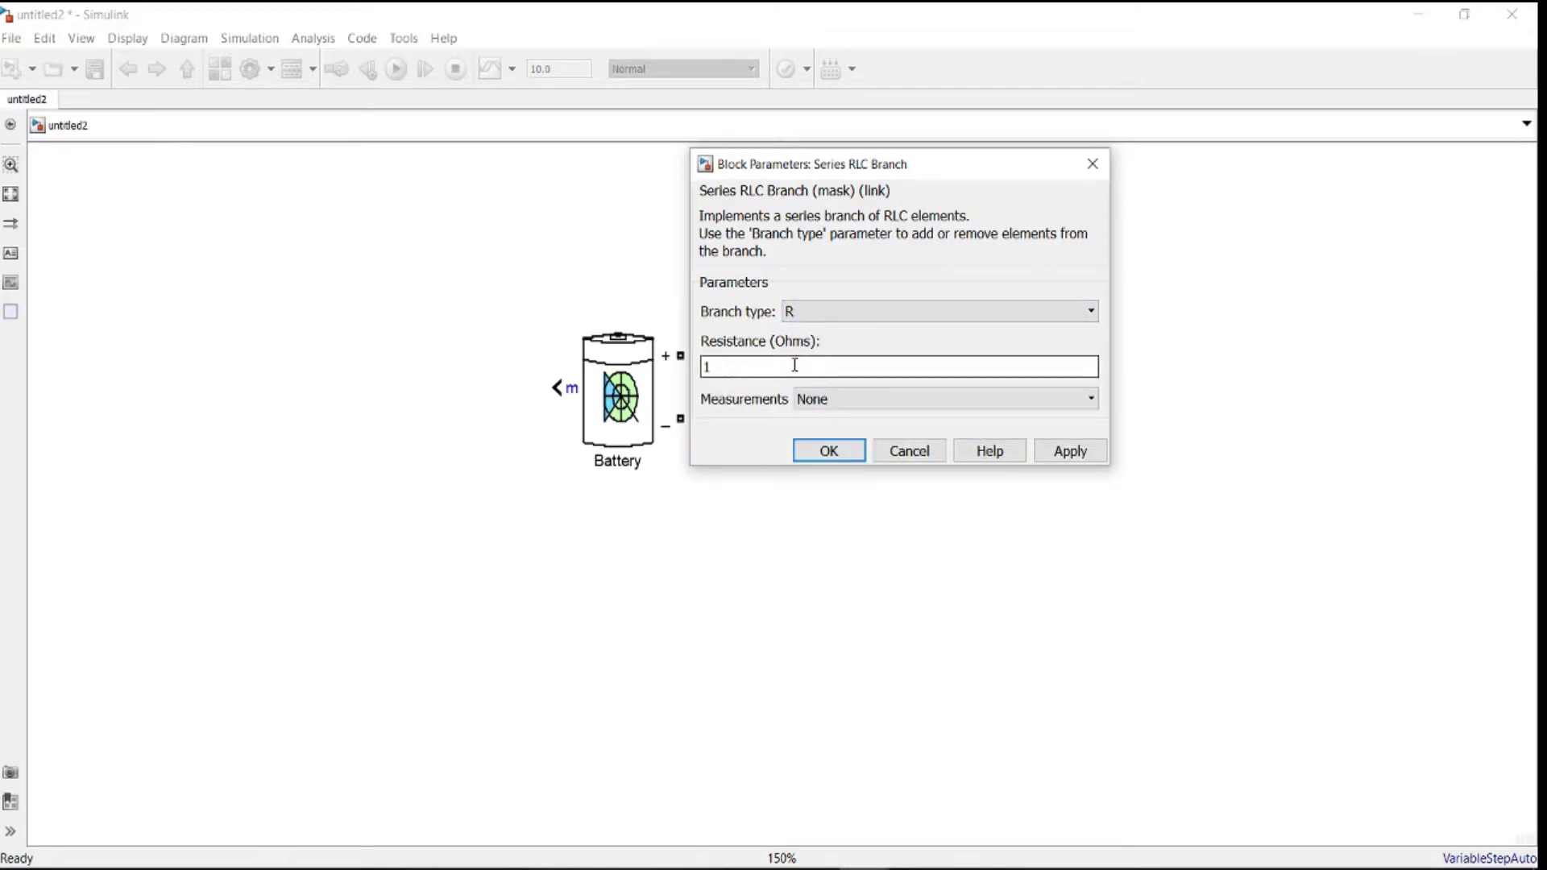
double_click(794, 365)
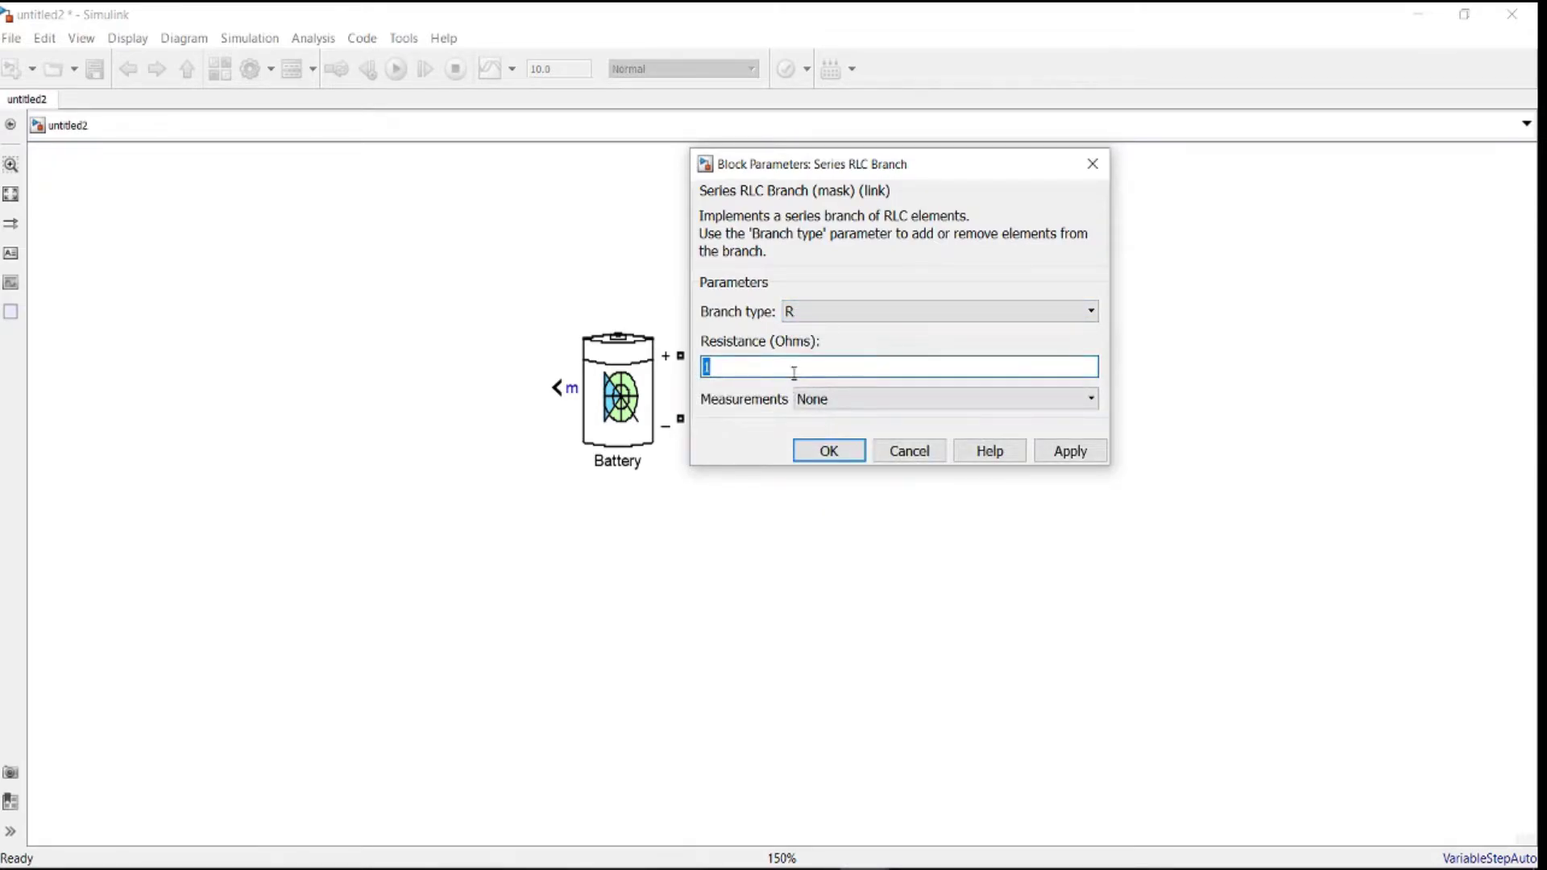
left_click_drag(733, 342, 803, 342)
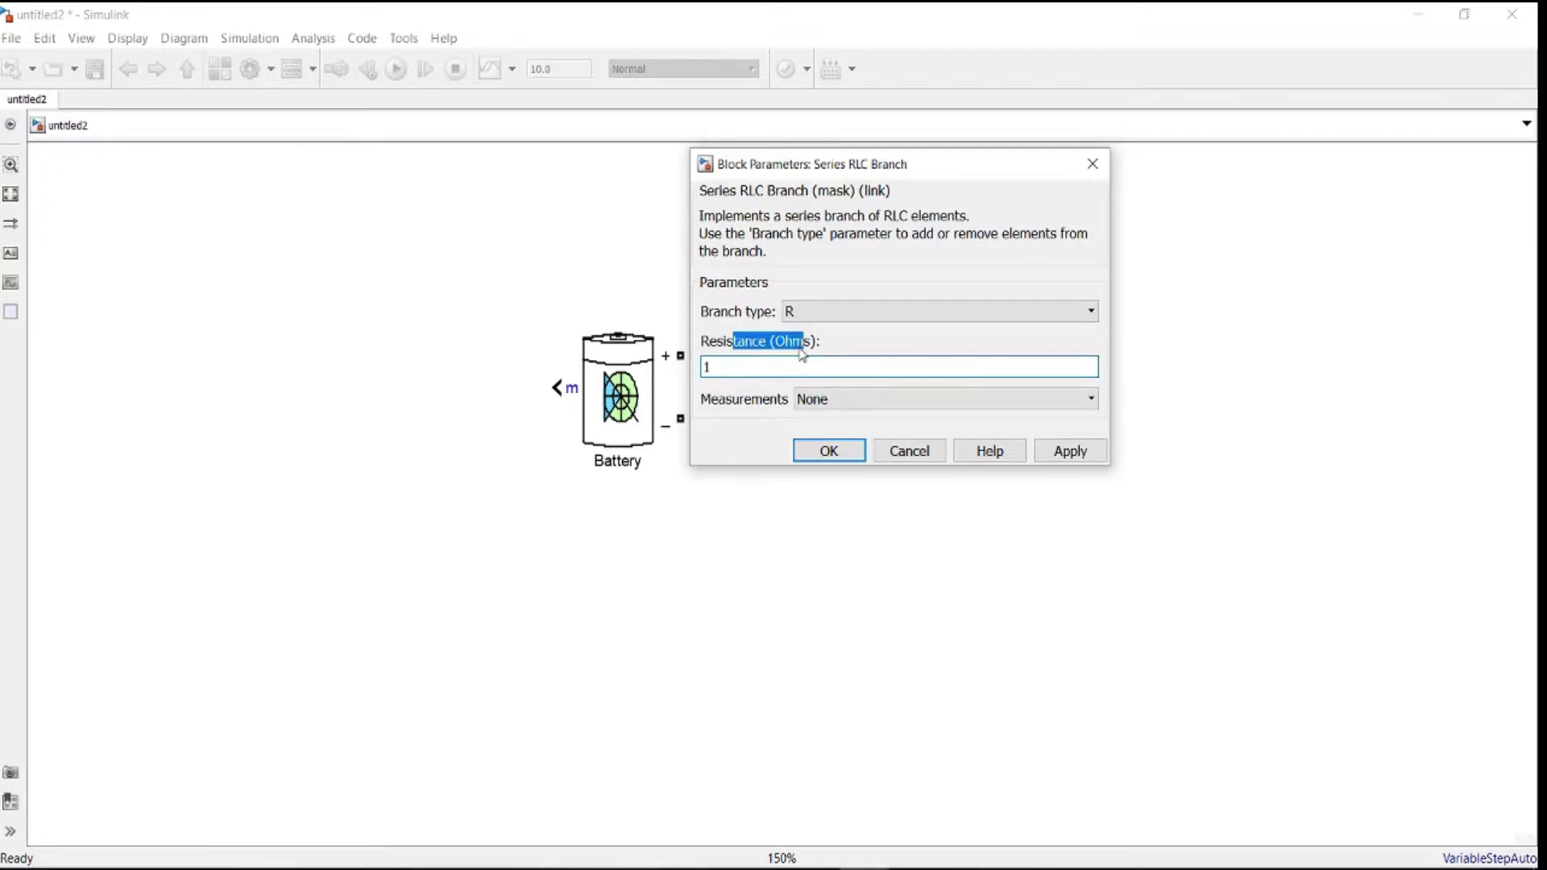
left_click(817, 449)
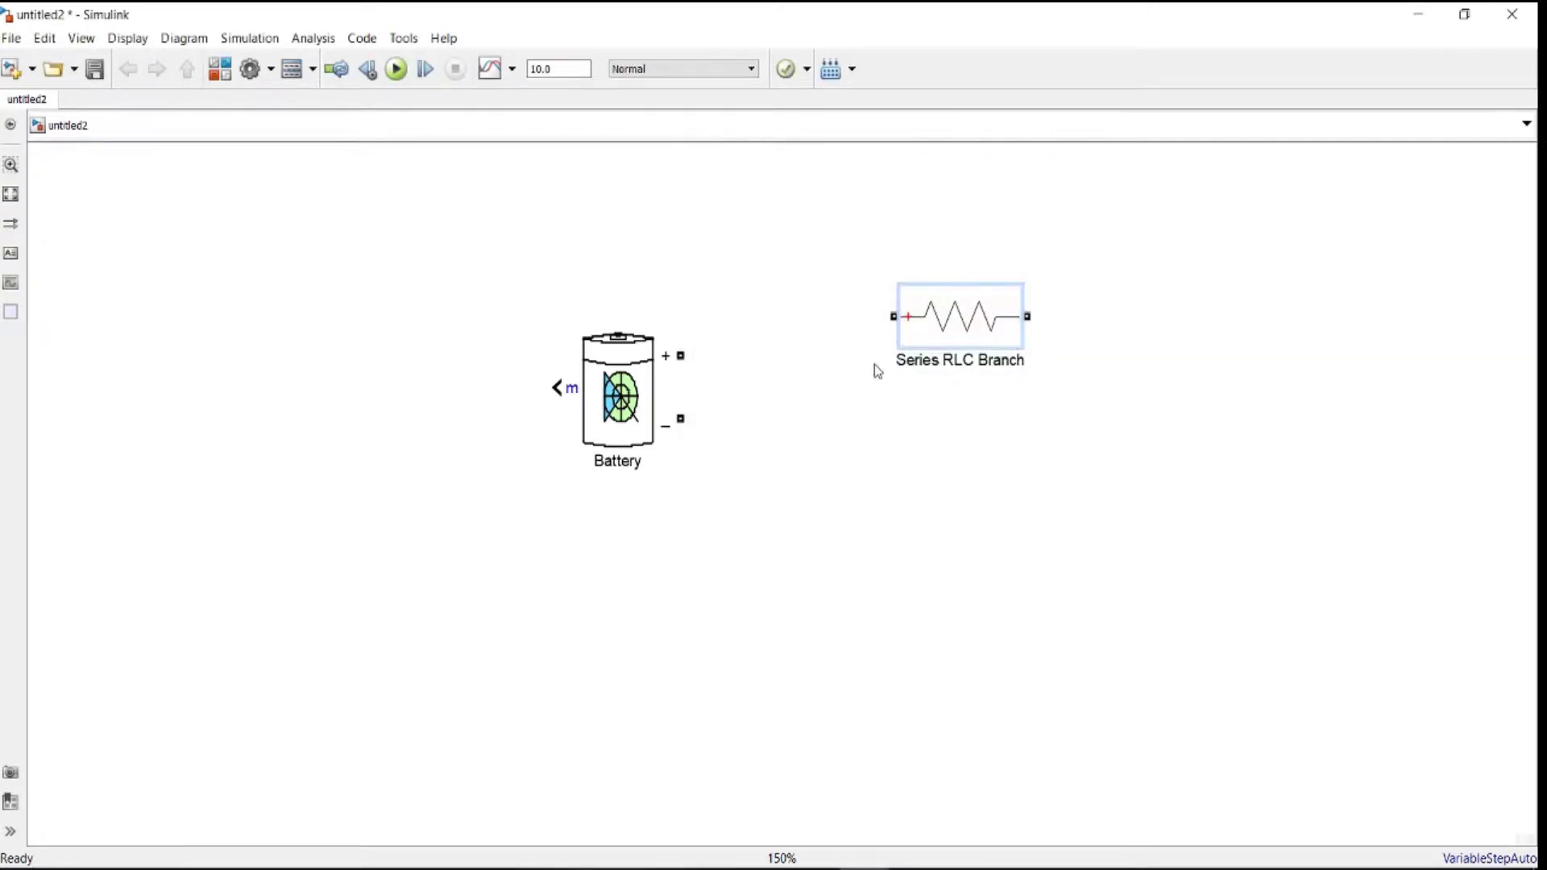
Reposition the Battery block left and slightly down from the resistor, then clear the selection
left_click(627, 376)
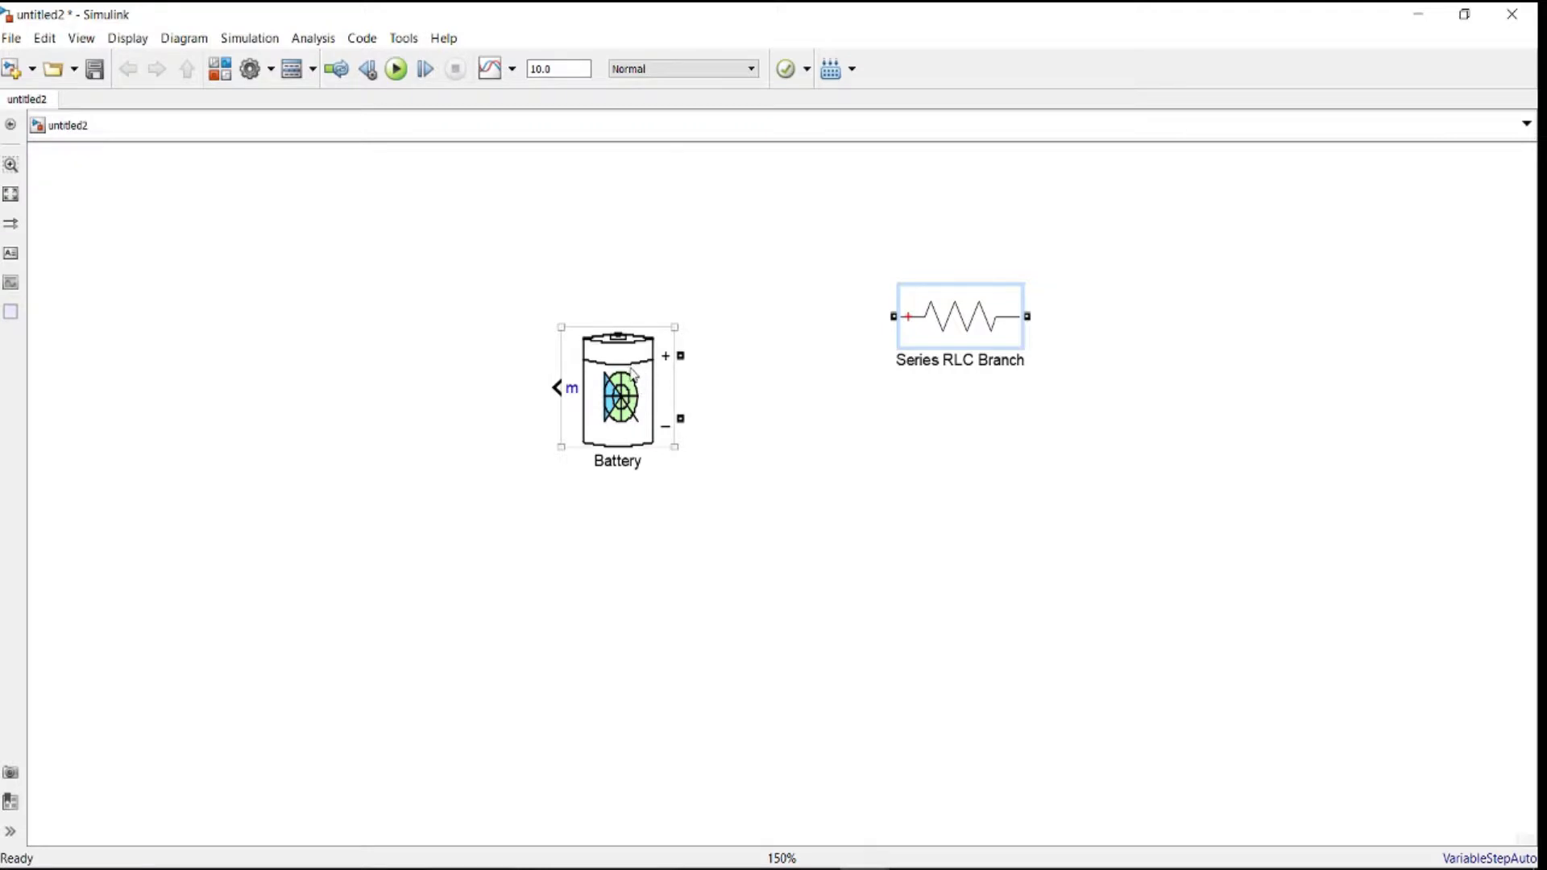
left_click_drag(628, 376, 471, 391)
left_click_drag(307, 282, 733, 591)
left_click(500, 476)
left_click_drag(386, 330, 680, 628)
left_click(680, 629)
left_click_drag(344, 286, 662, 581)
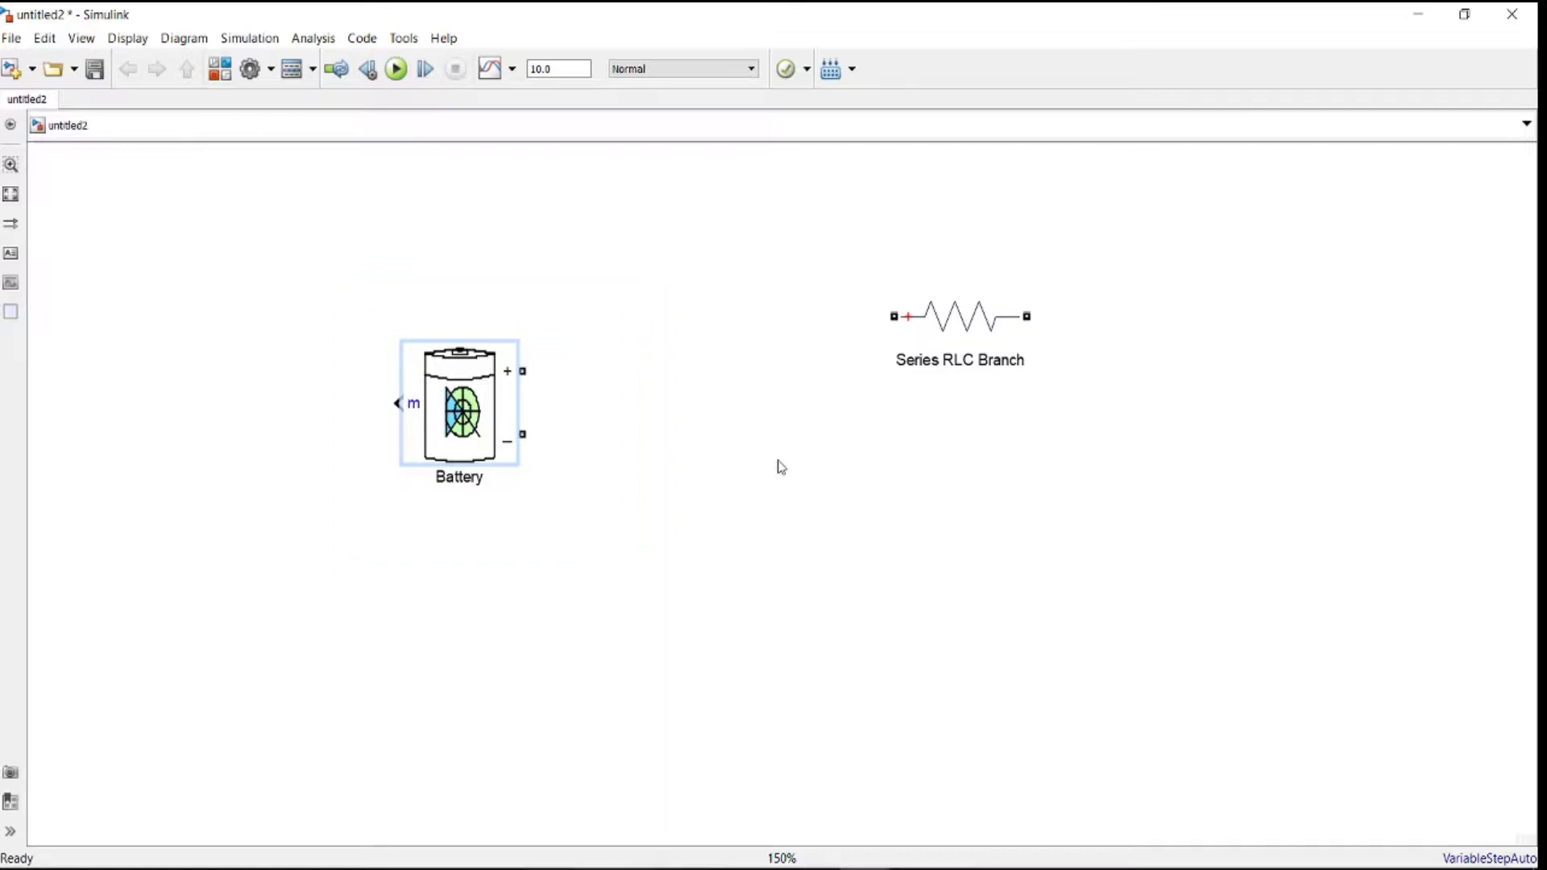
left_click(780, 466)
left_click_drag(315, 238, 573, 596)
left_click(649, 563)
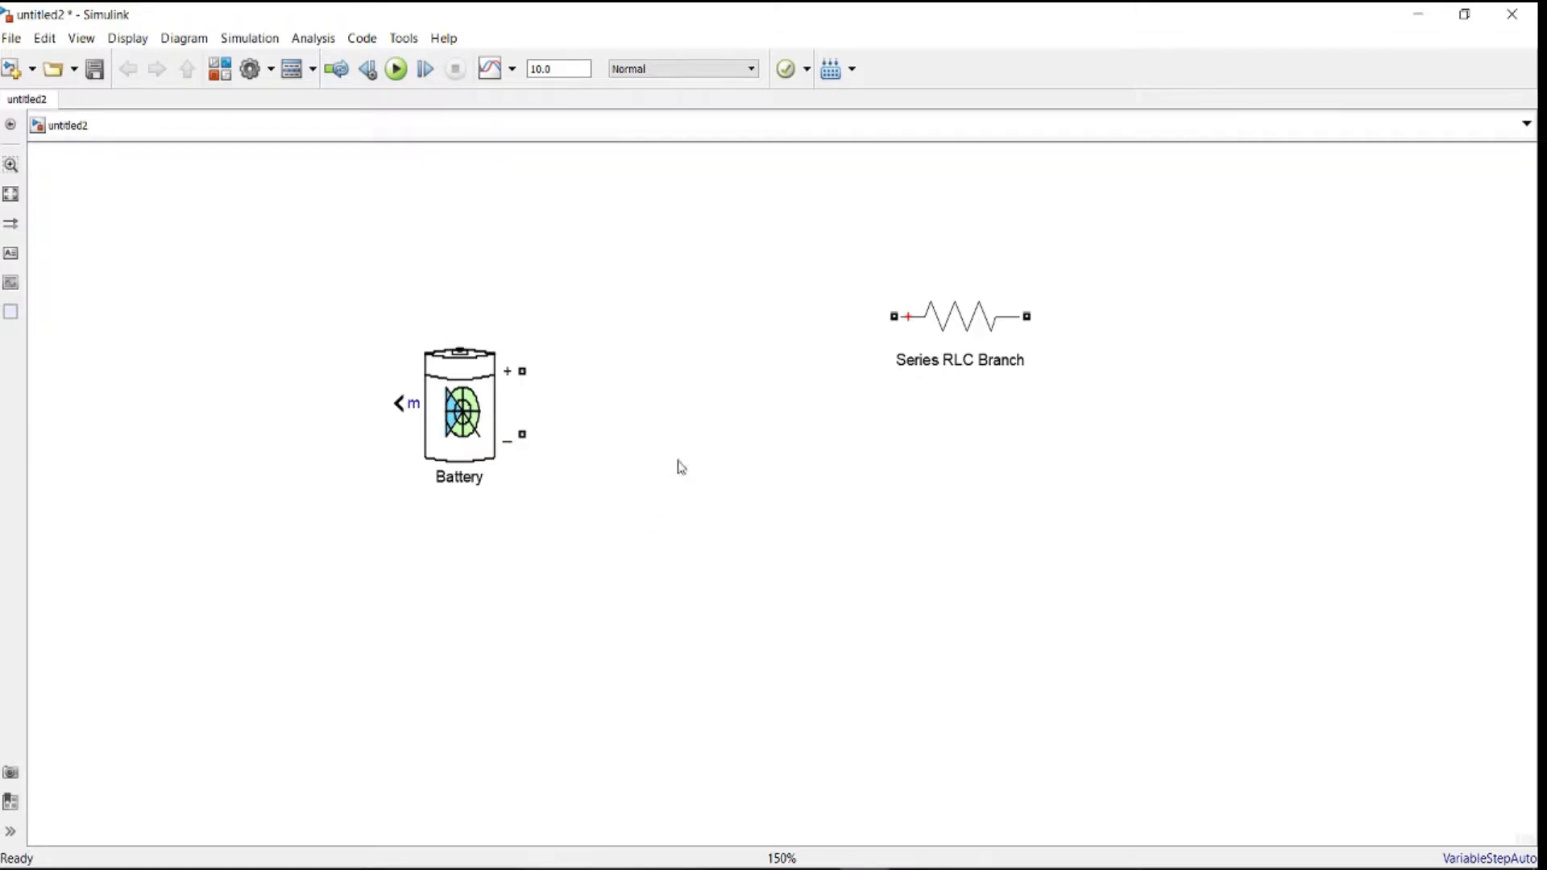
left_click_drag(642, 322, 525, 517)
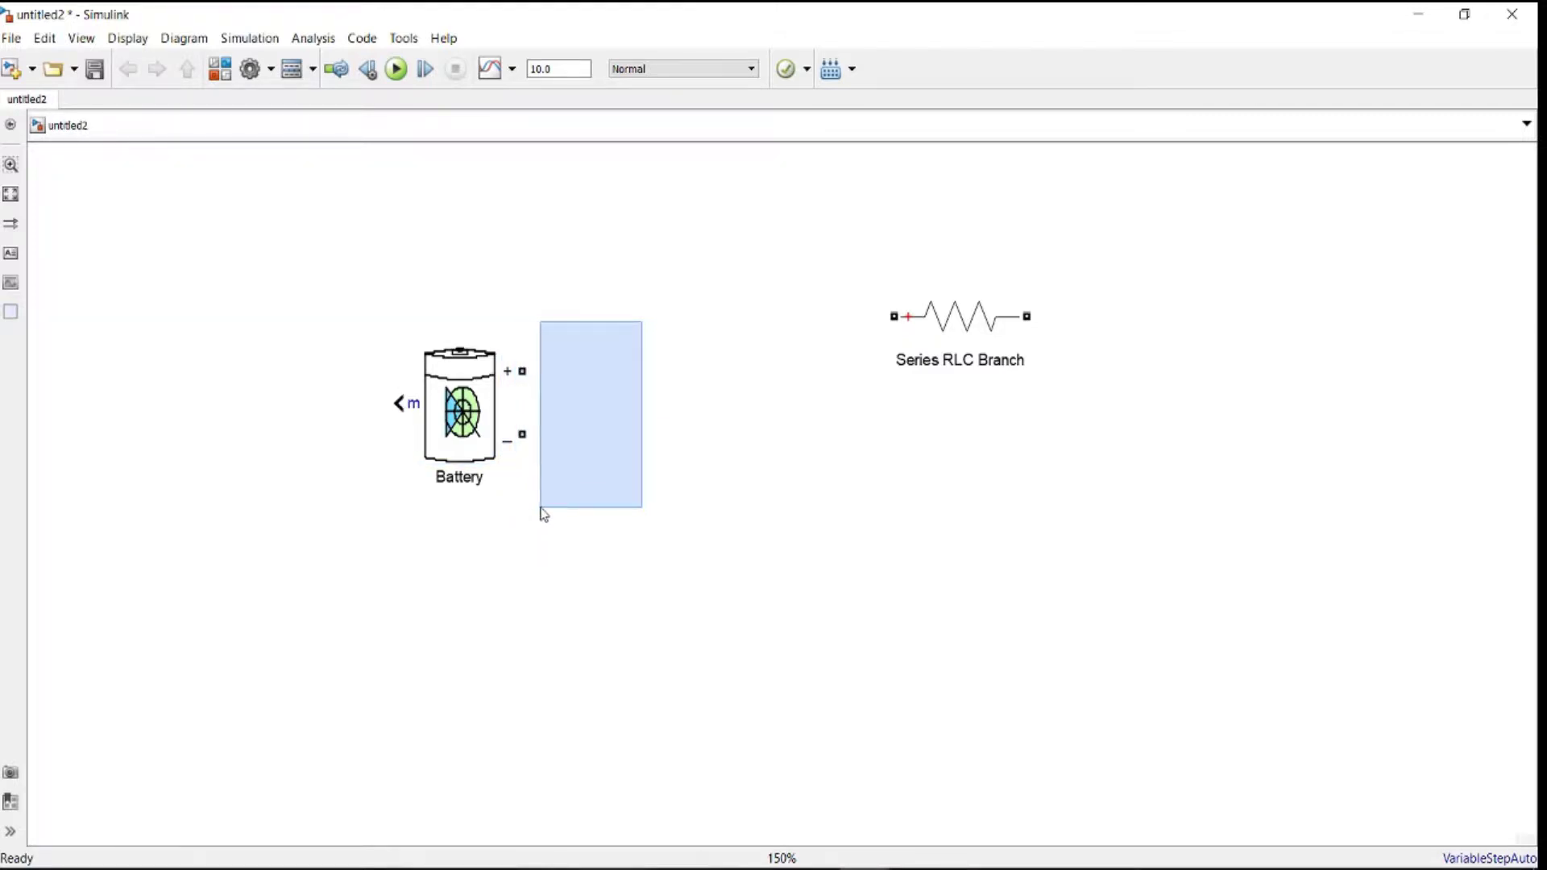
left_click_drag(558, 515, 558, 516)
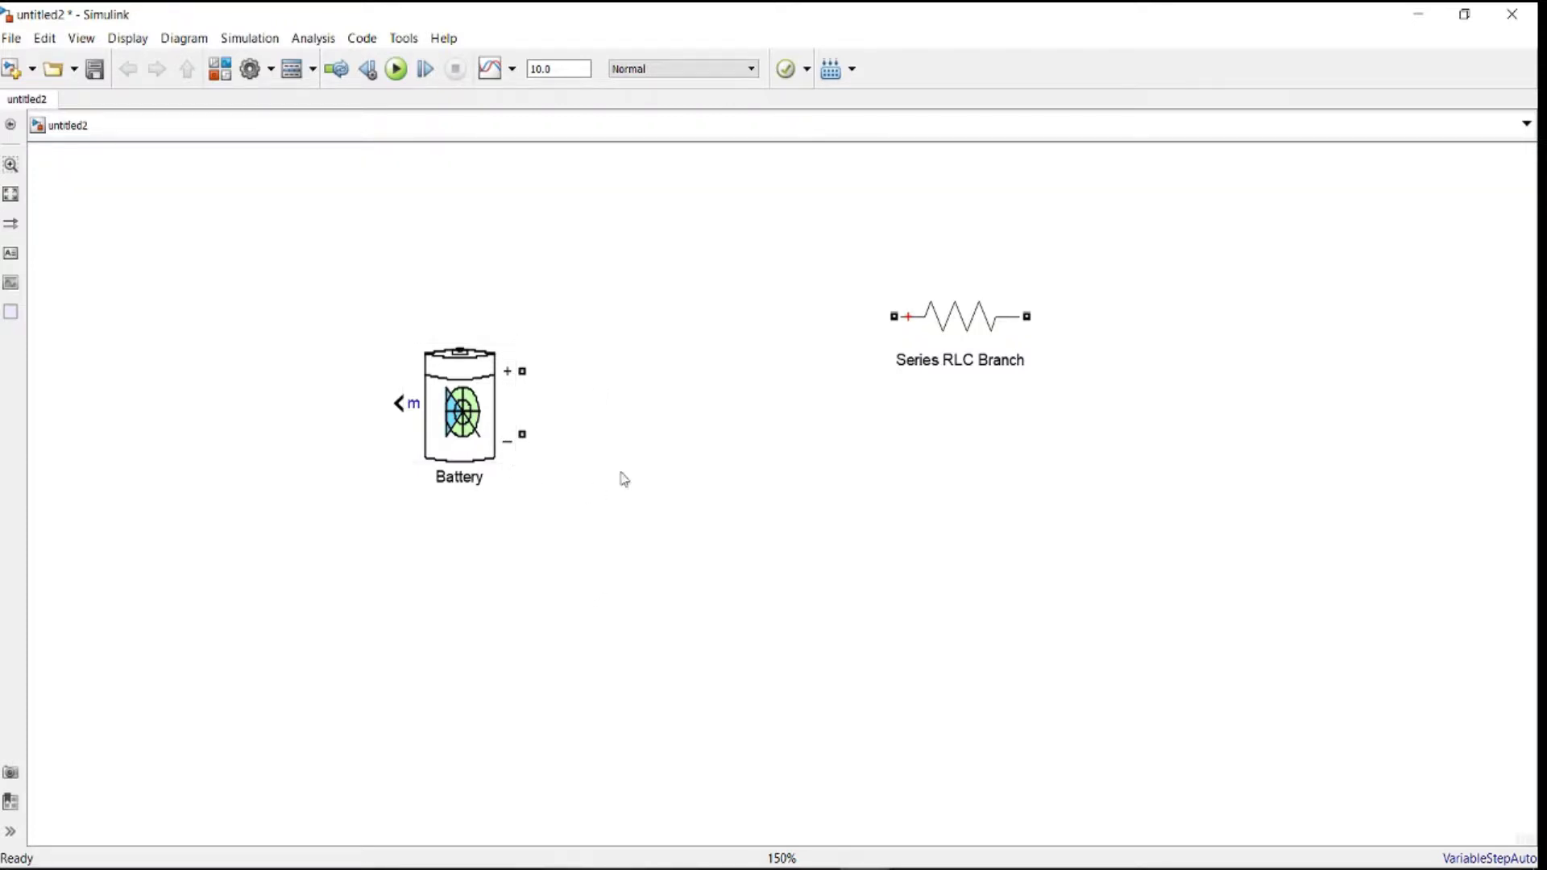
Insert a Voltage Measurement block and wire the battery's negative terminal to its − input
double_click(720, 428)
type("volt")
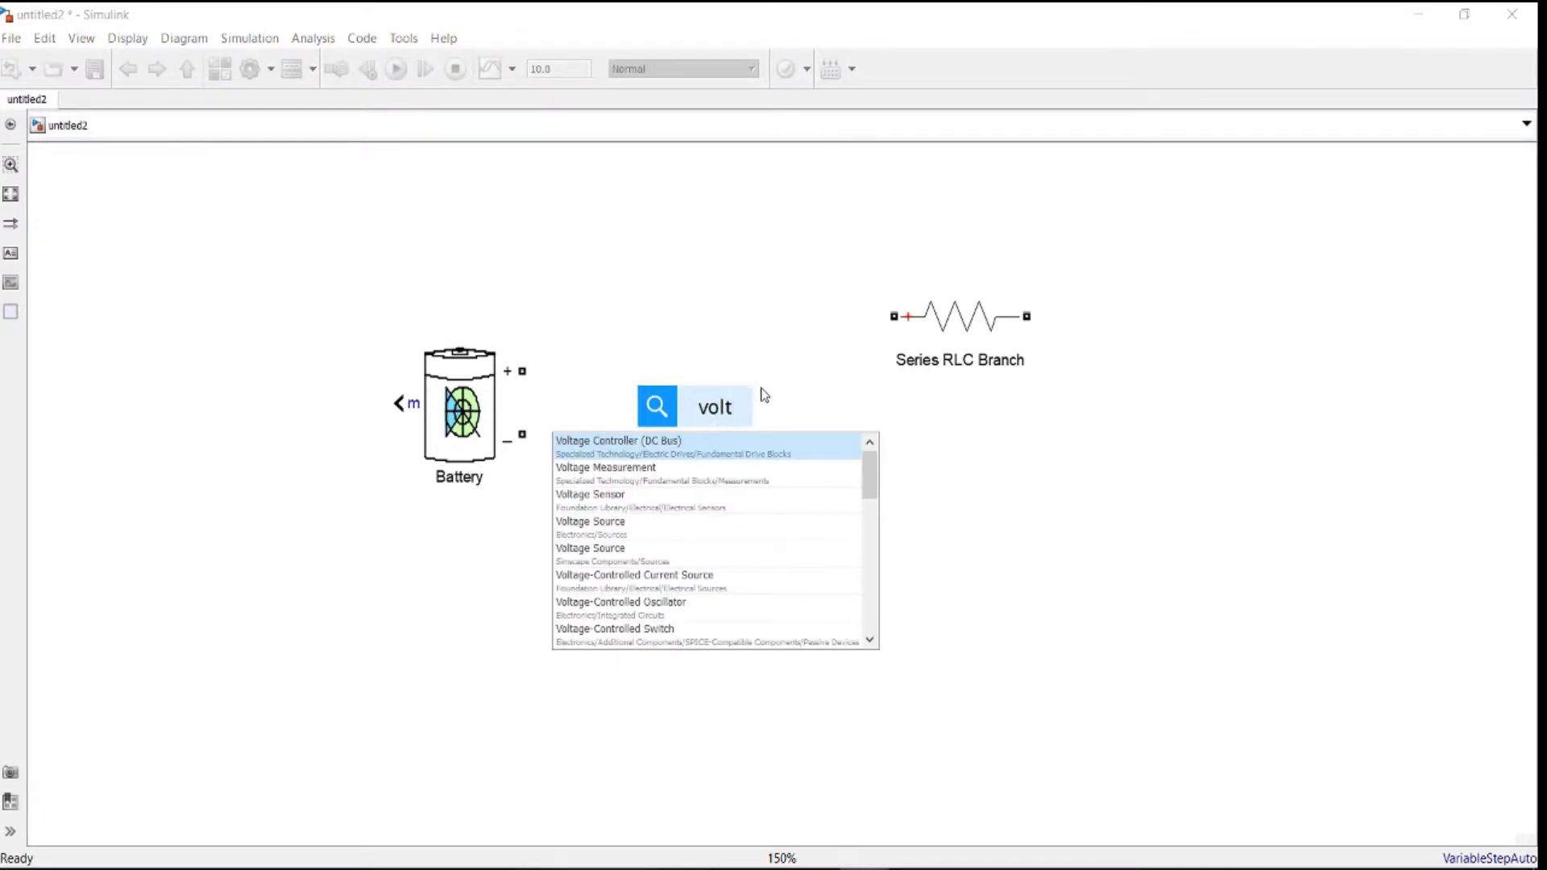
left_click(611, 472)
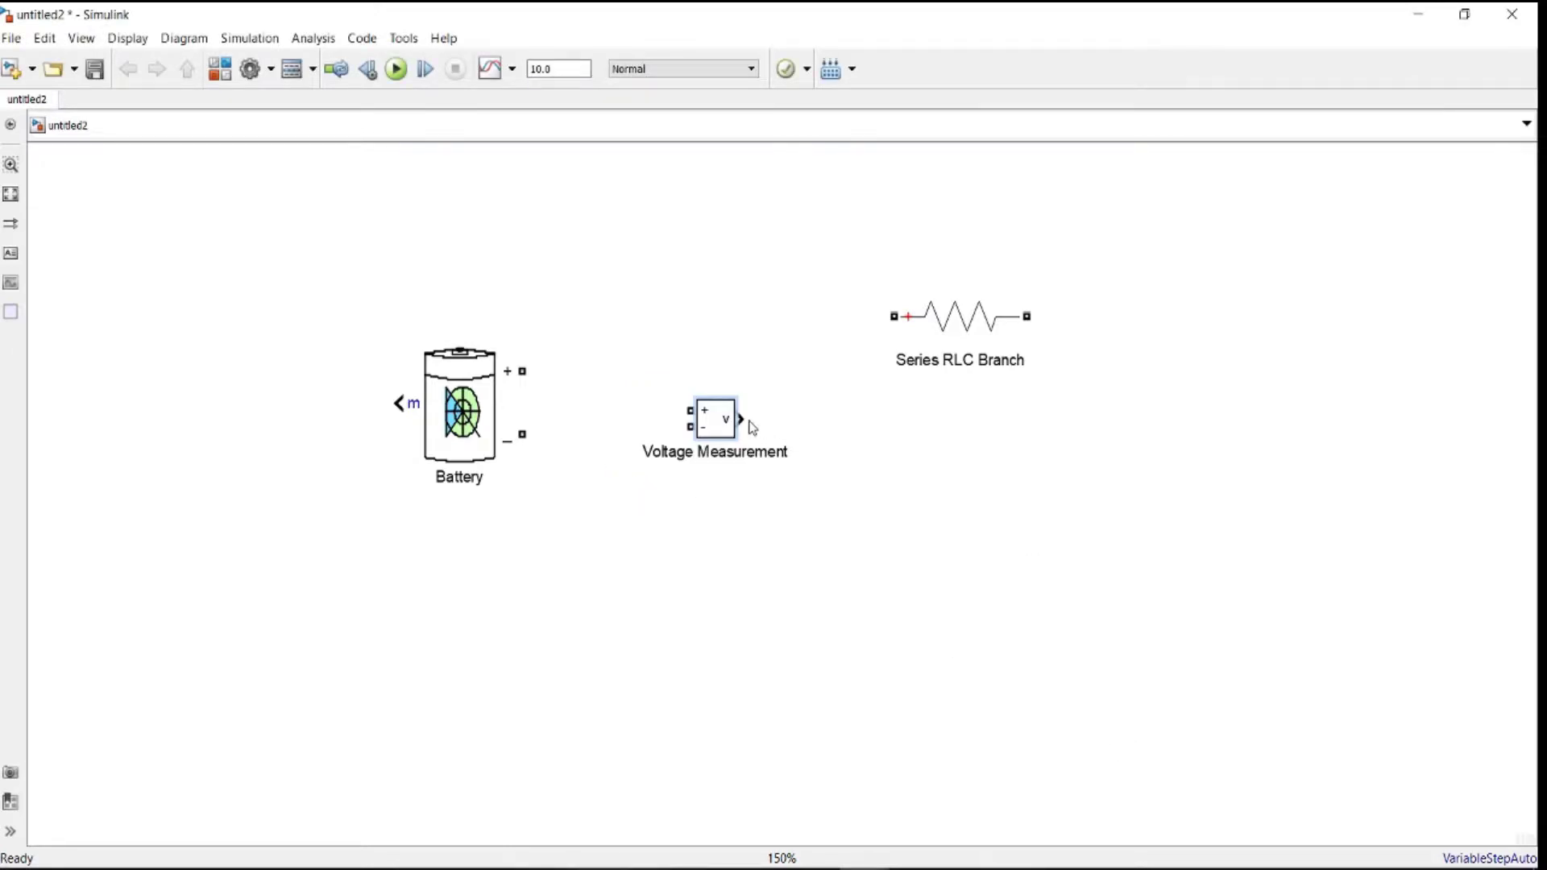
mouse_move(724, 414)
left_mouse_down()
mouse_move(747, 399)
mouse_move(535, 356)
mouse_move(522, 371)
left_mouse_up()
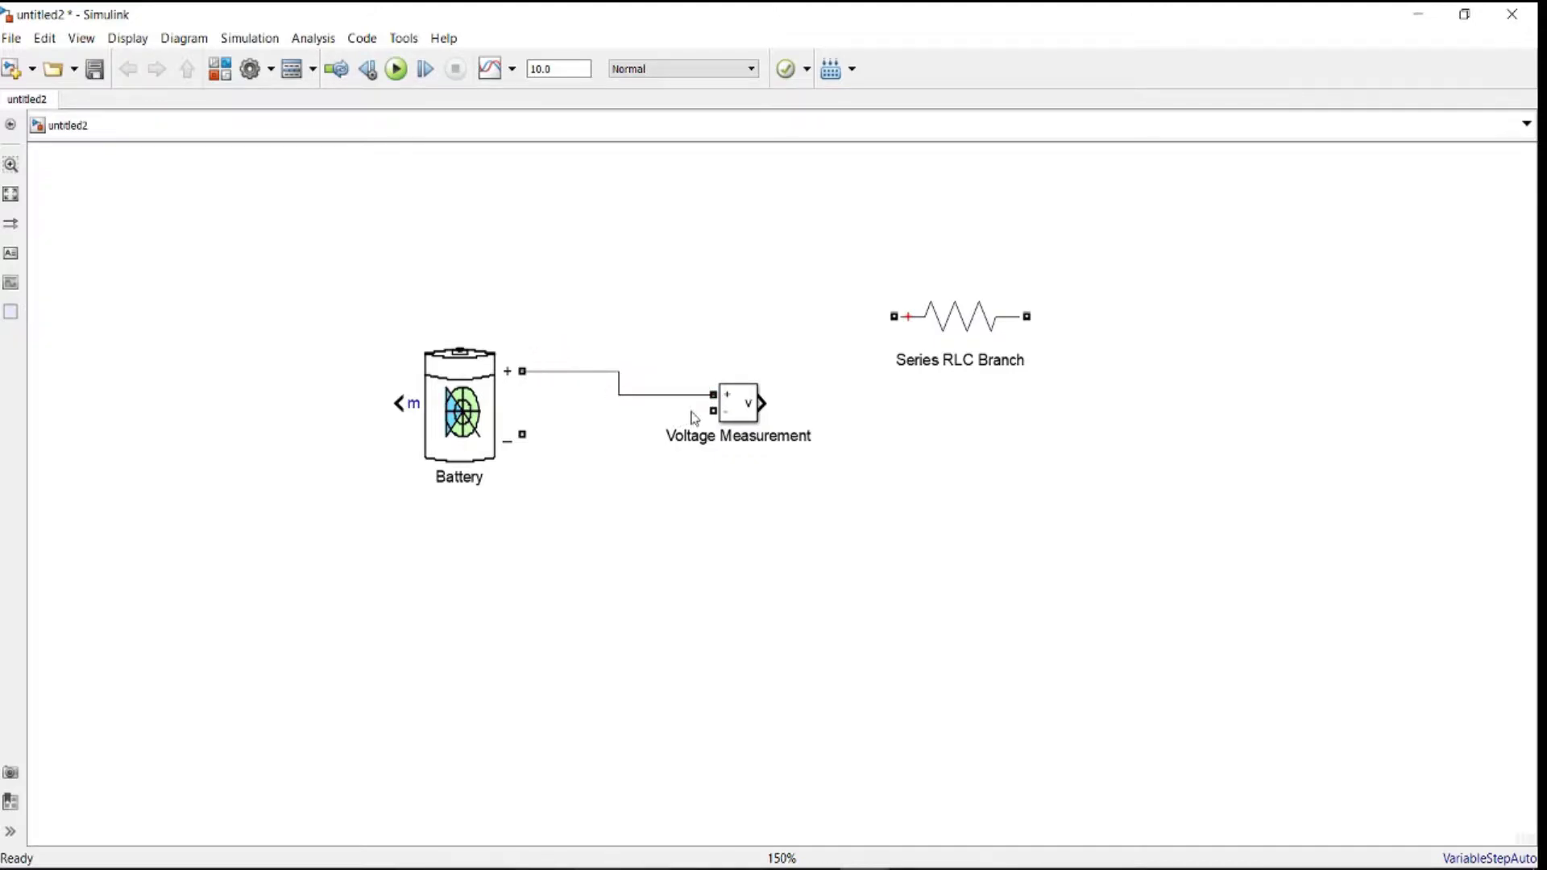
left_click_drag(714, 411, 523, 434)
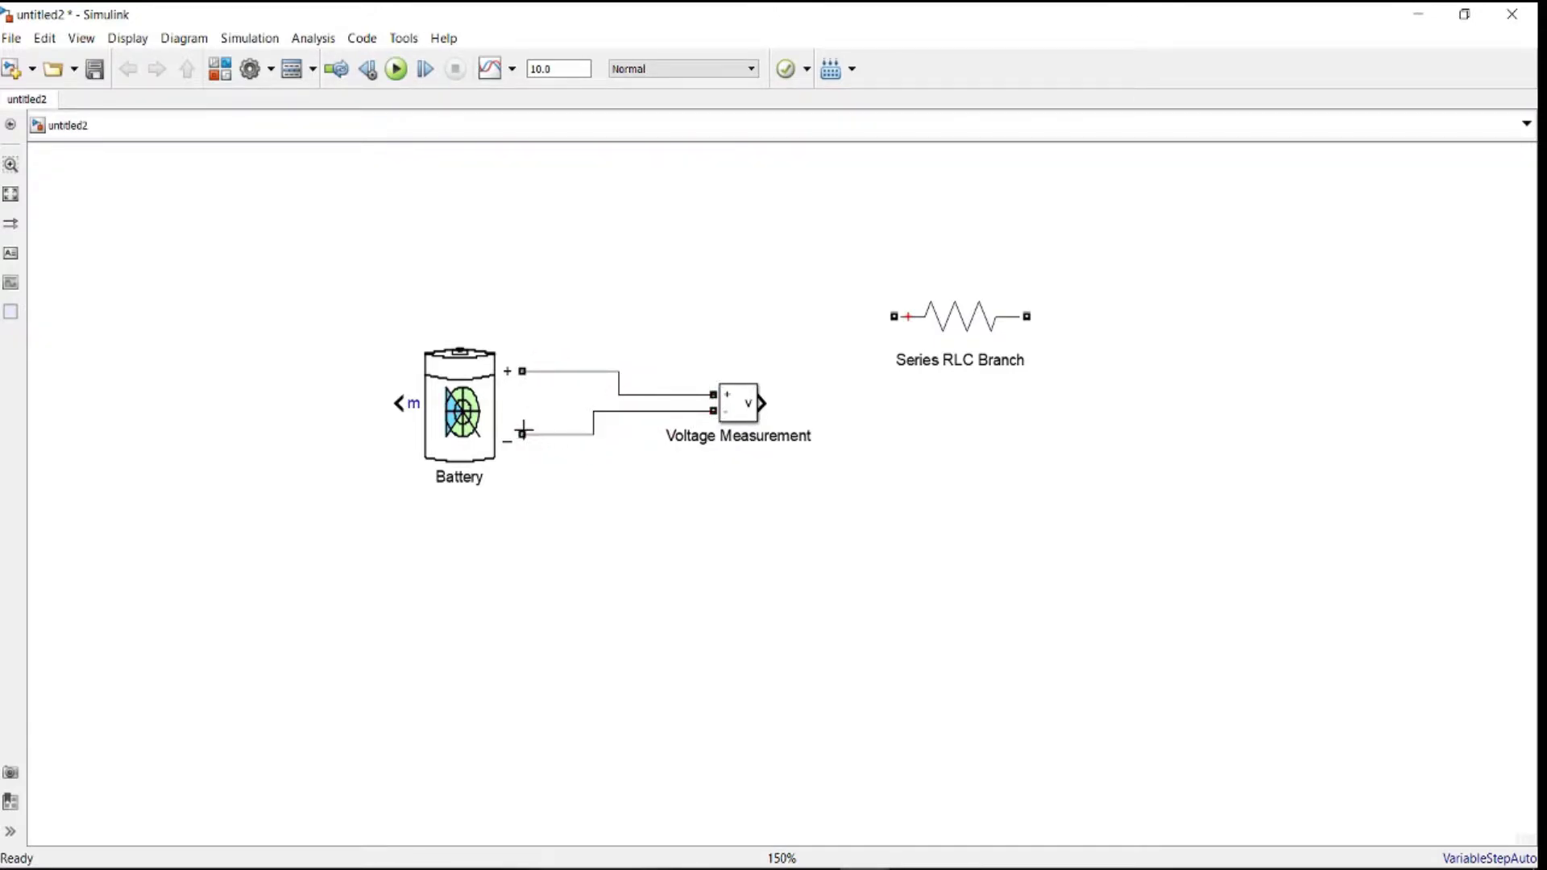
Add a Scope block below the resistor and feed the measured voltage into it
double_click(980, 484)
type("scop")
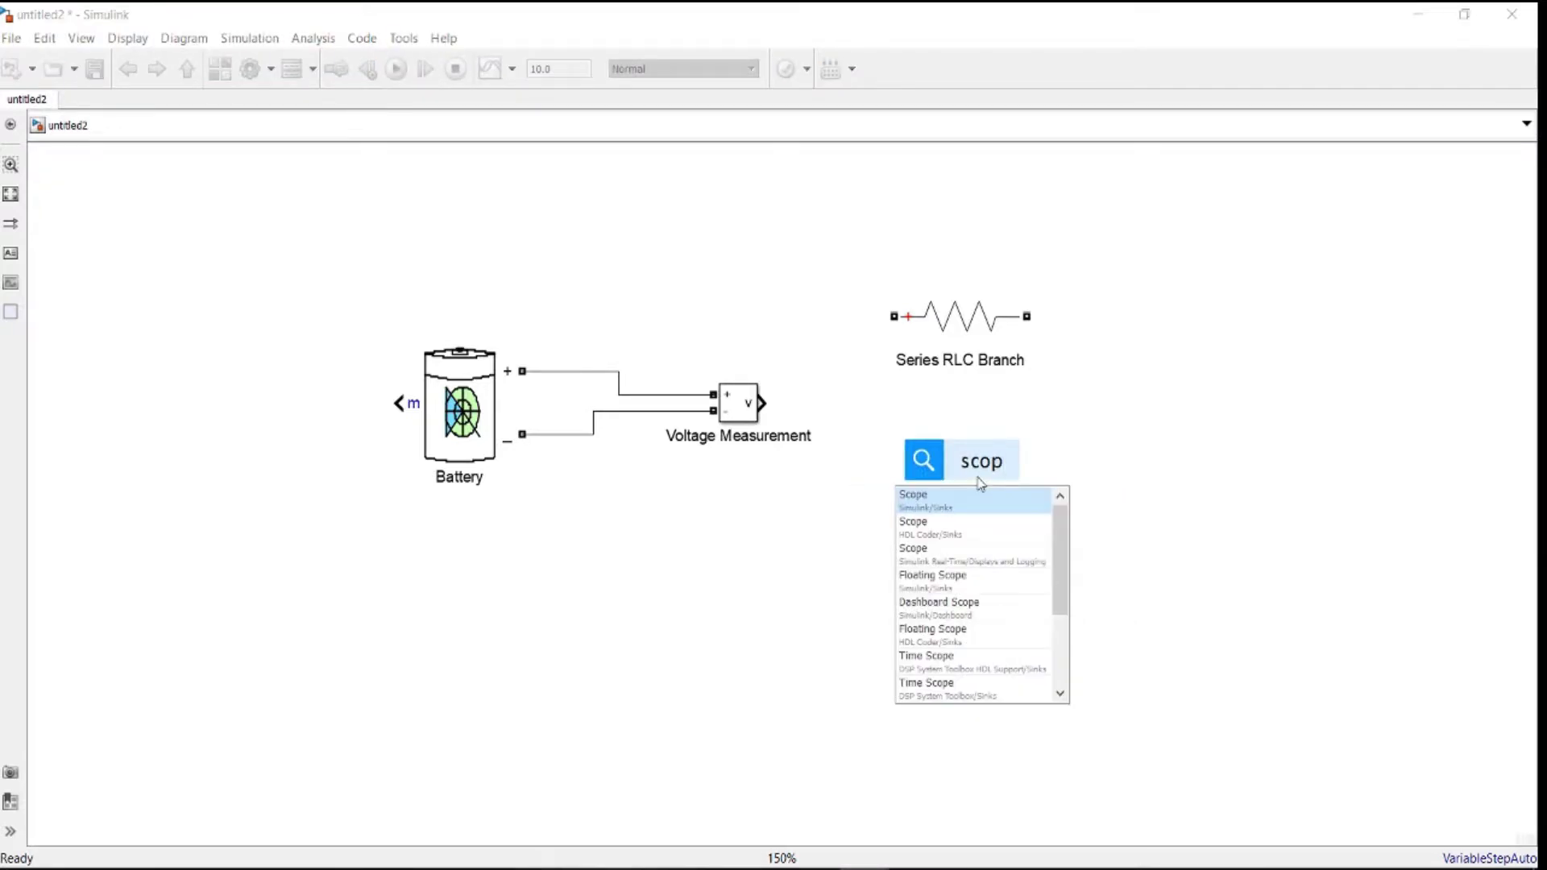
left_click(936, 504)
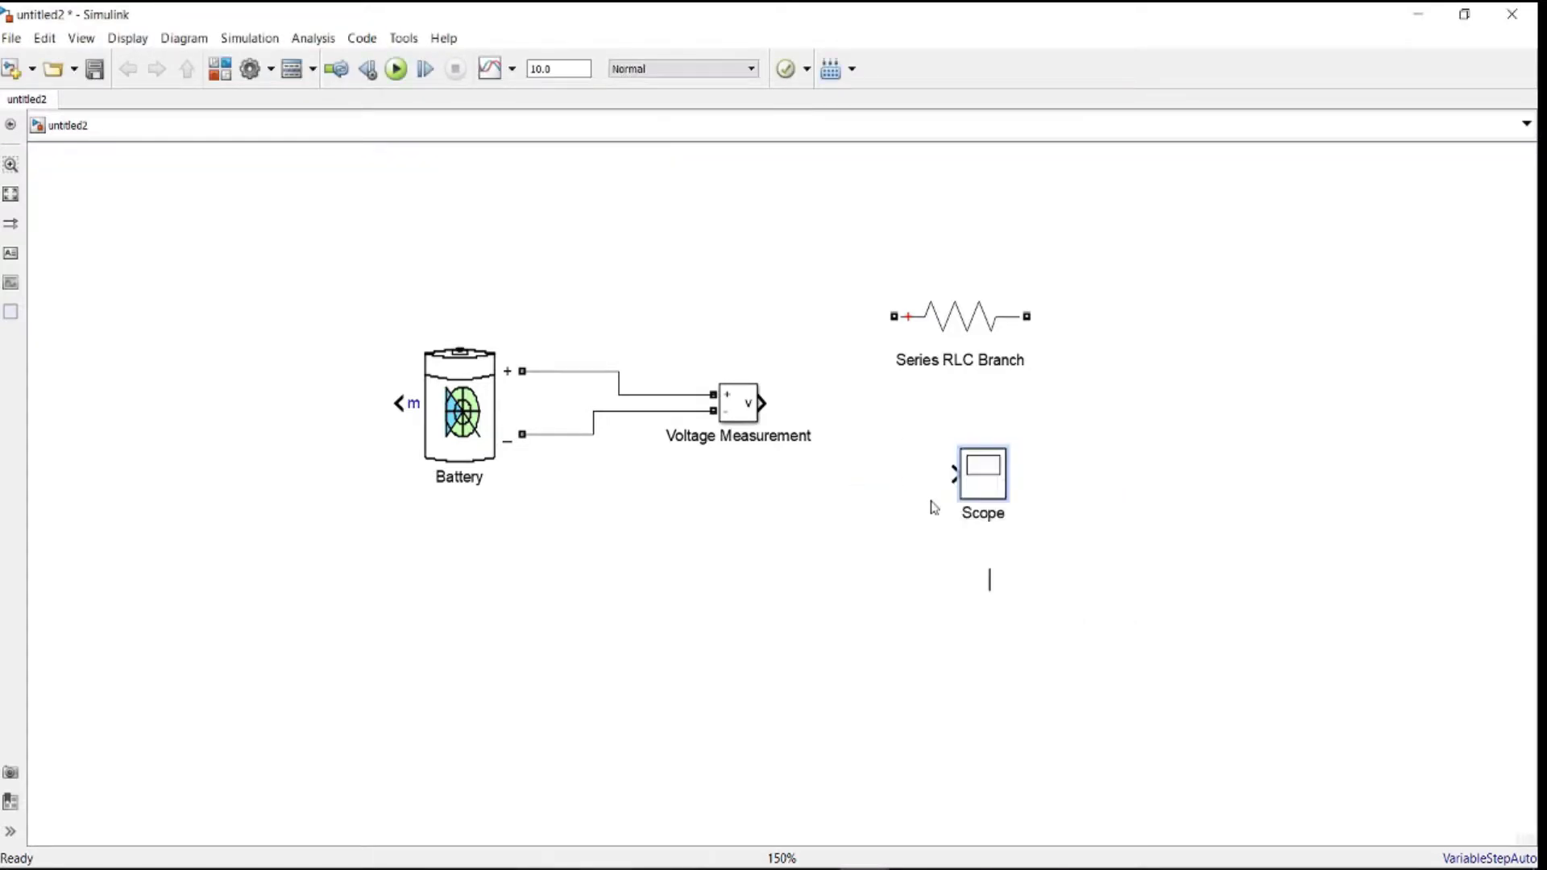
left_click_drag(951, 475, 747, 403)
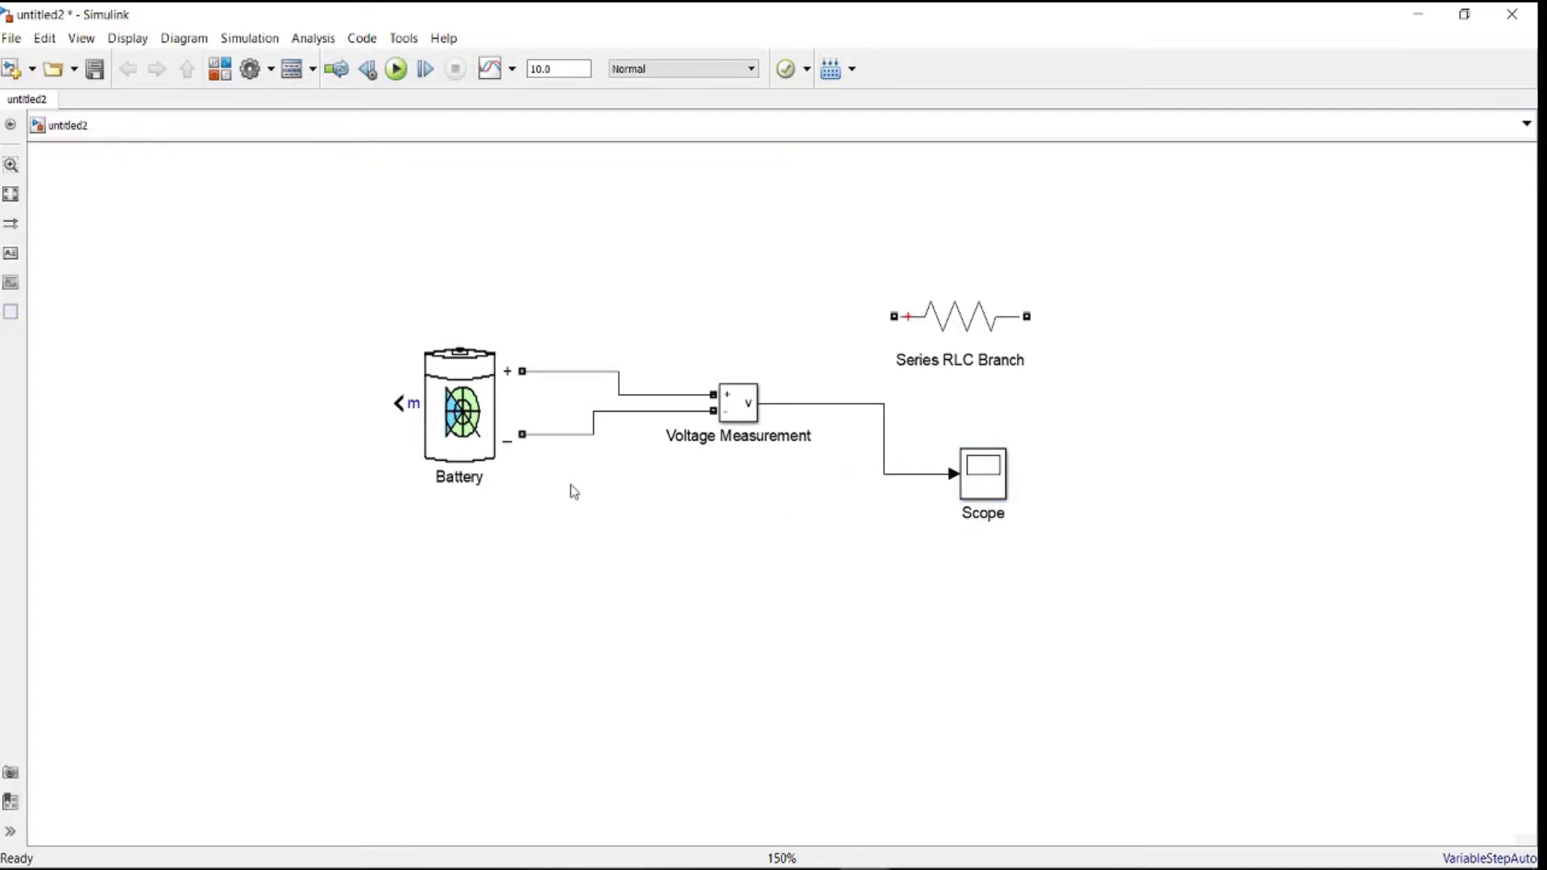
Run the simulation from the Scope and read the 2 errors about the missing powergui block
left_click(527, 415)
left_click(725, 403)
left_click(983, 481)
double_click(983, 482)
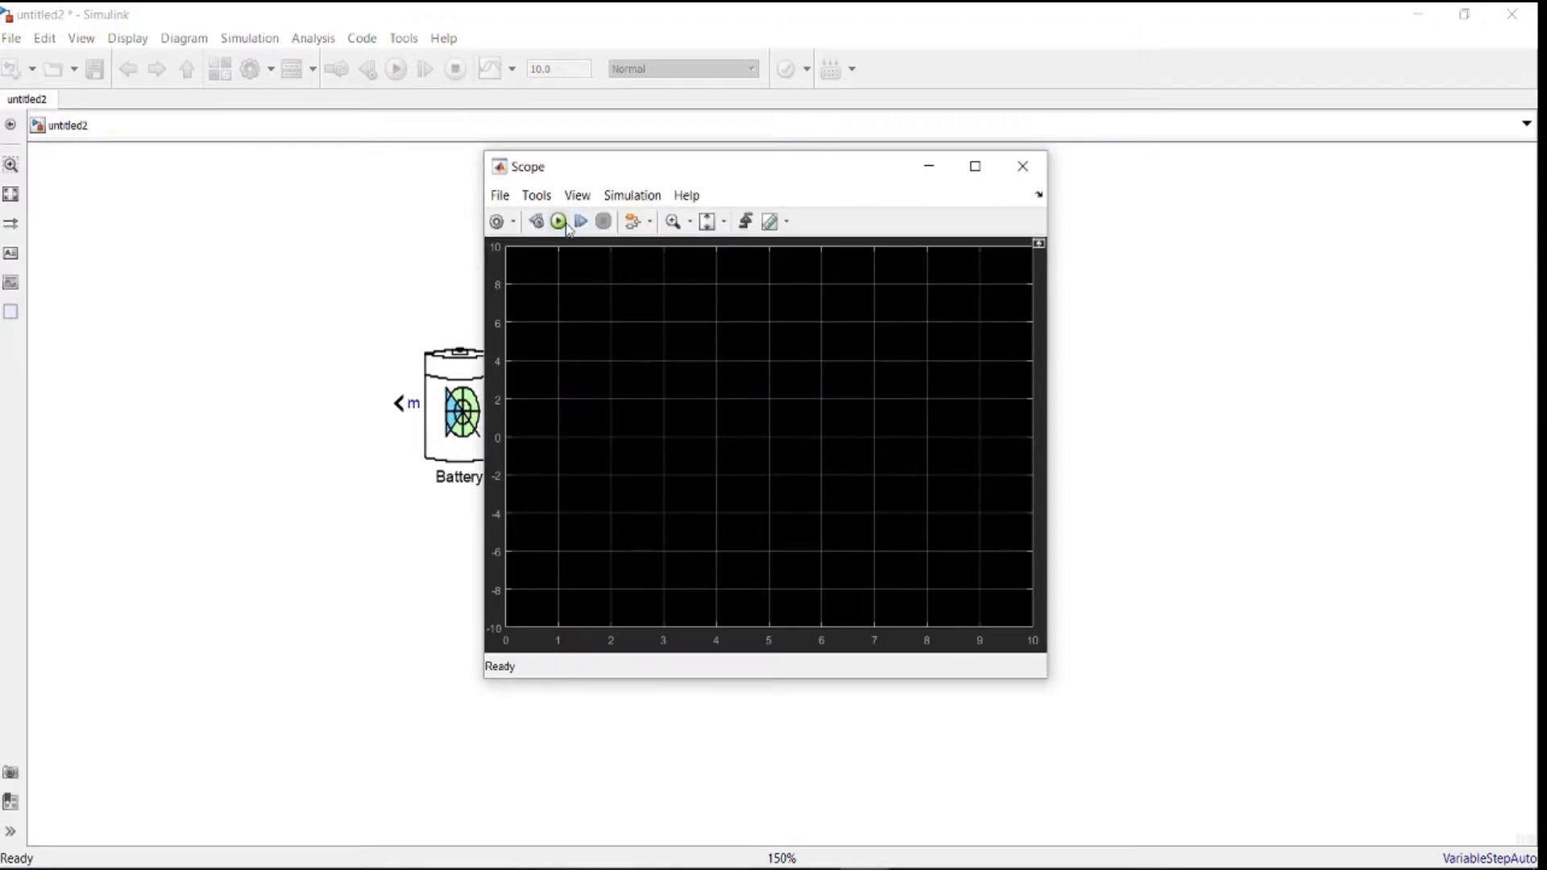
left_click(556, 221)
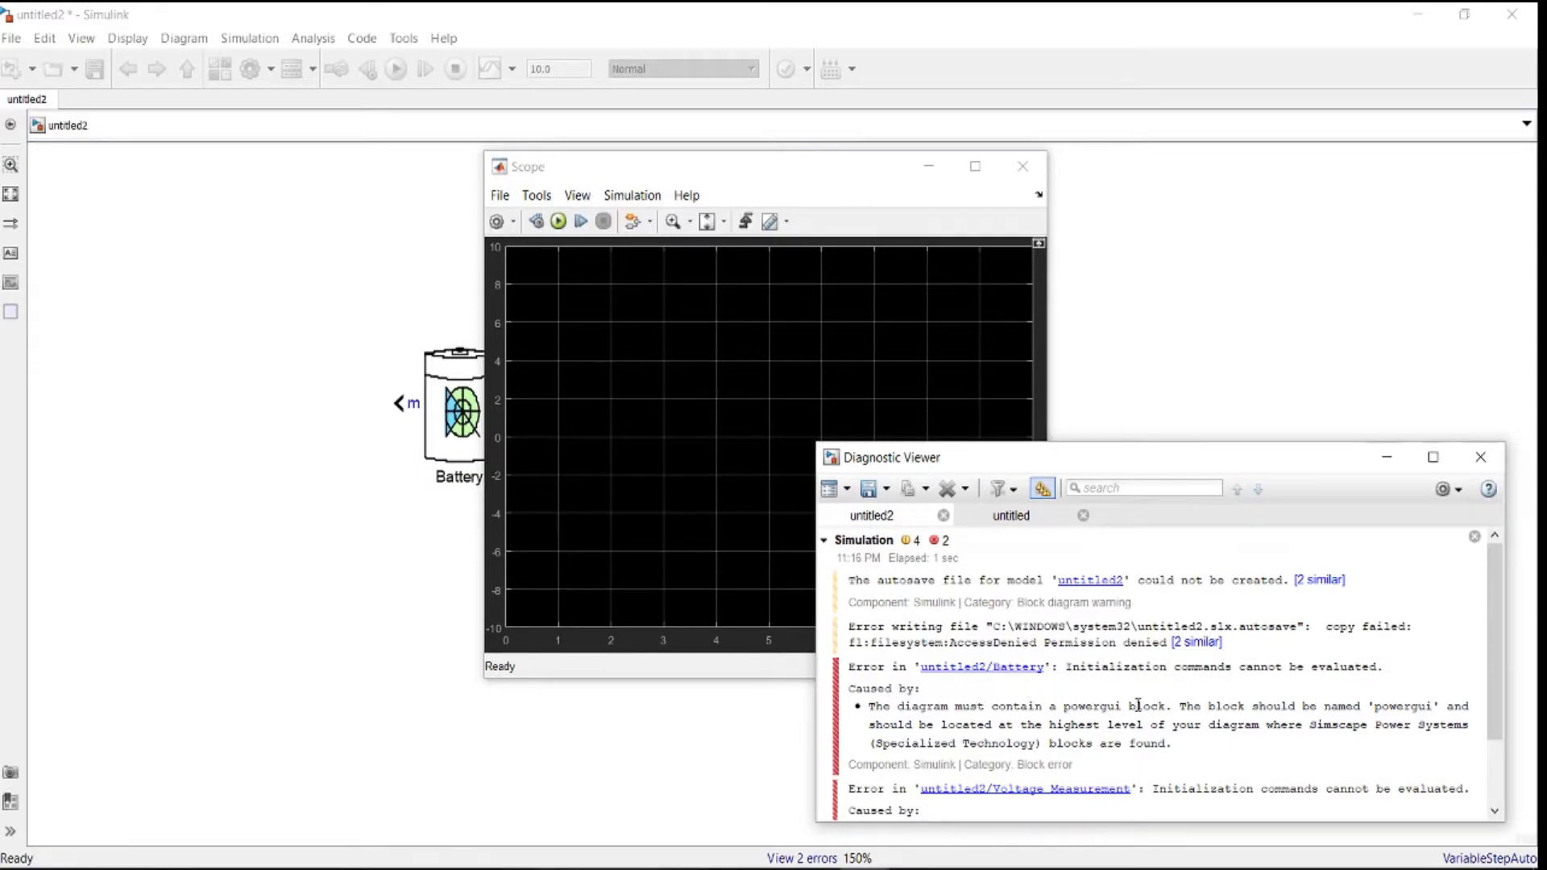
double_click(1099, 707)
left_click(1481, 456)
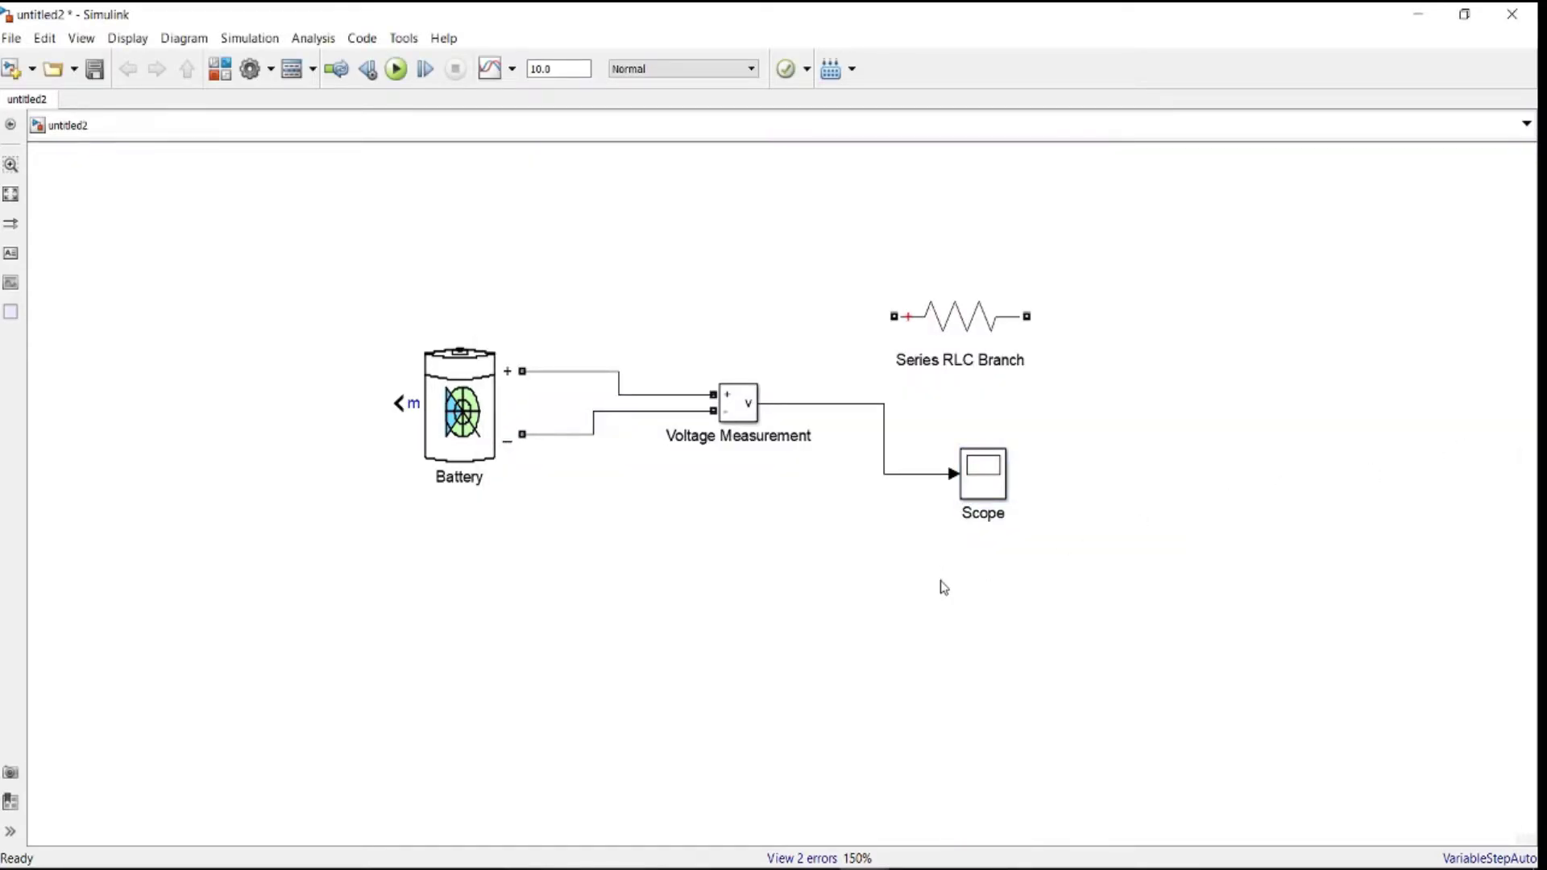
Quick-insert a Continuous powergui block and place it at the diagram's lower right
type("po")
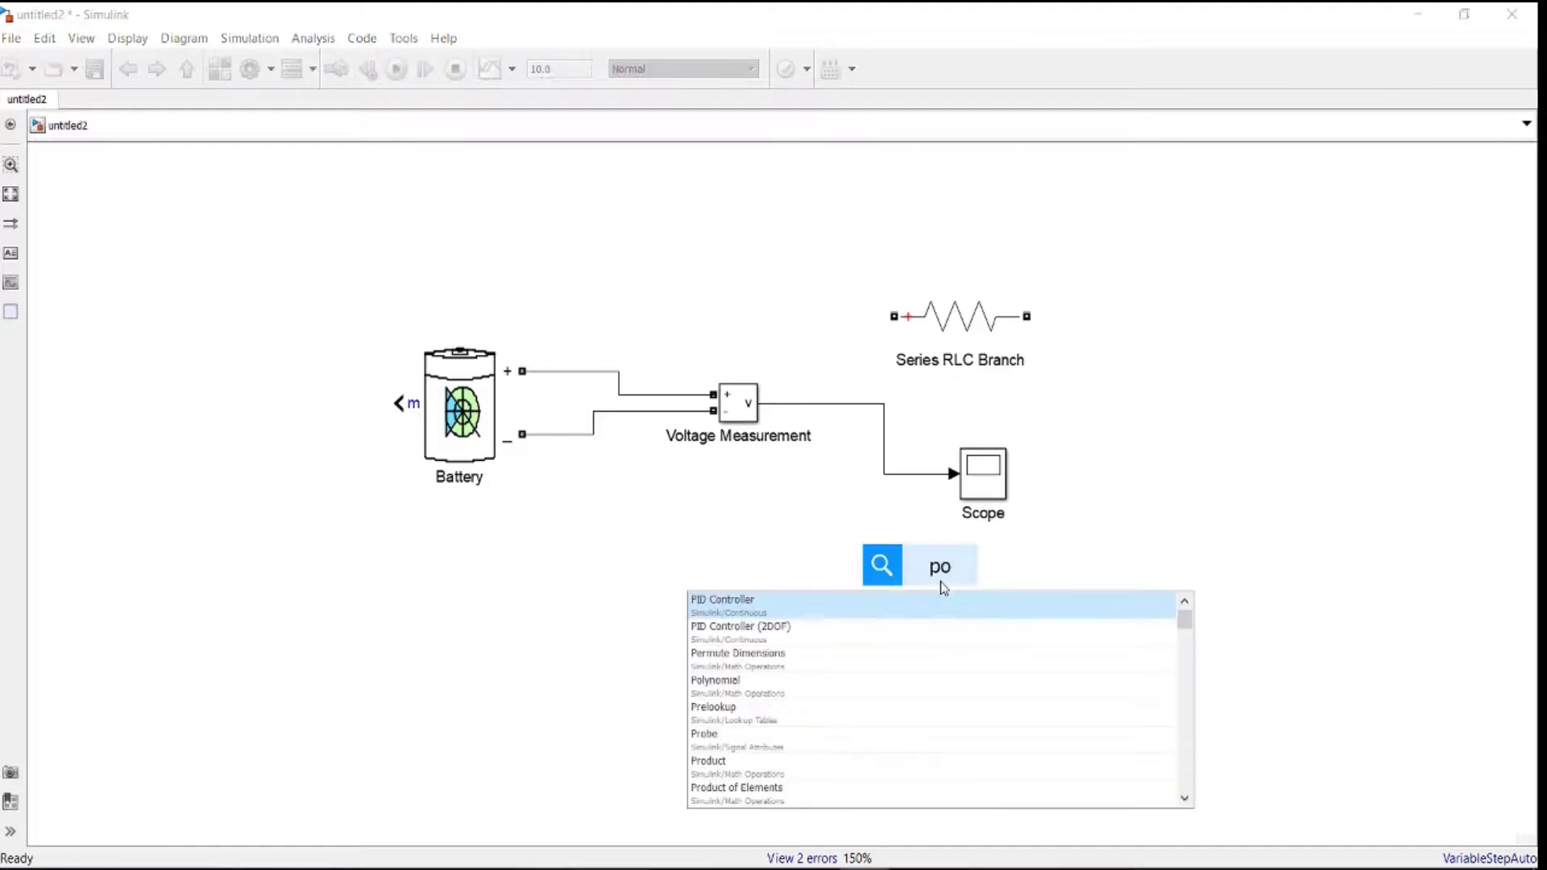
type("wer")
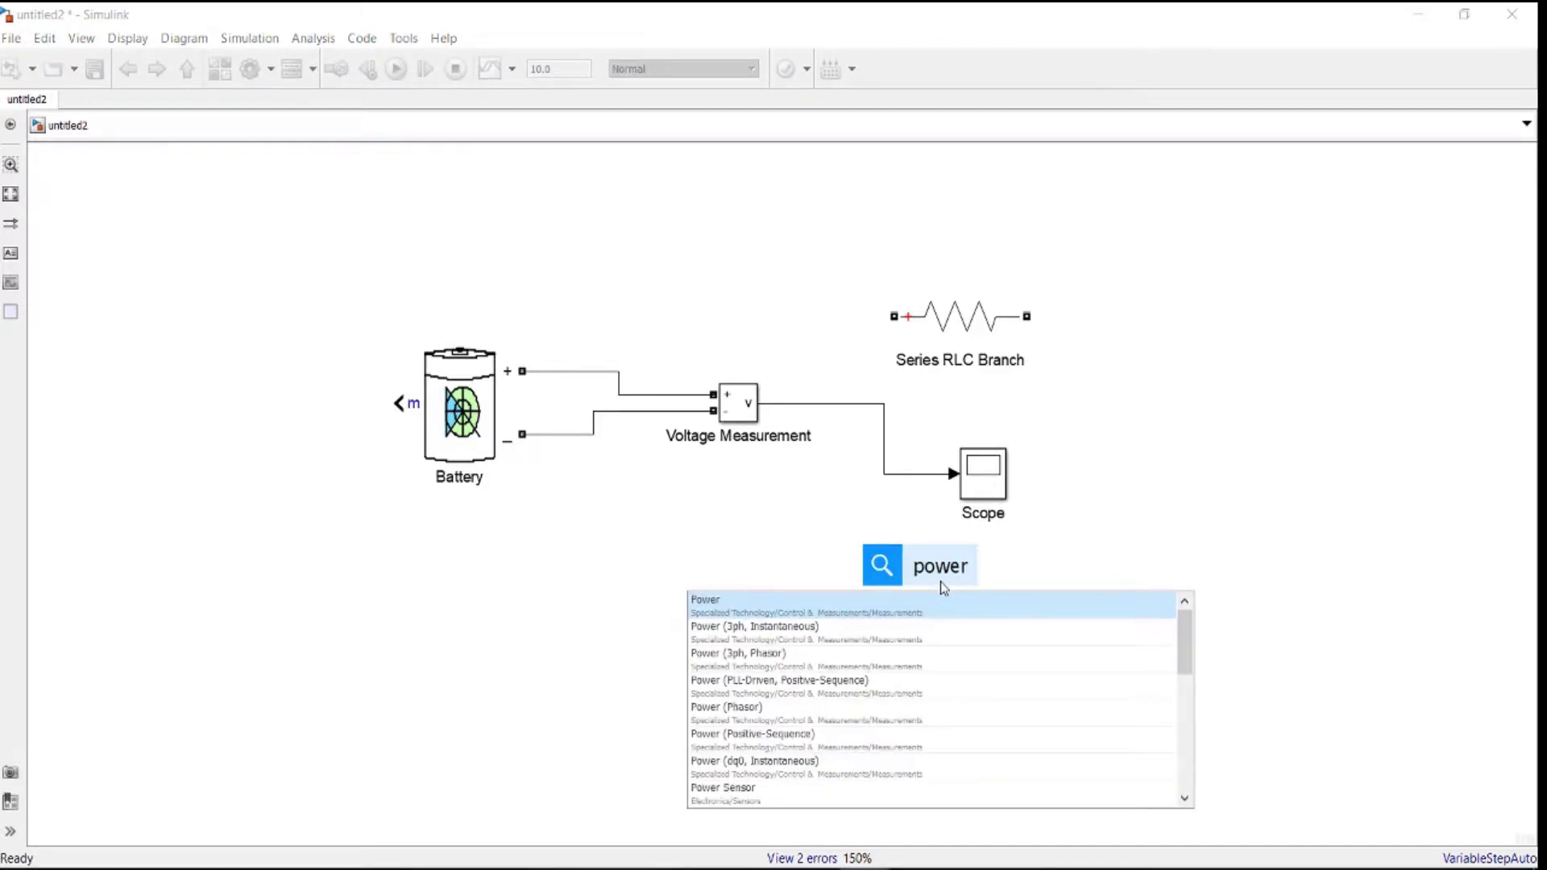
type("g")
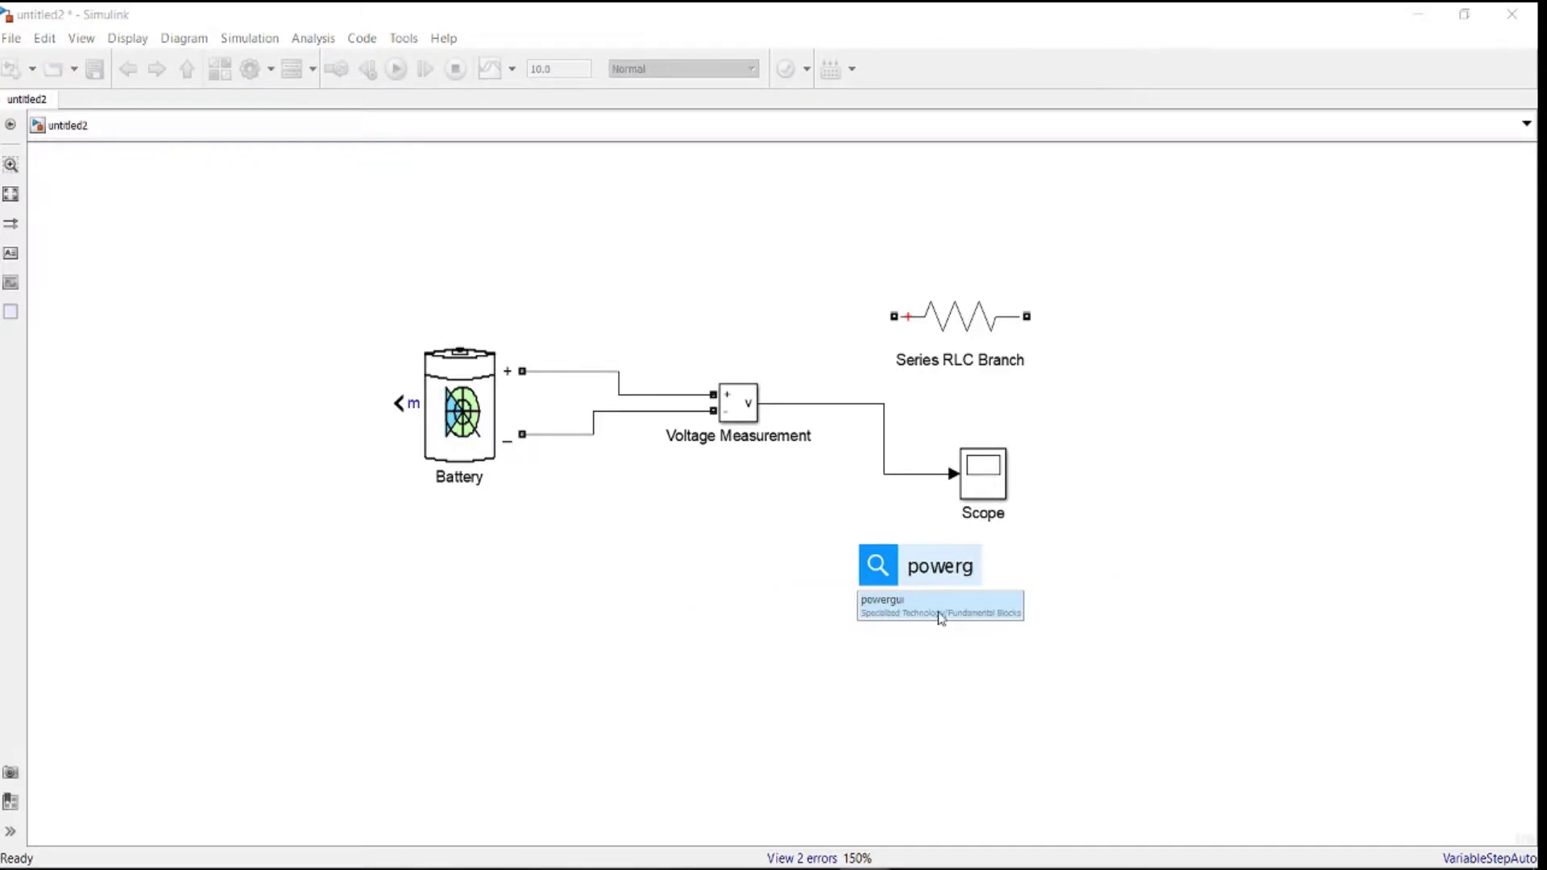
left_click(941, 618)
left_click_drag(919, 594, 1156, 629)
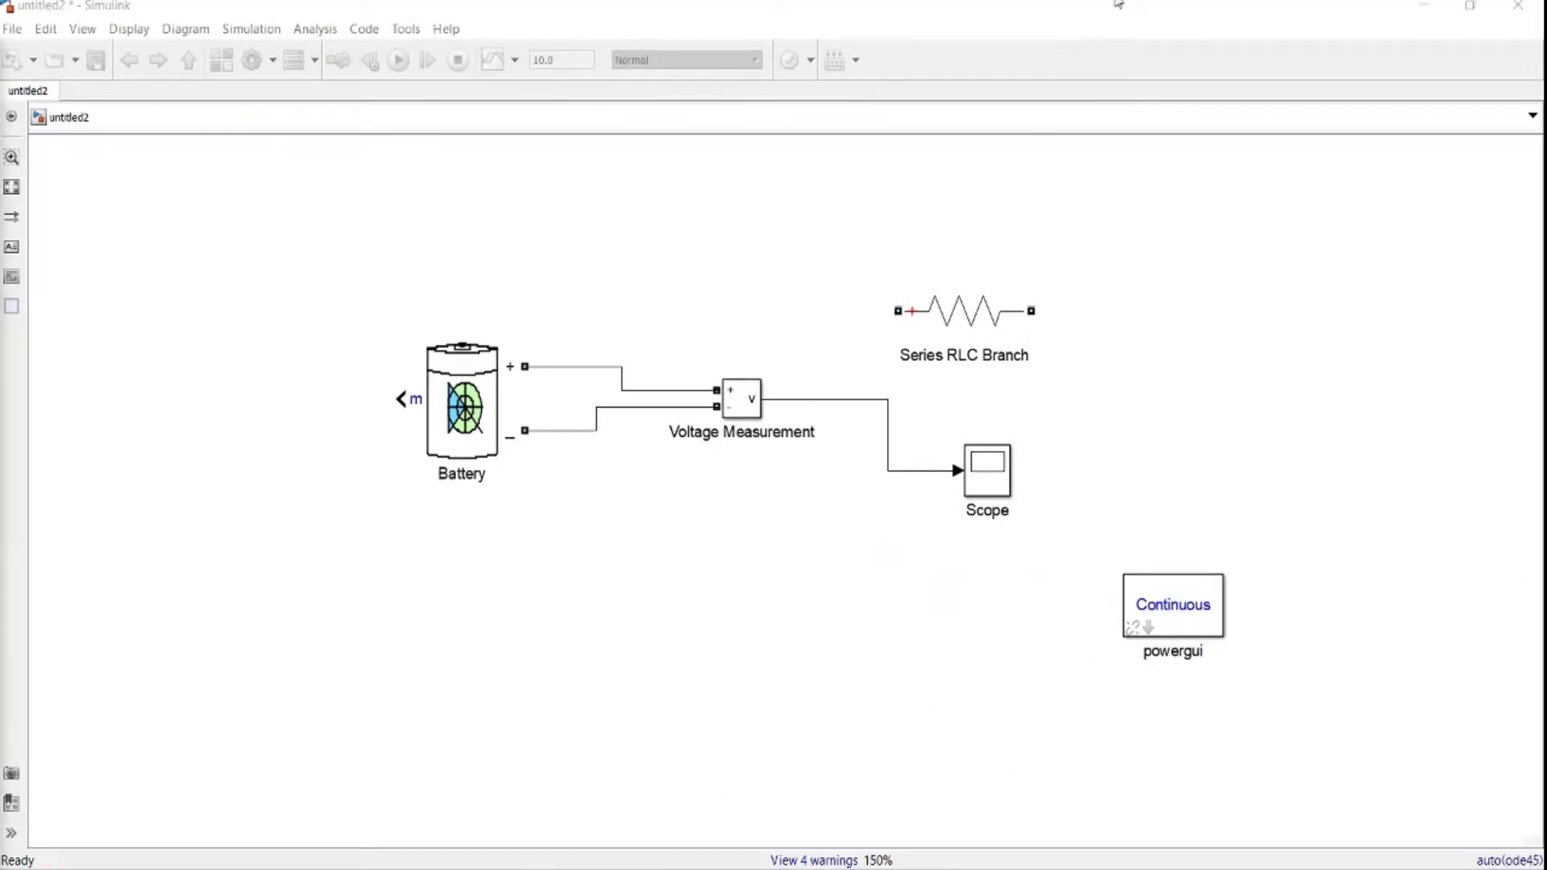
Run the simulation from the Scope display and close it
left_click(1000, 492)
double_click(1000, 492)
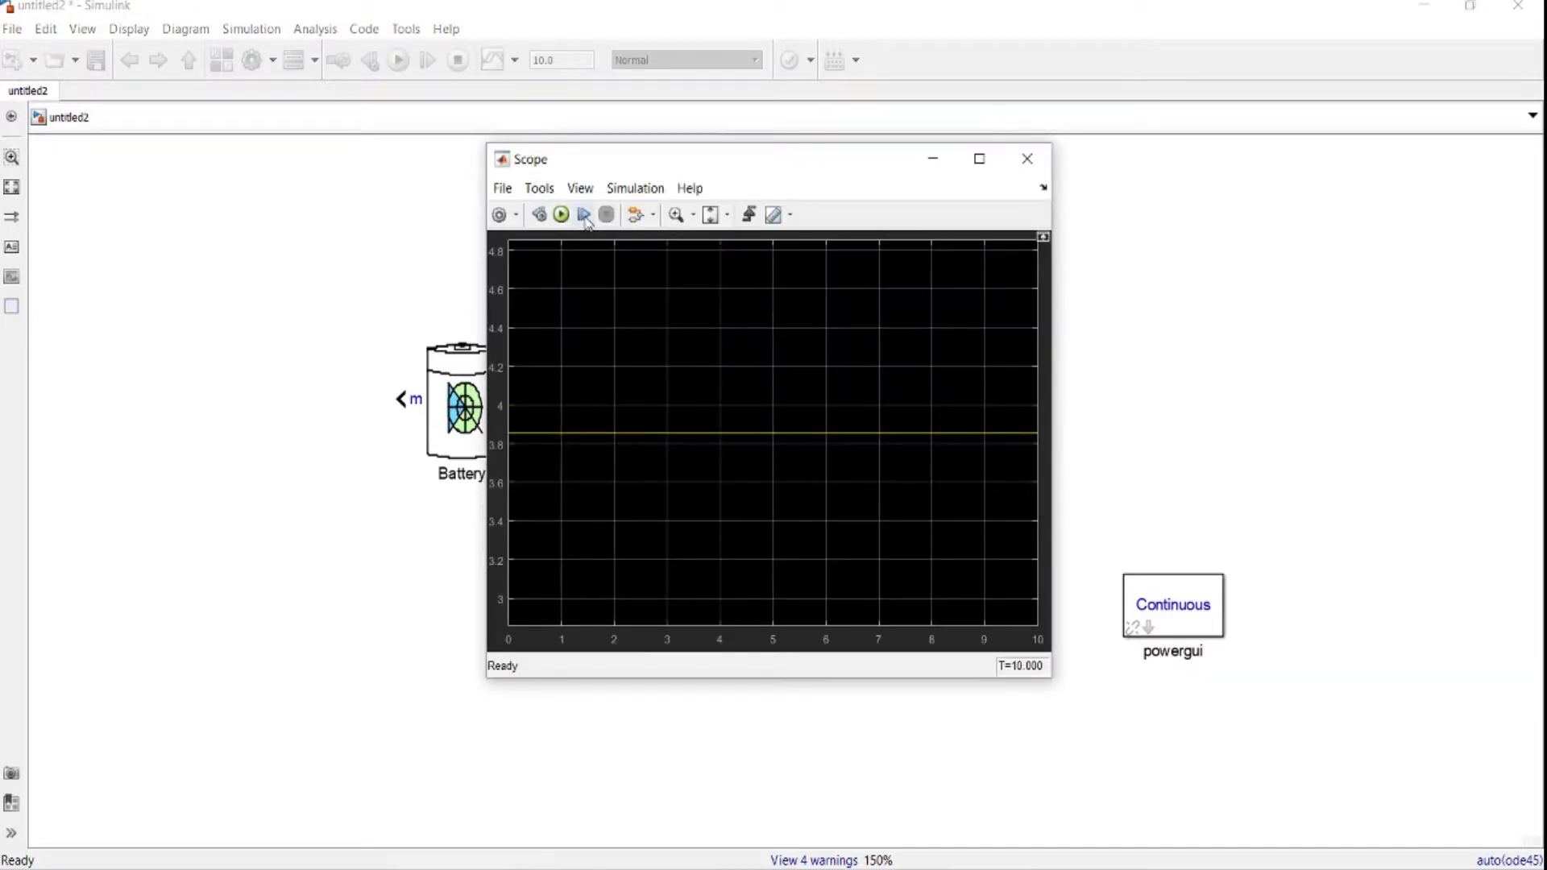
left_click(562, 215)
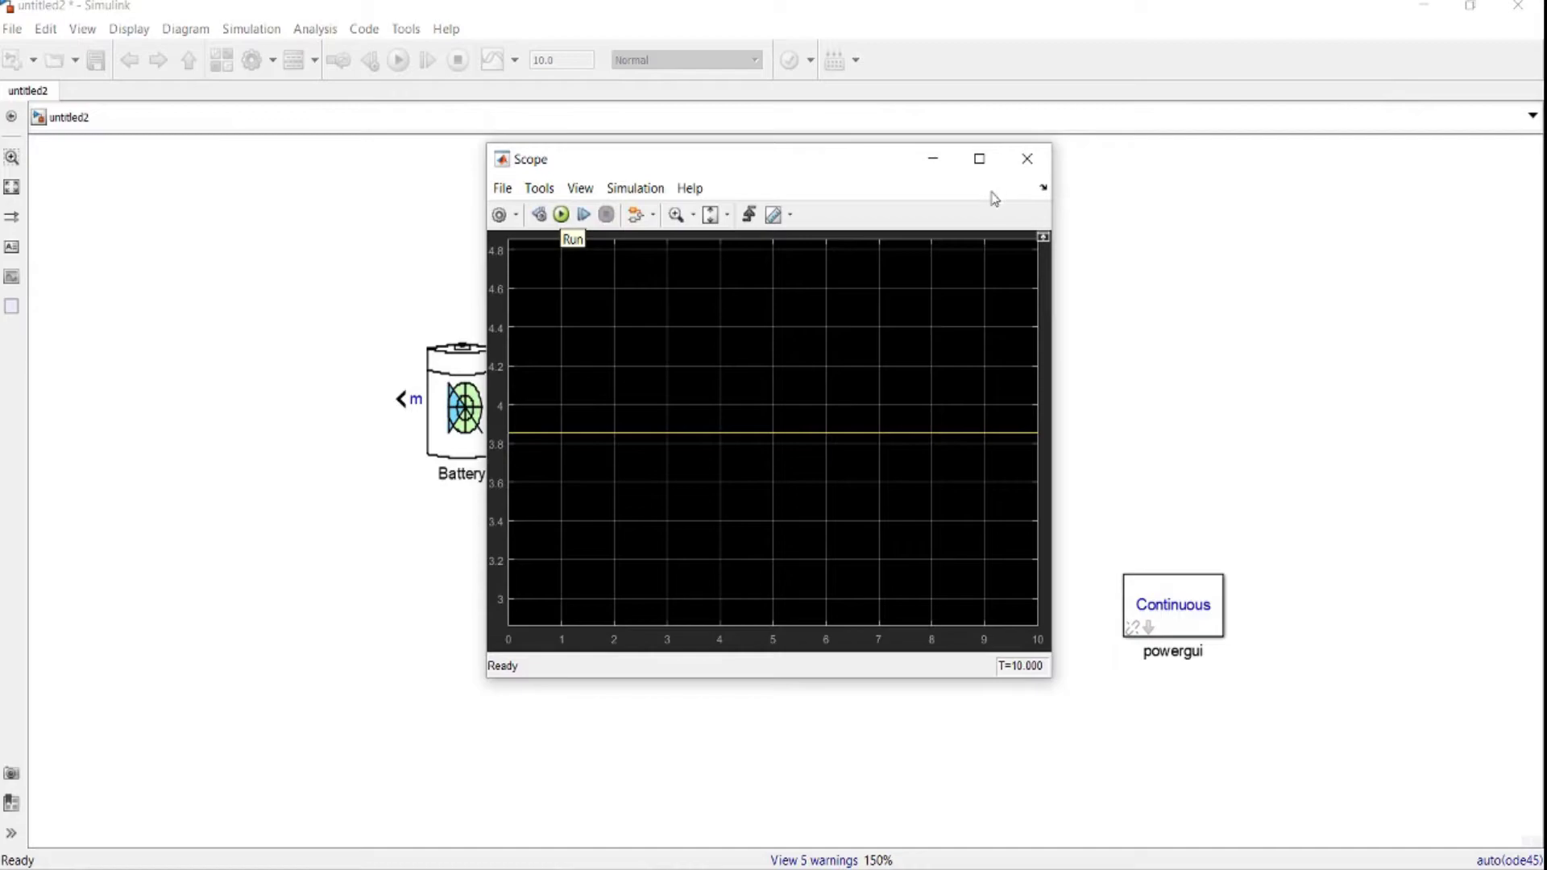
left_click(1027, 159)
Set the stop time to 1000 and rerun, seeing a flat voltage near 3.85 on the Scope
left_click(563, 60)
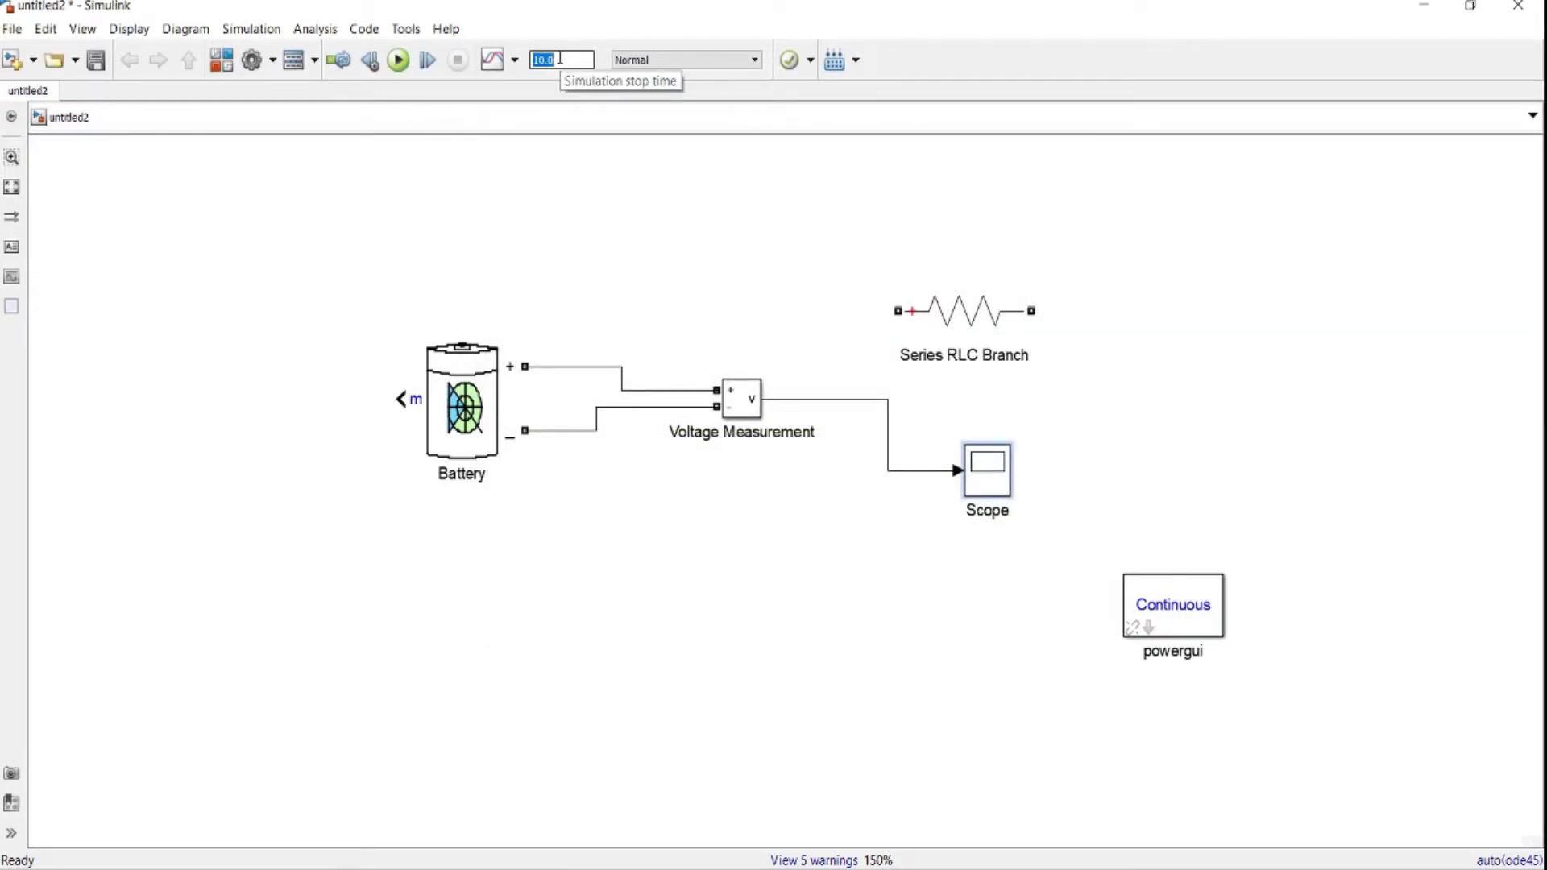
type("1")
left_click(990, 499)
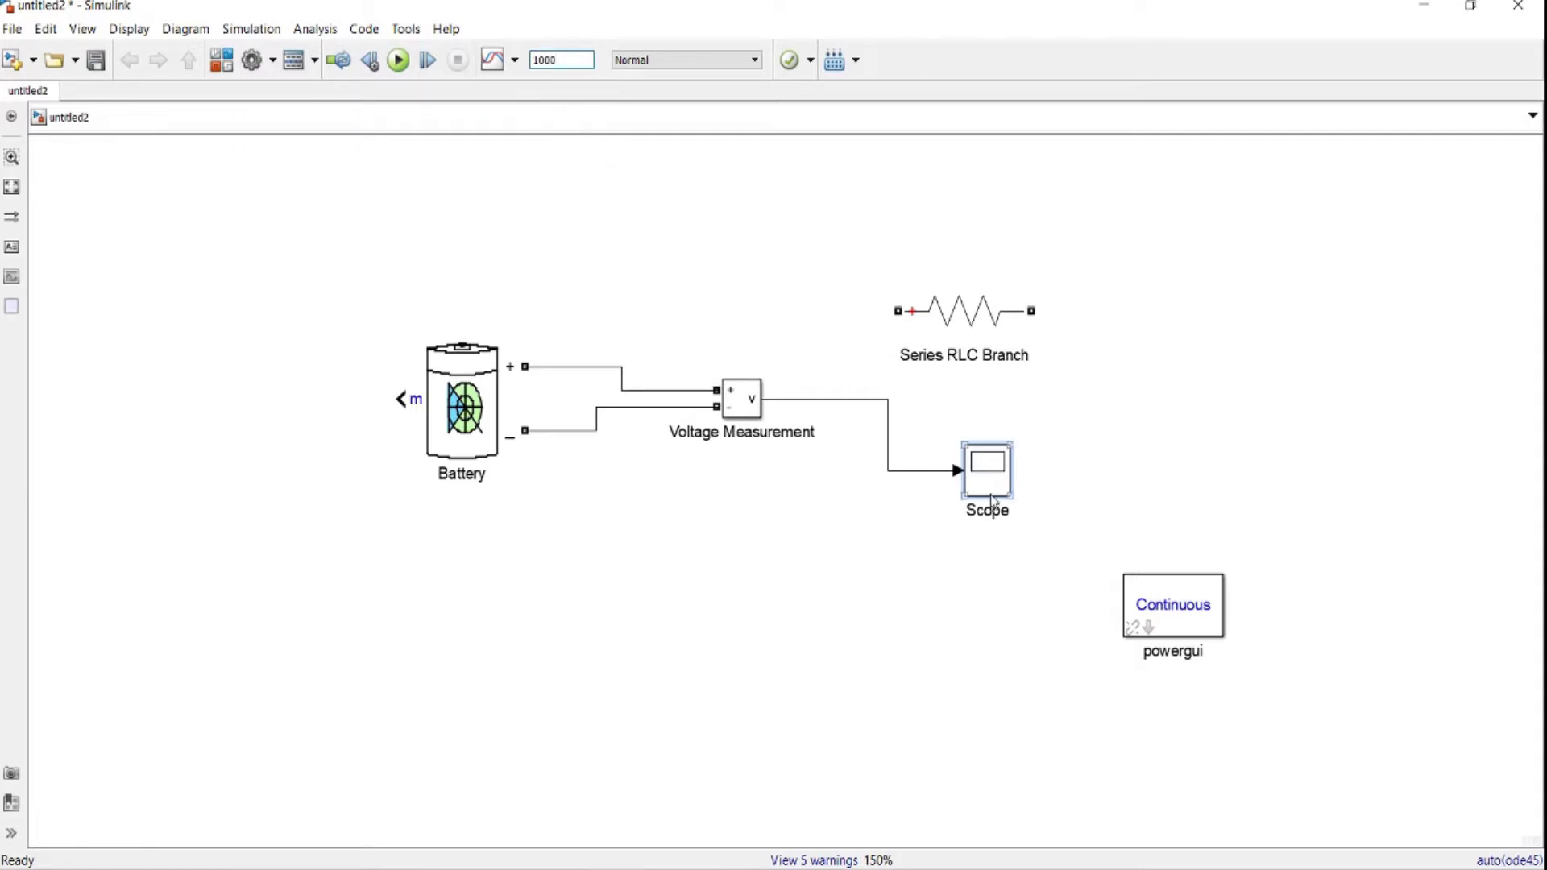
double_click(990, 499)
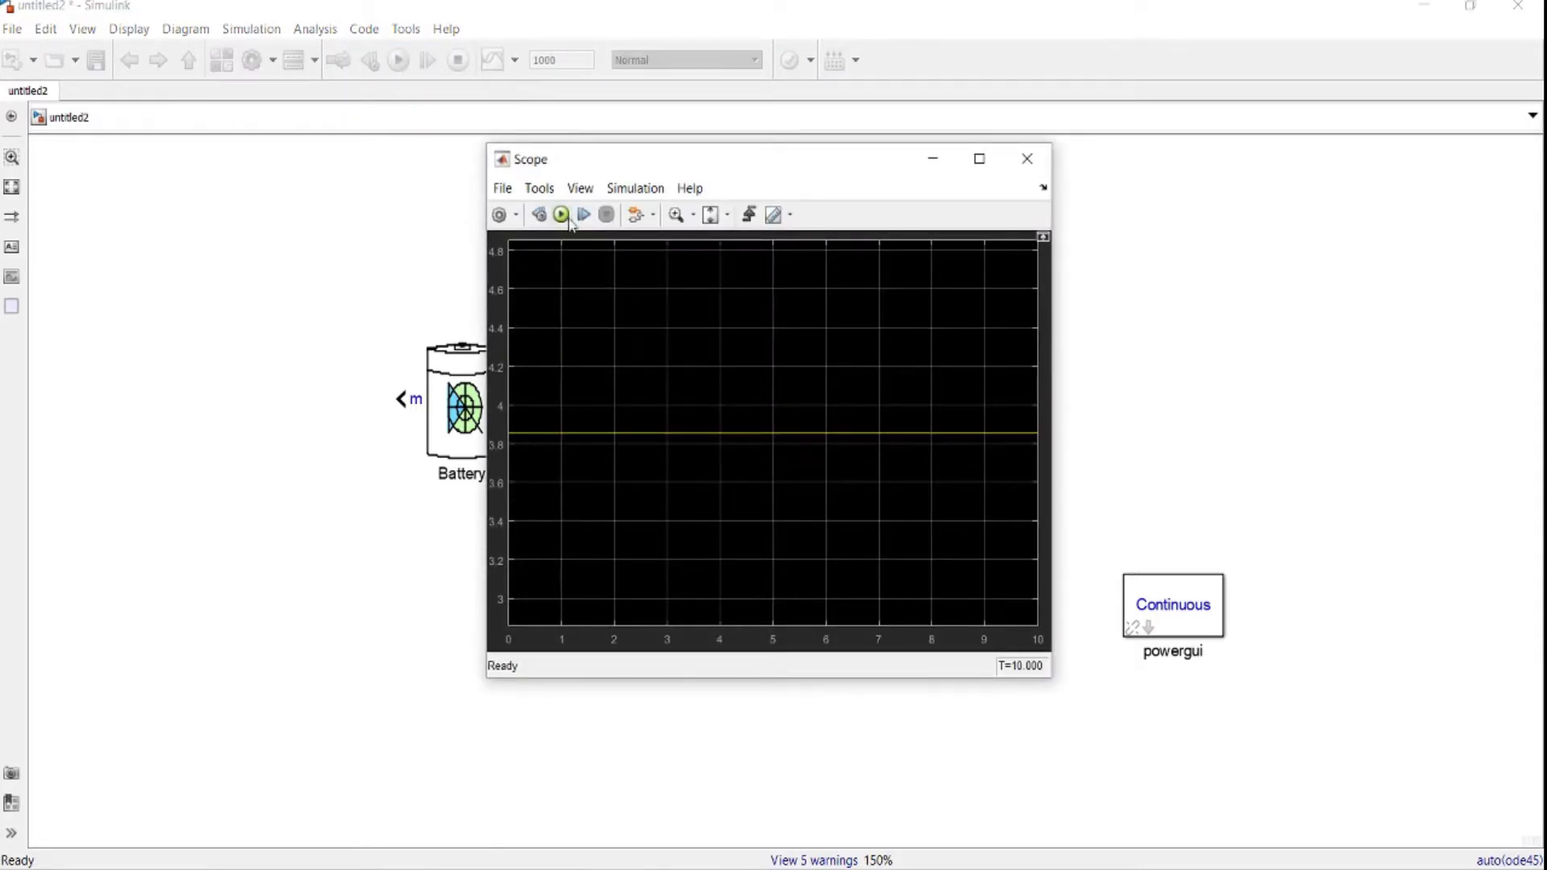
left_click(567, 220)
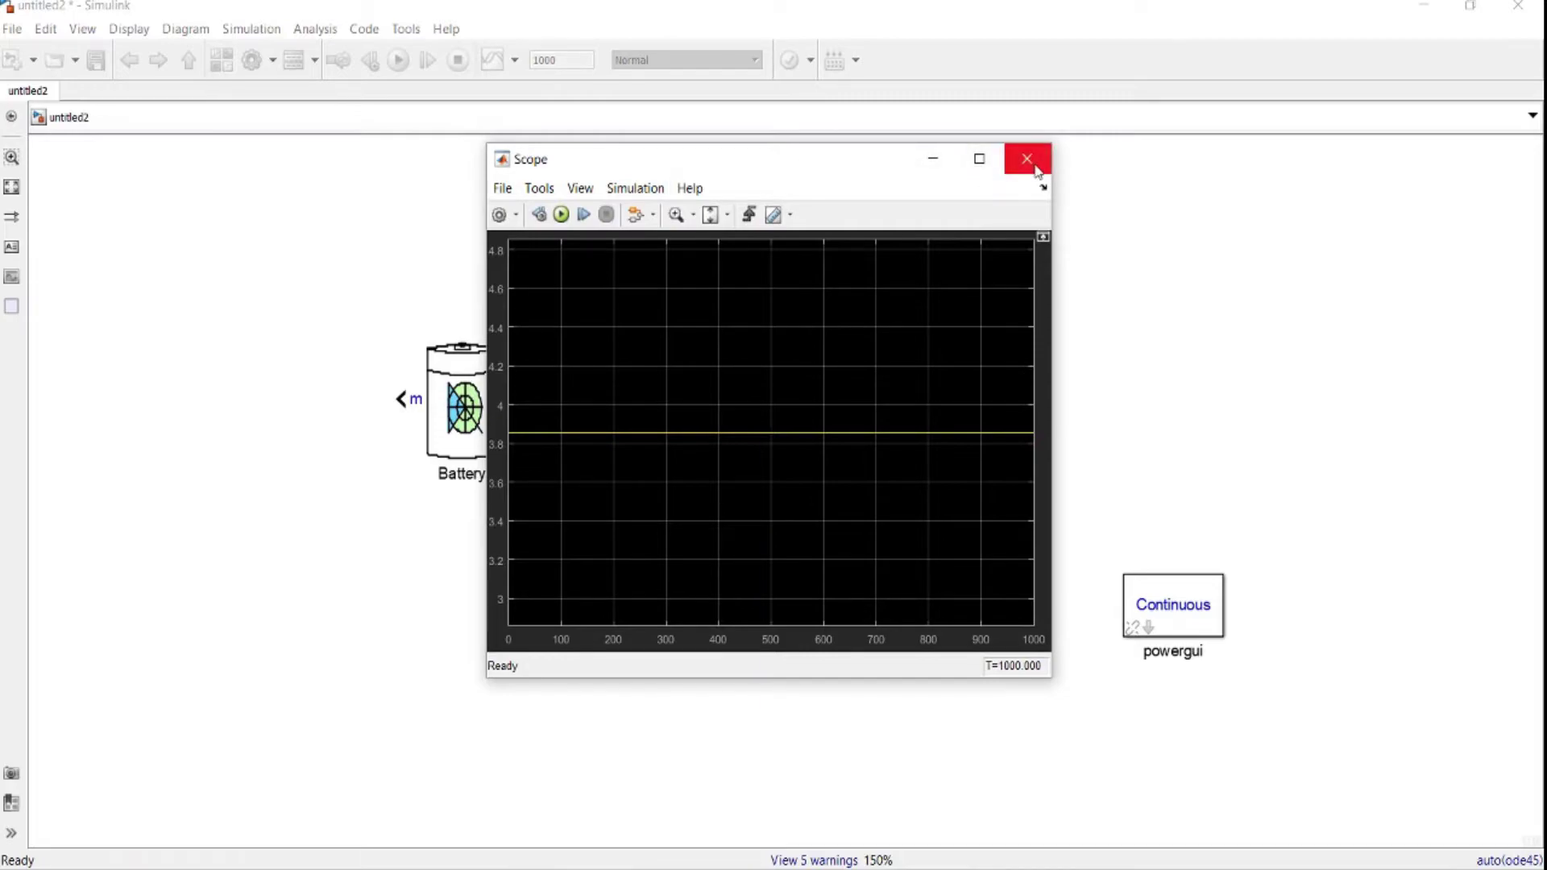
left_click(1028, 162)
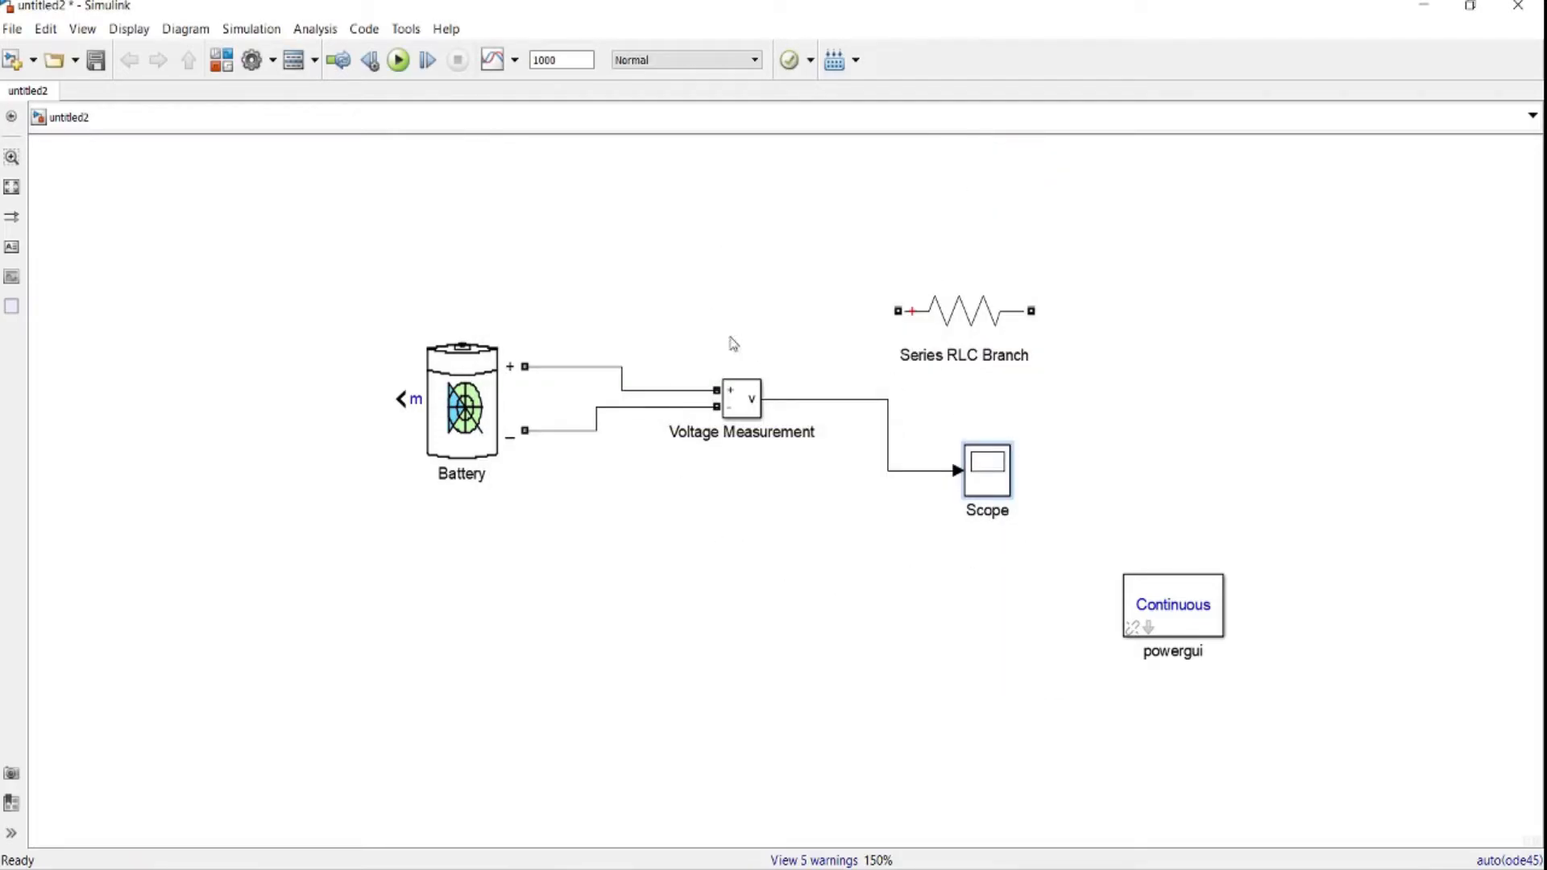
Quick-insert a Bus Selector via 'bus' and connect it below the Battery's m output
left_click(518, 408)
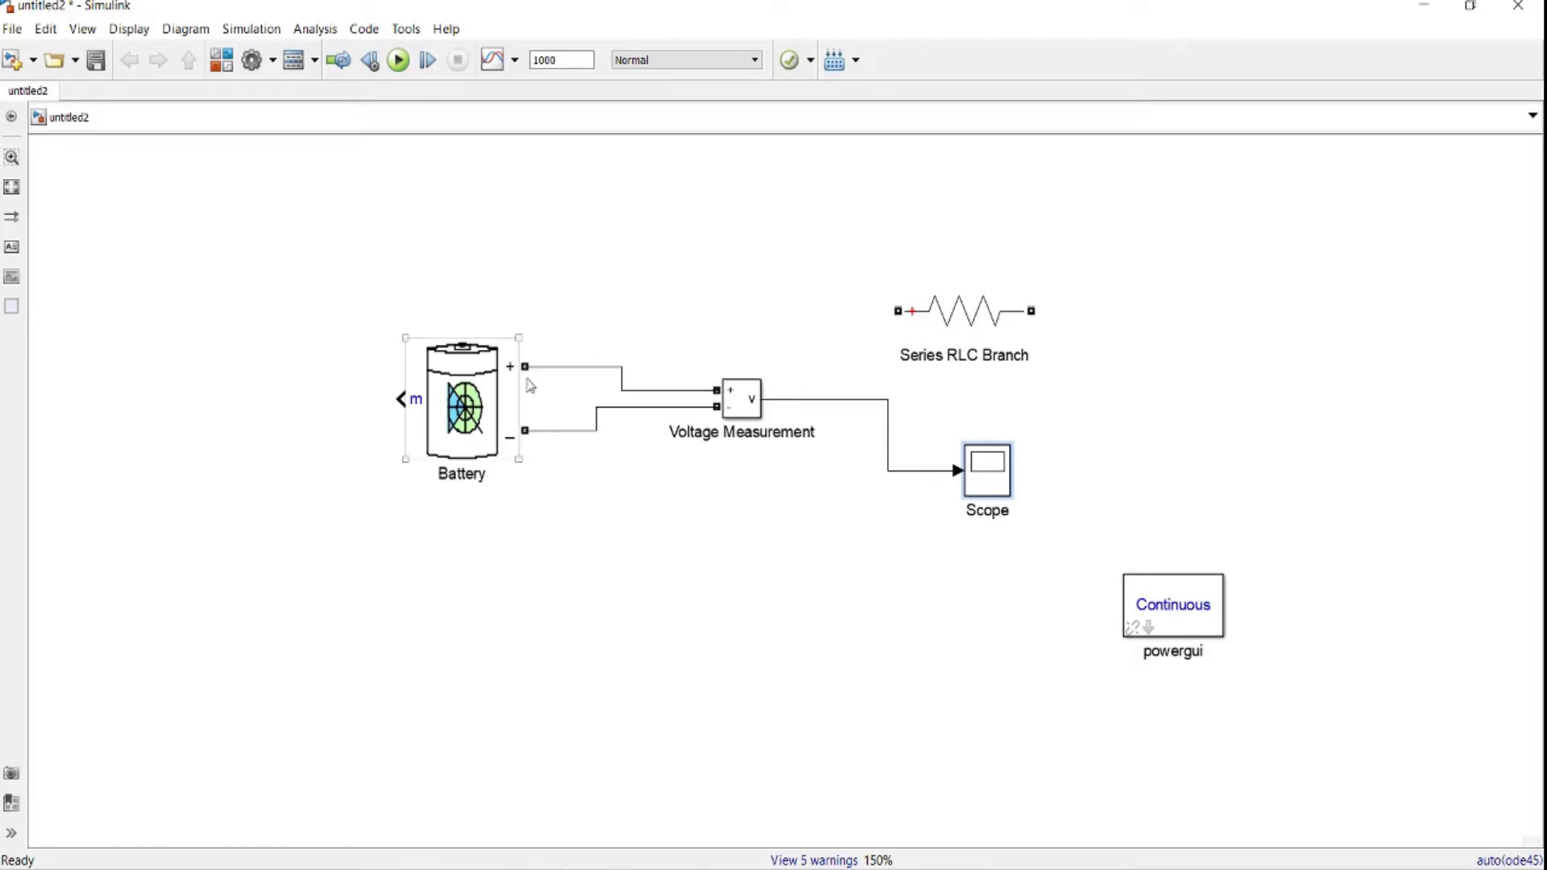
left_click(530, 391)
left_click(355, 678)
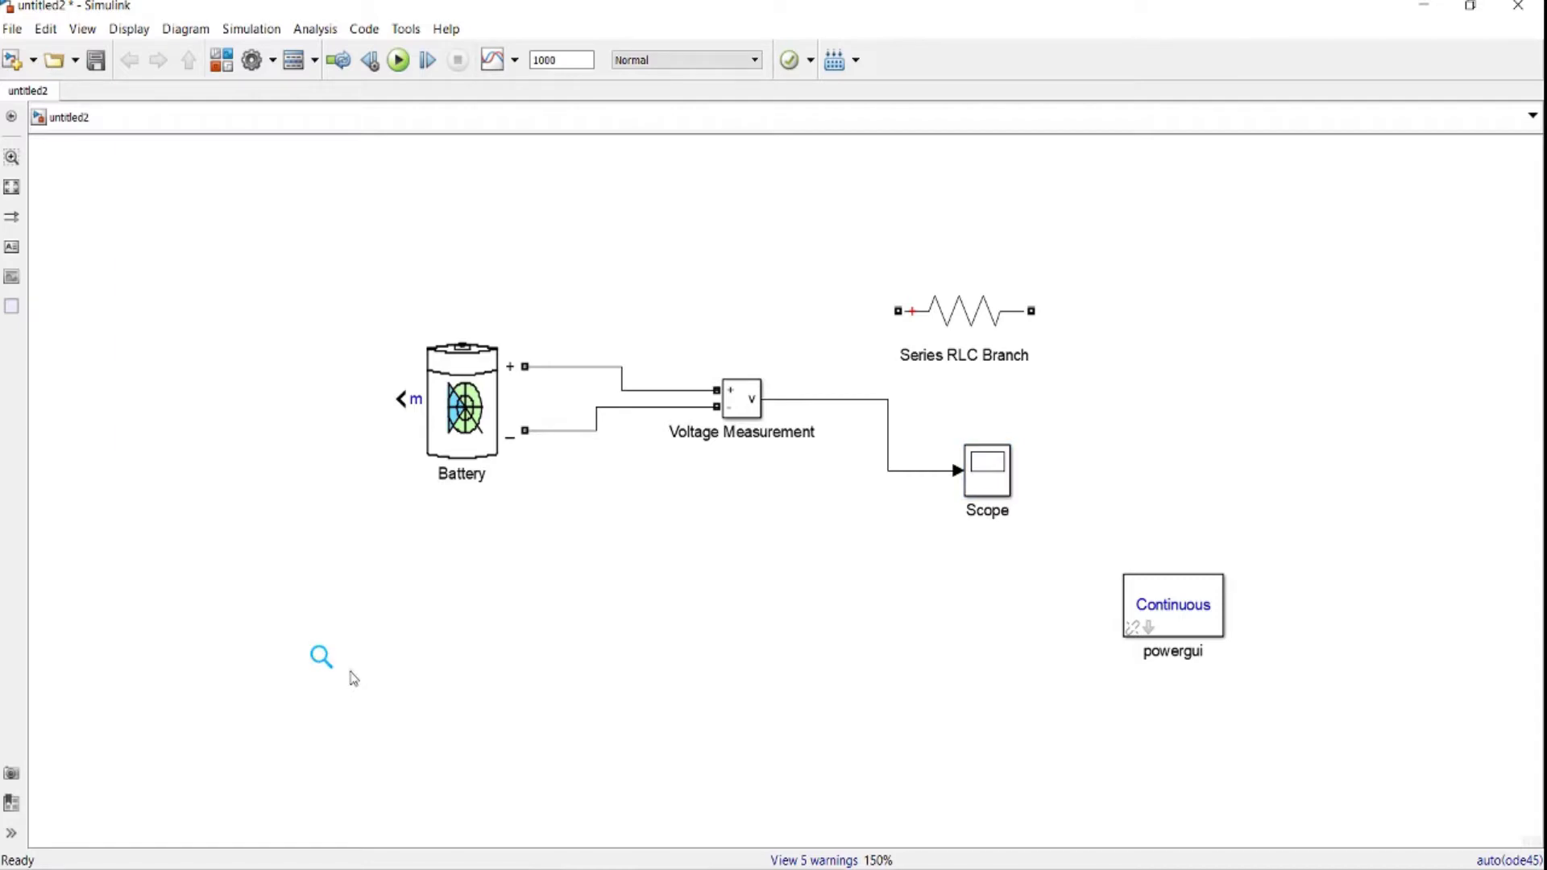
type("bu")
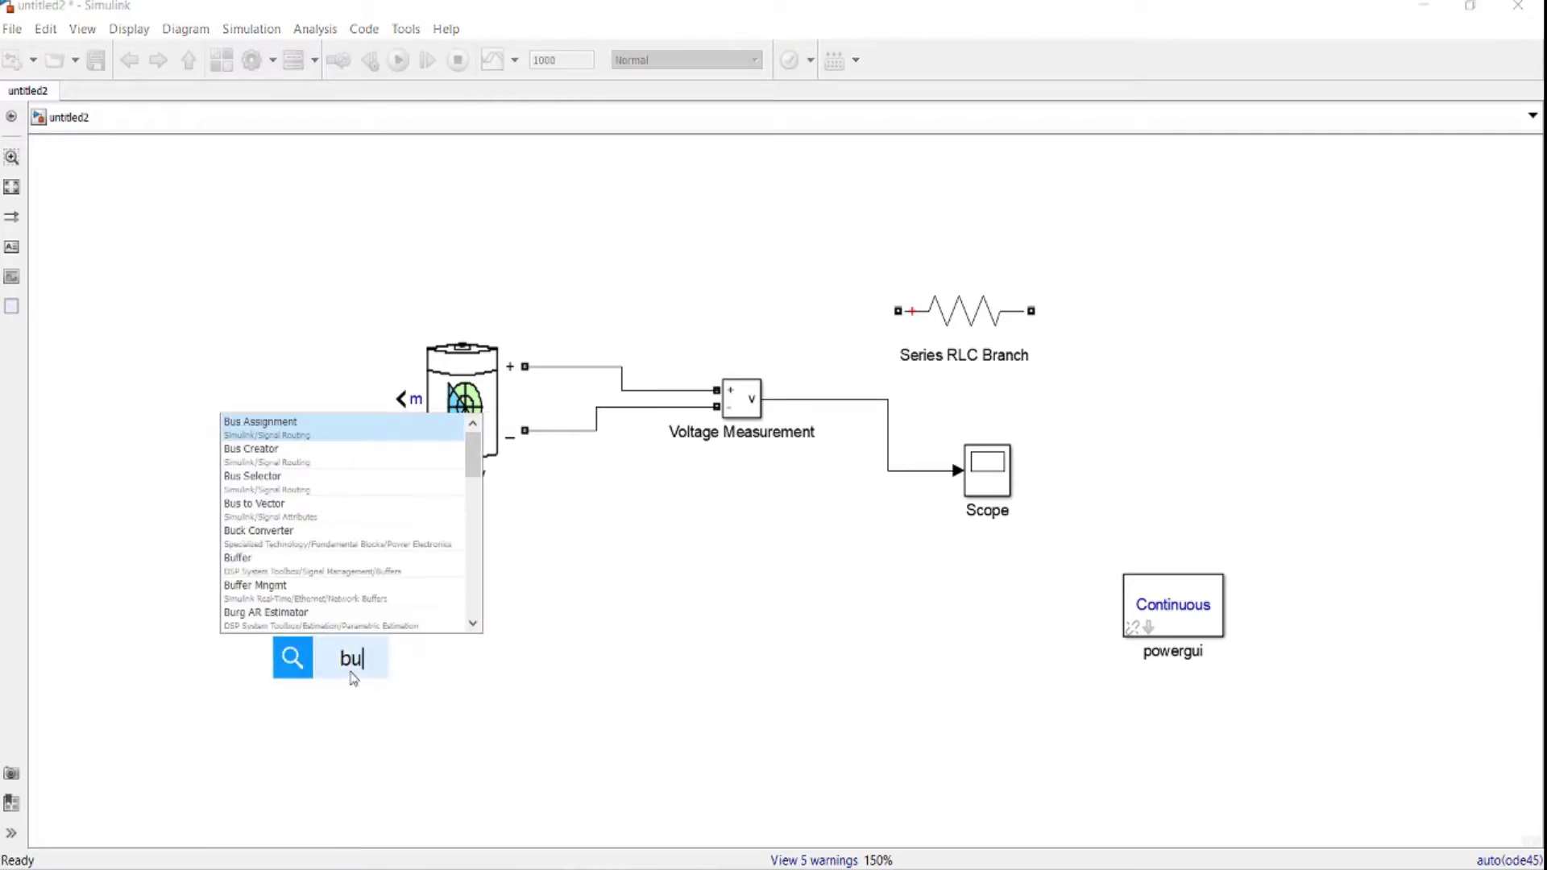
type("s")
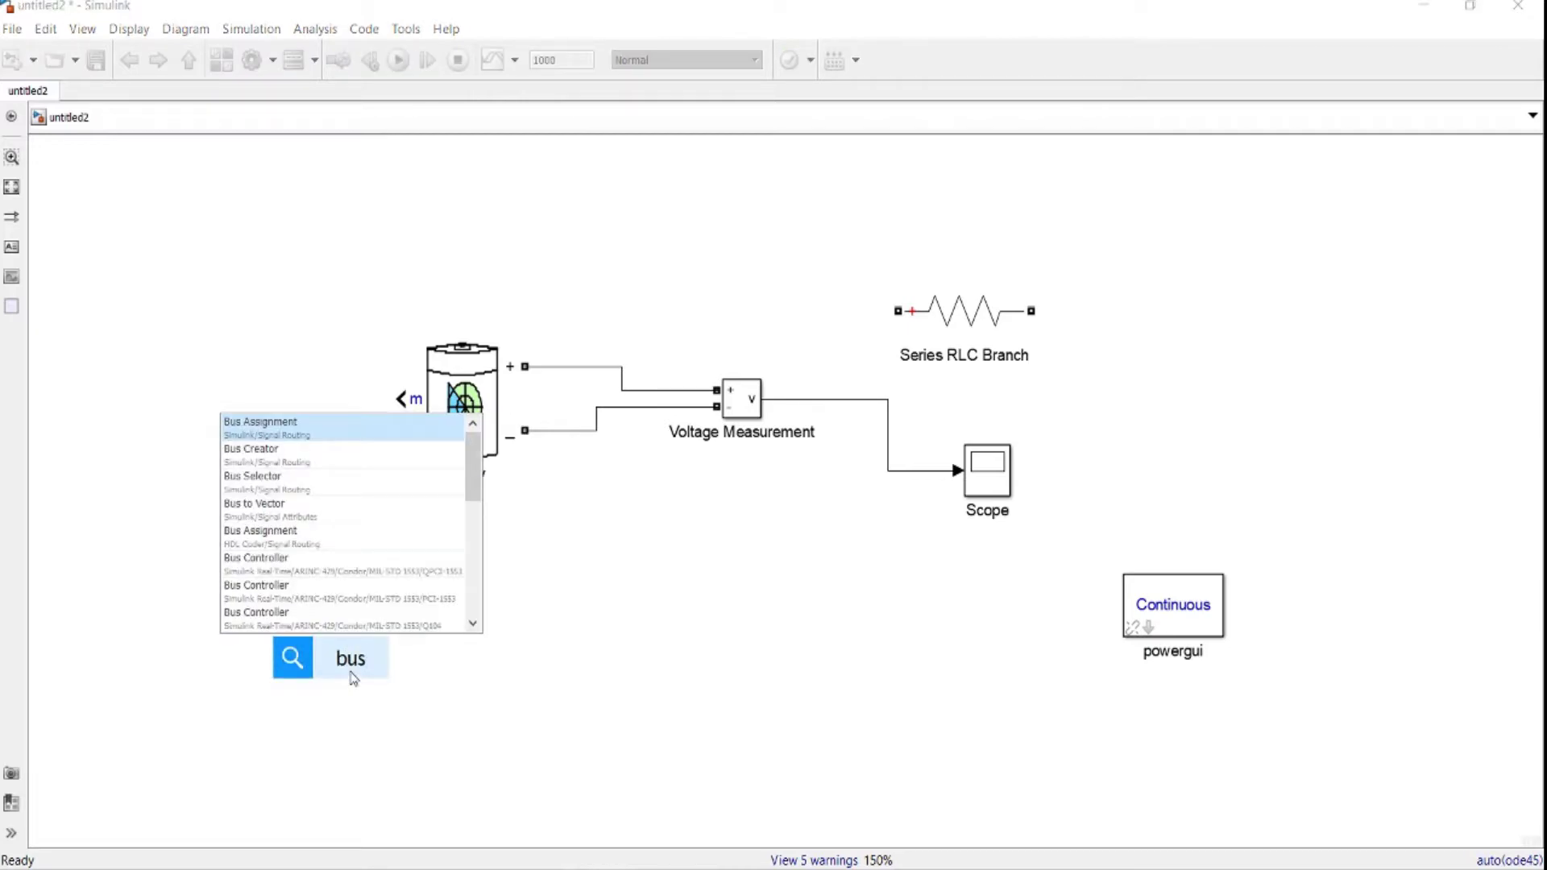
left_click(268, 483)
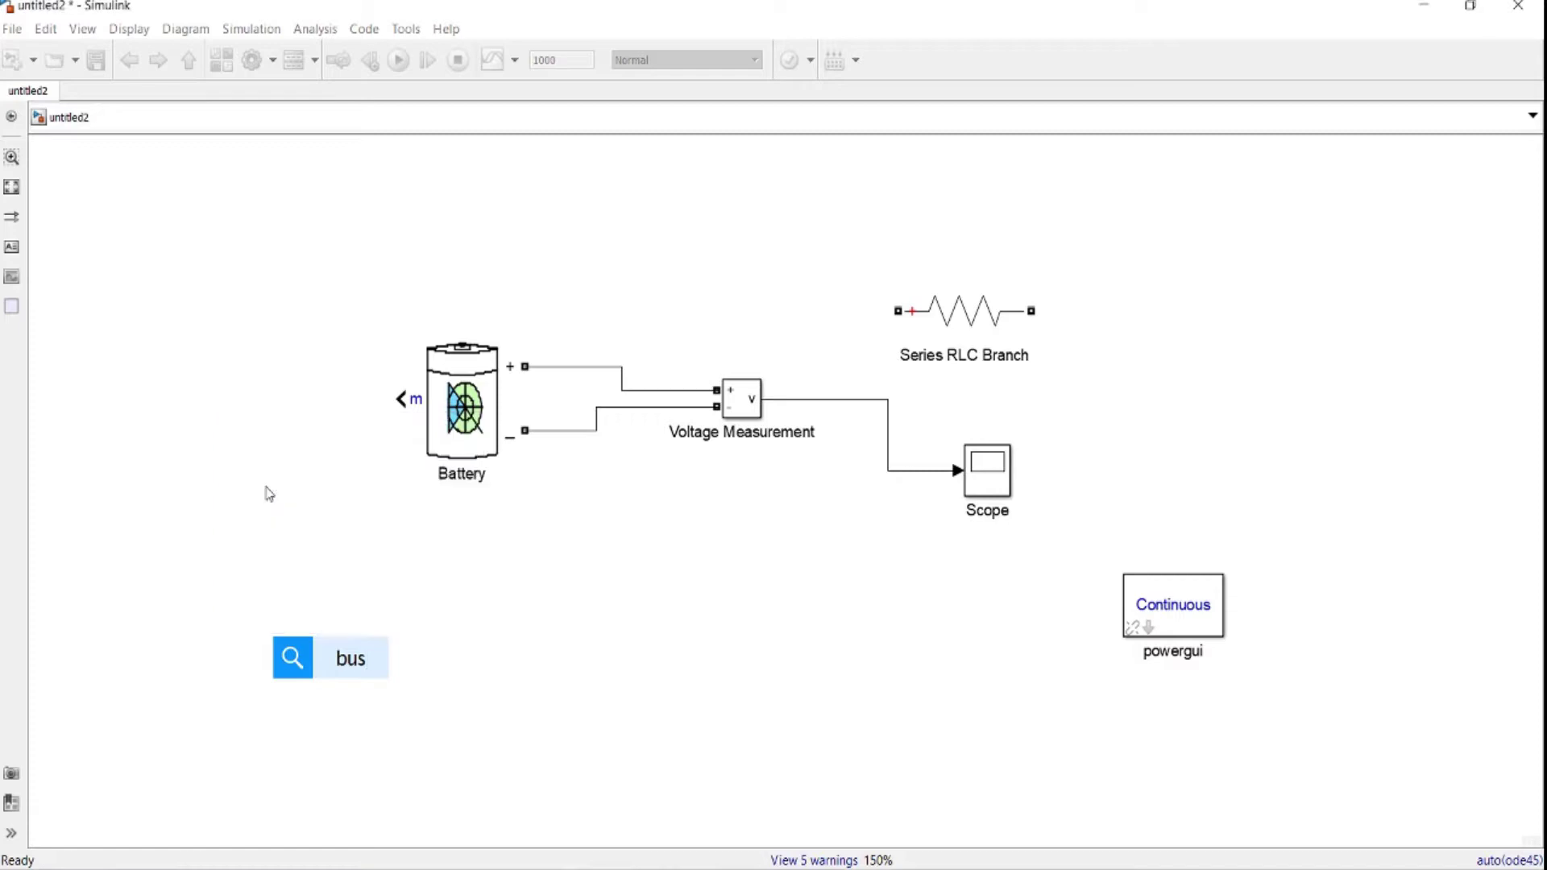
mouse_move(343, 669)
left_mouse_down()
mouse_move(373, 667)
mouse_move(418, 606)
mouse_move(415, 401)
left_mouse_up()
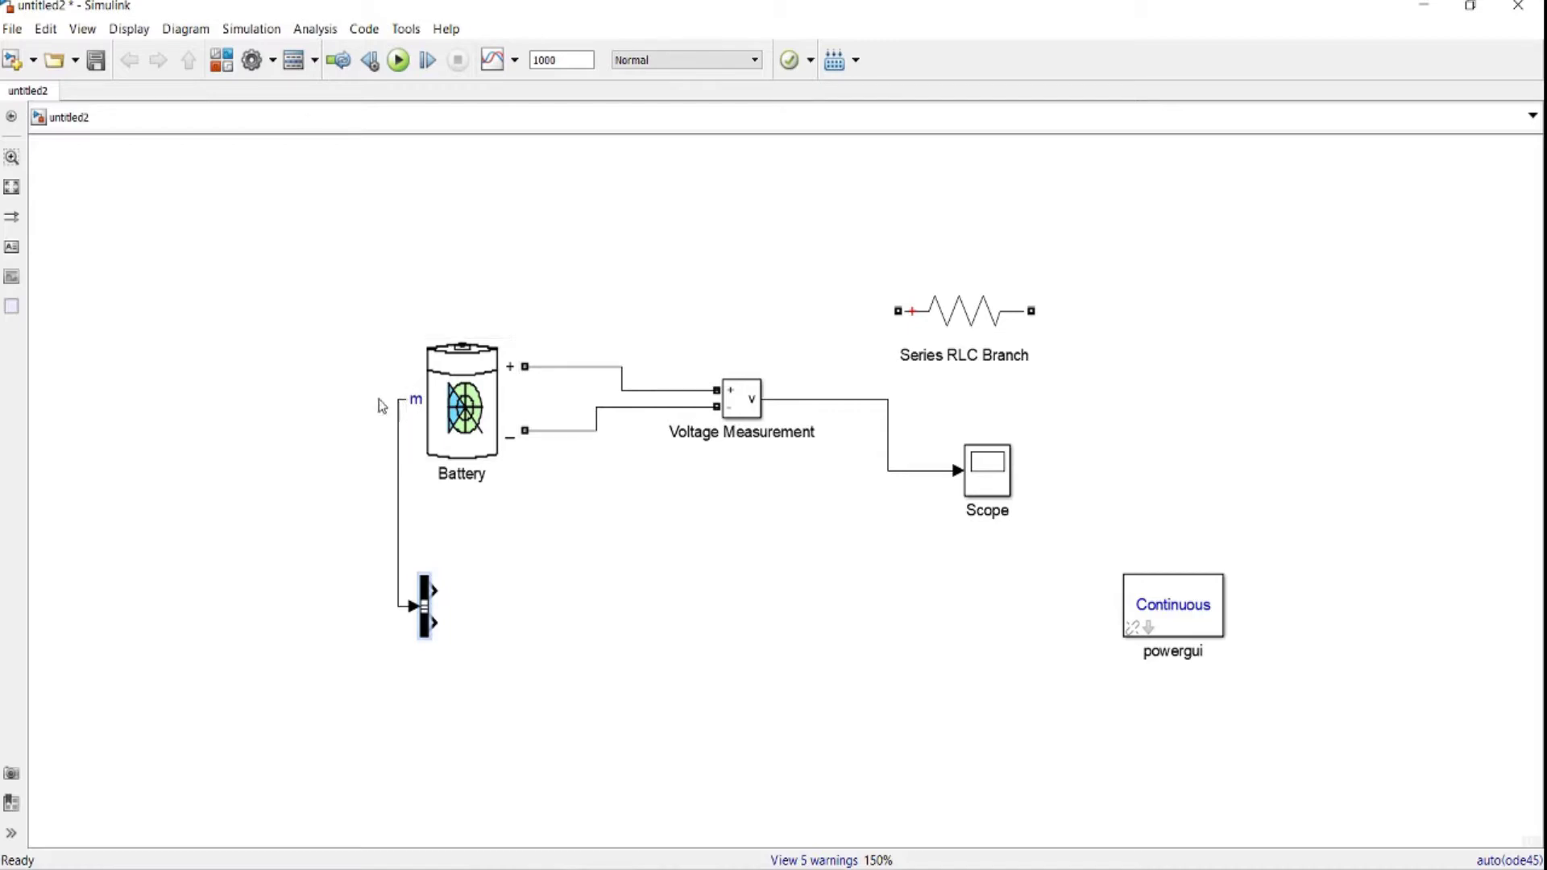
Remove the placeholder signal1 and signal2 outputs from the Bus Selector
left_click(429, 620)
double_click(429, 620)
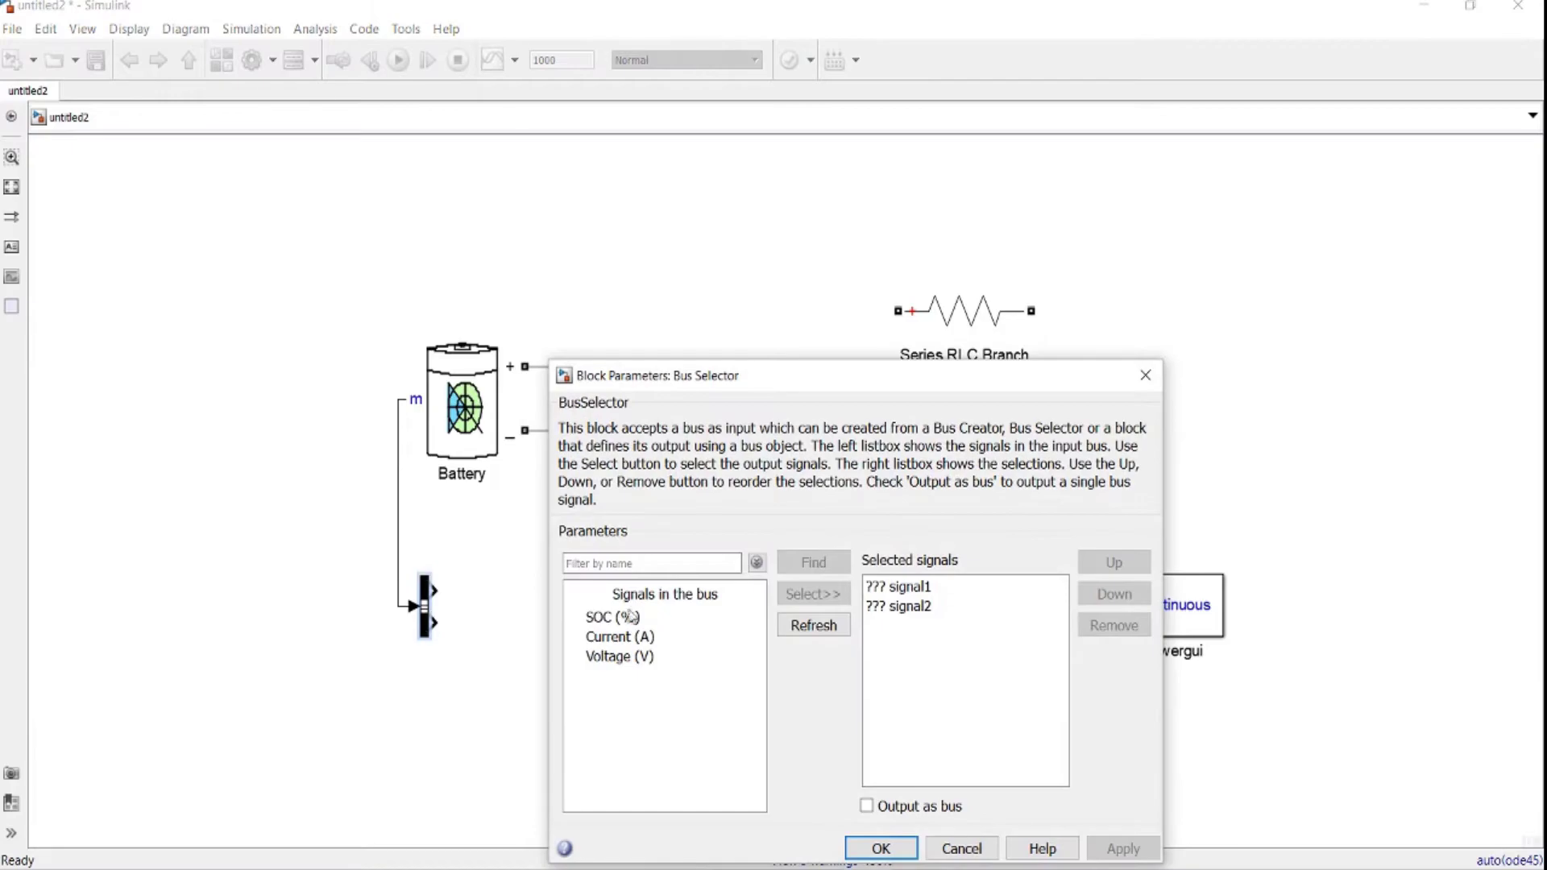
left_click_drag(680, 363, 530, 199)
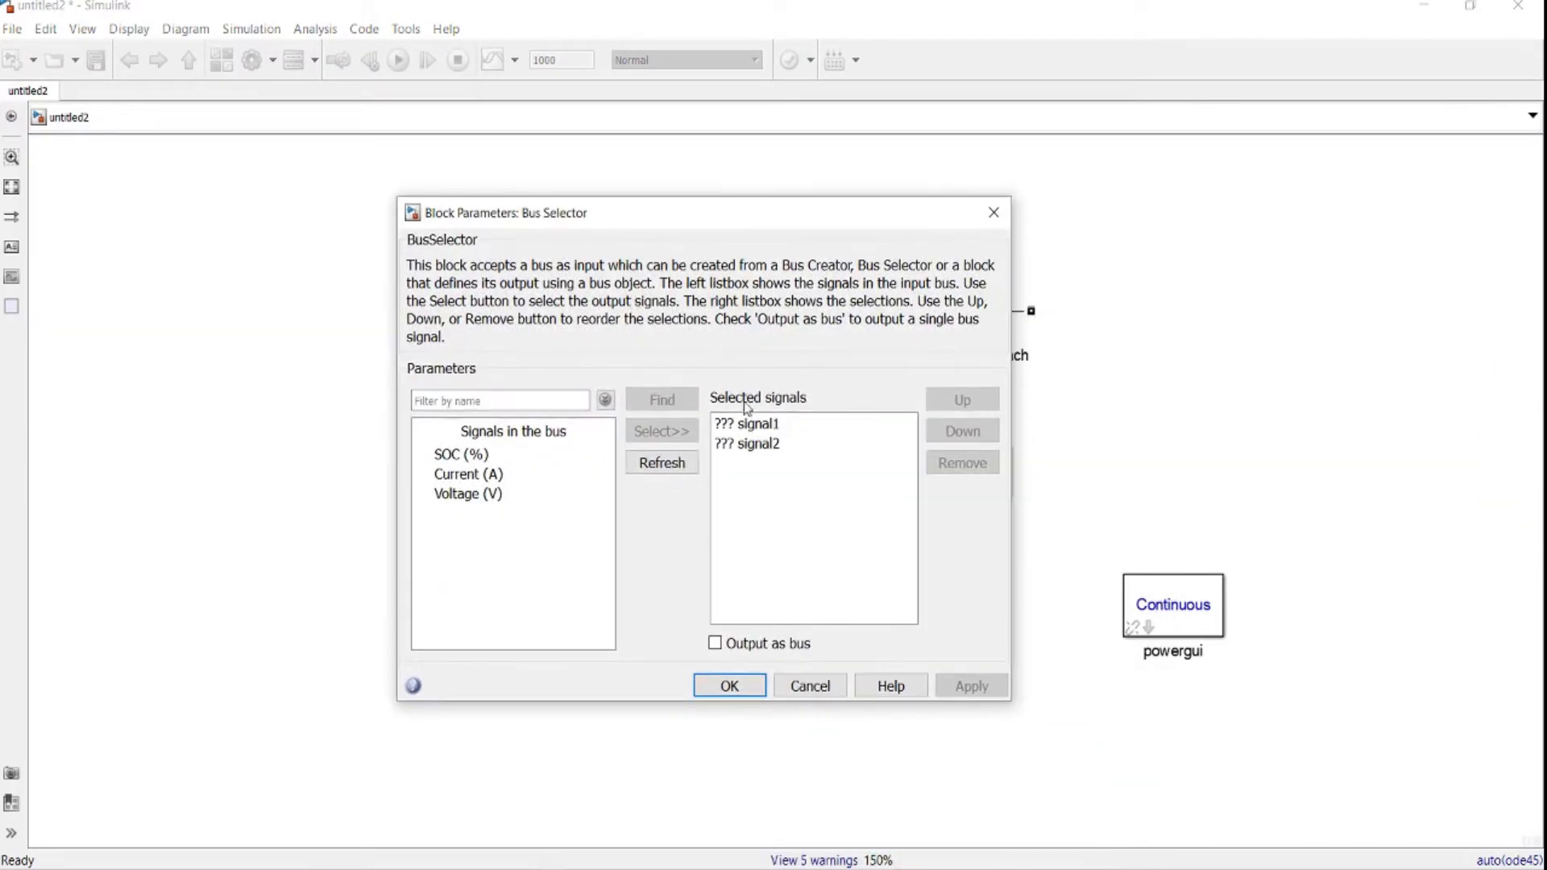
left_click(884, 426)
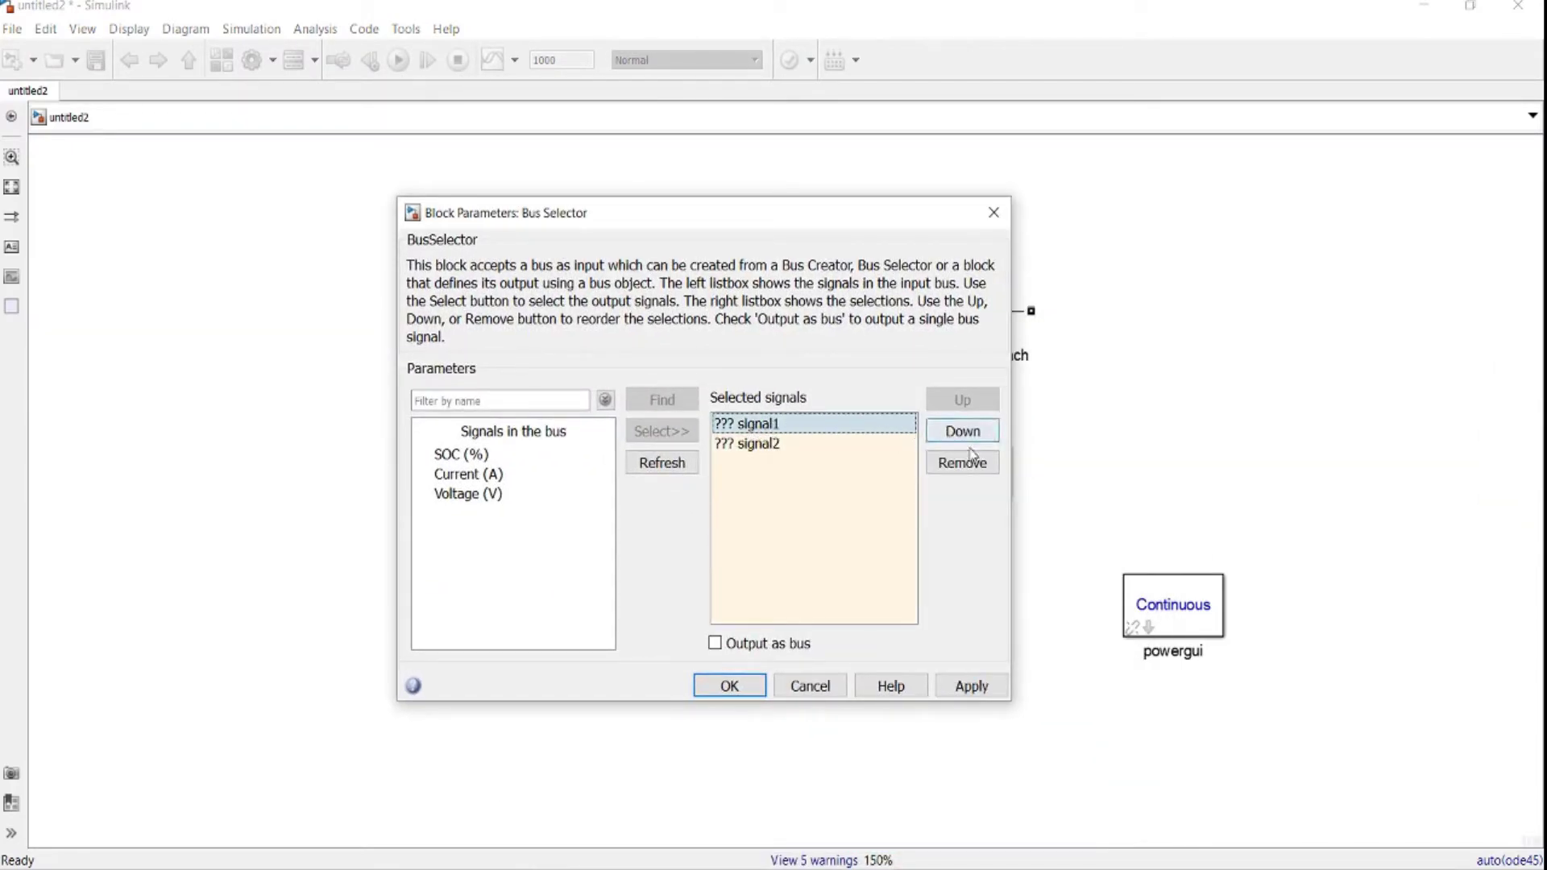
left_click(959, 464)
left_click(959, 466)
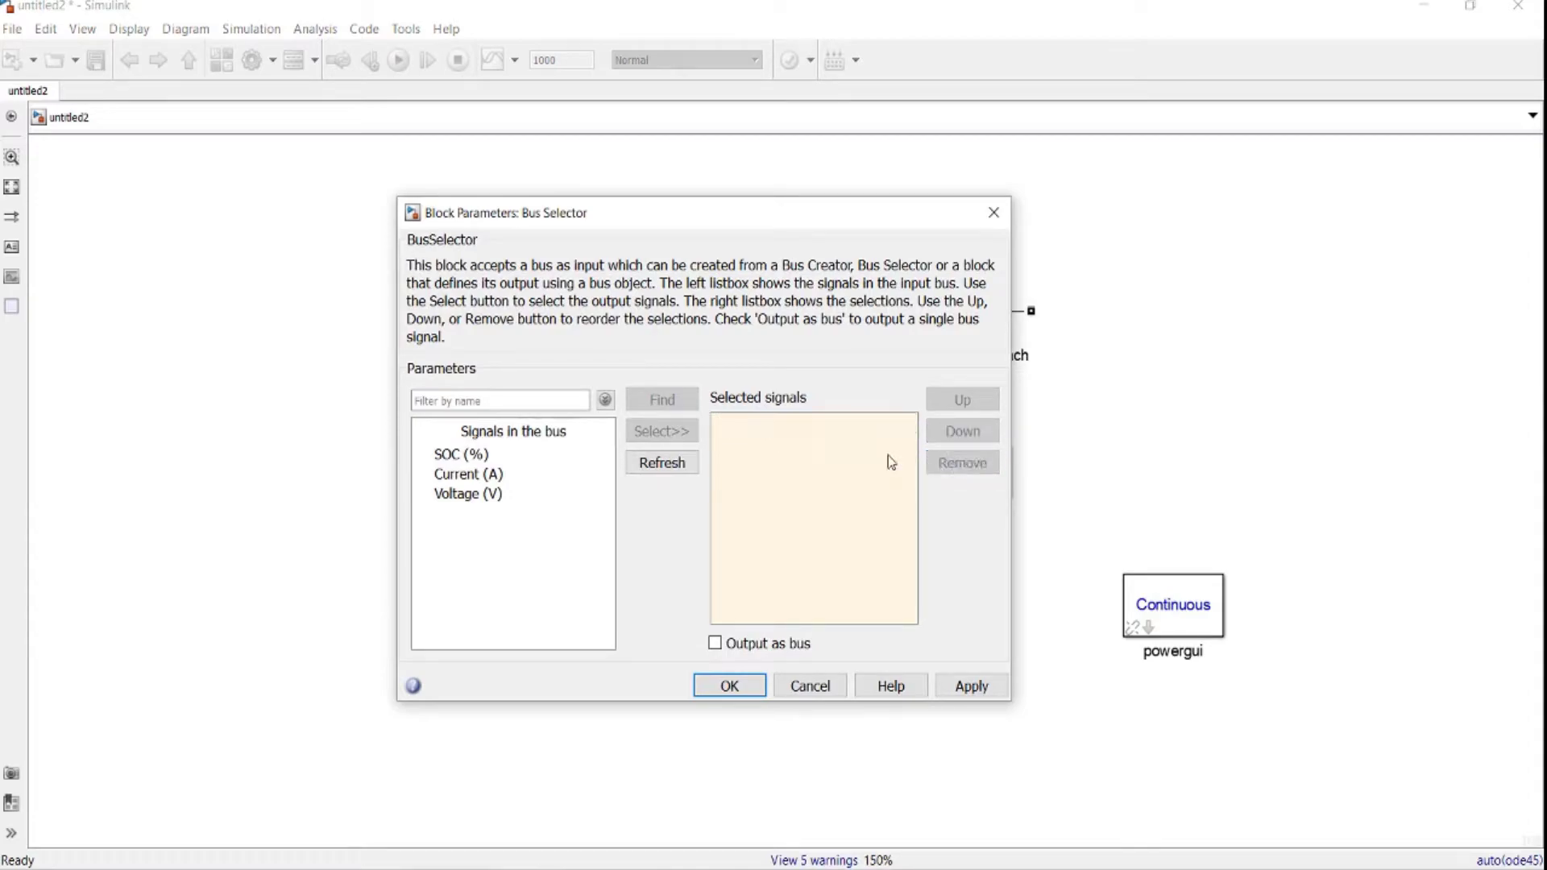
Select SOC (%), Current (A) and Voltage (V) as Bus Selector outputs and apply them
left_click(460, 454)
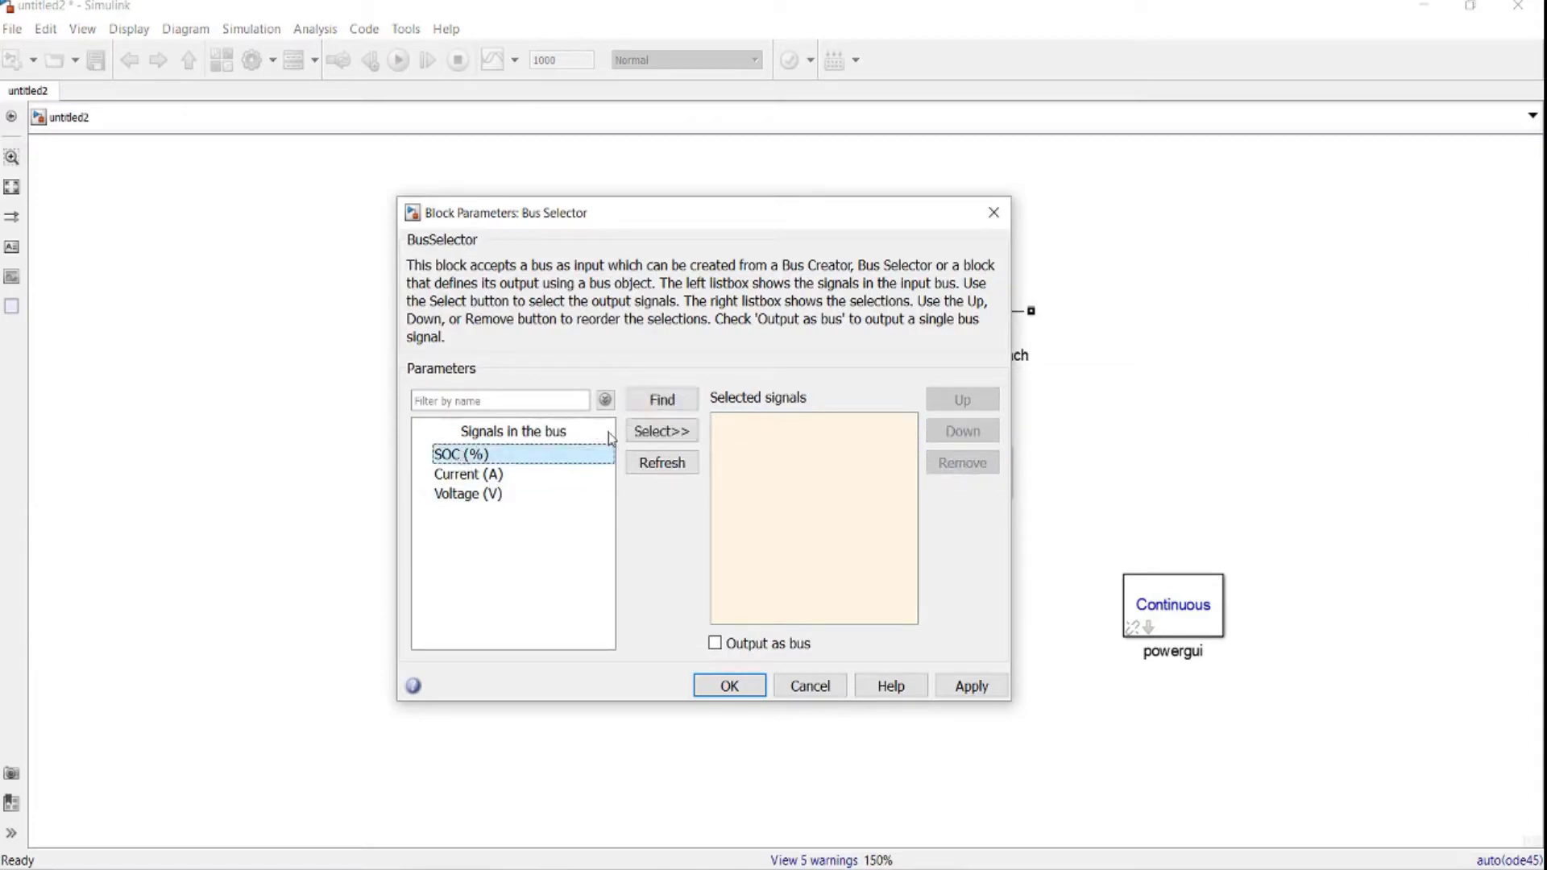
left_click(673, 441)
left_click(486, 475)
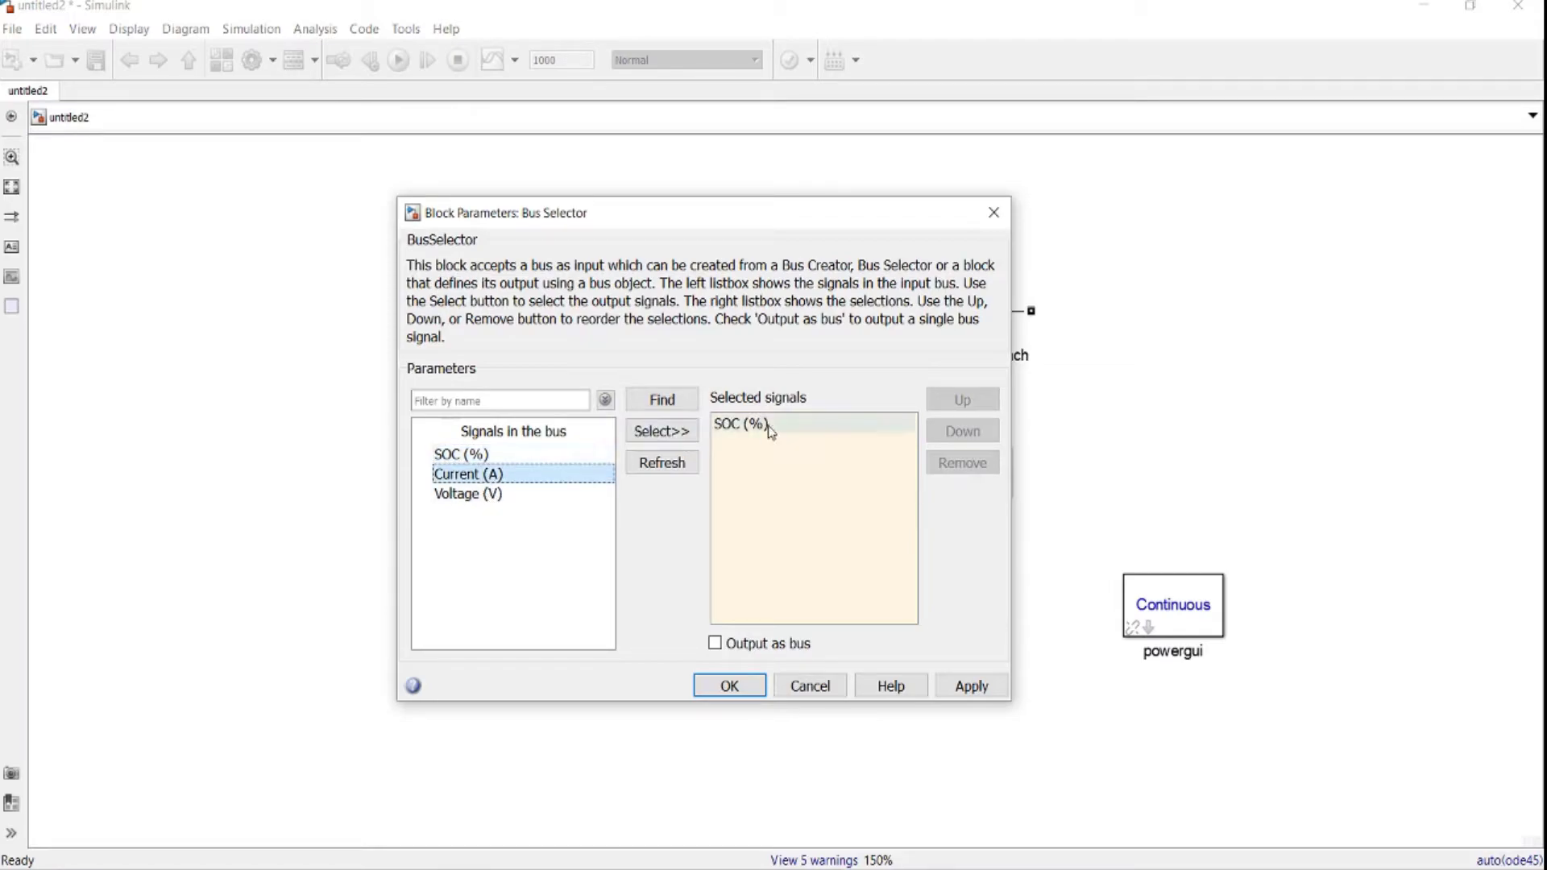
left_click(683, 432)
left_click(497, 494)
left_click(677, 431)
left_click_drag(711, 229, 977, 214)
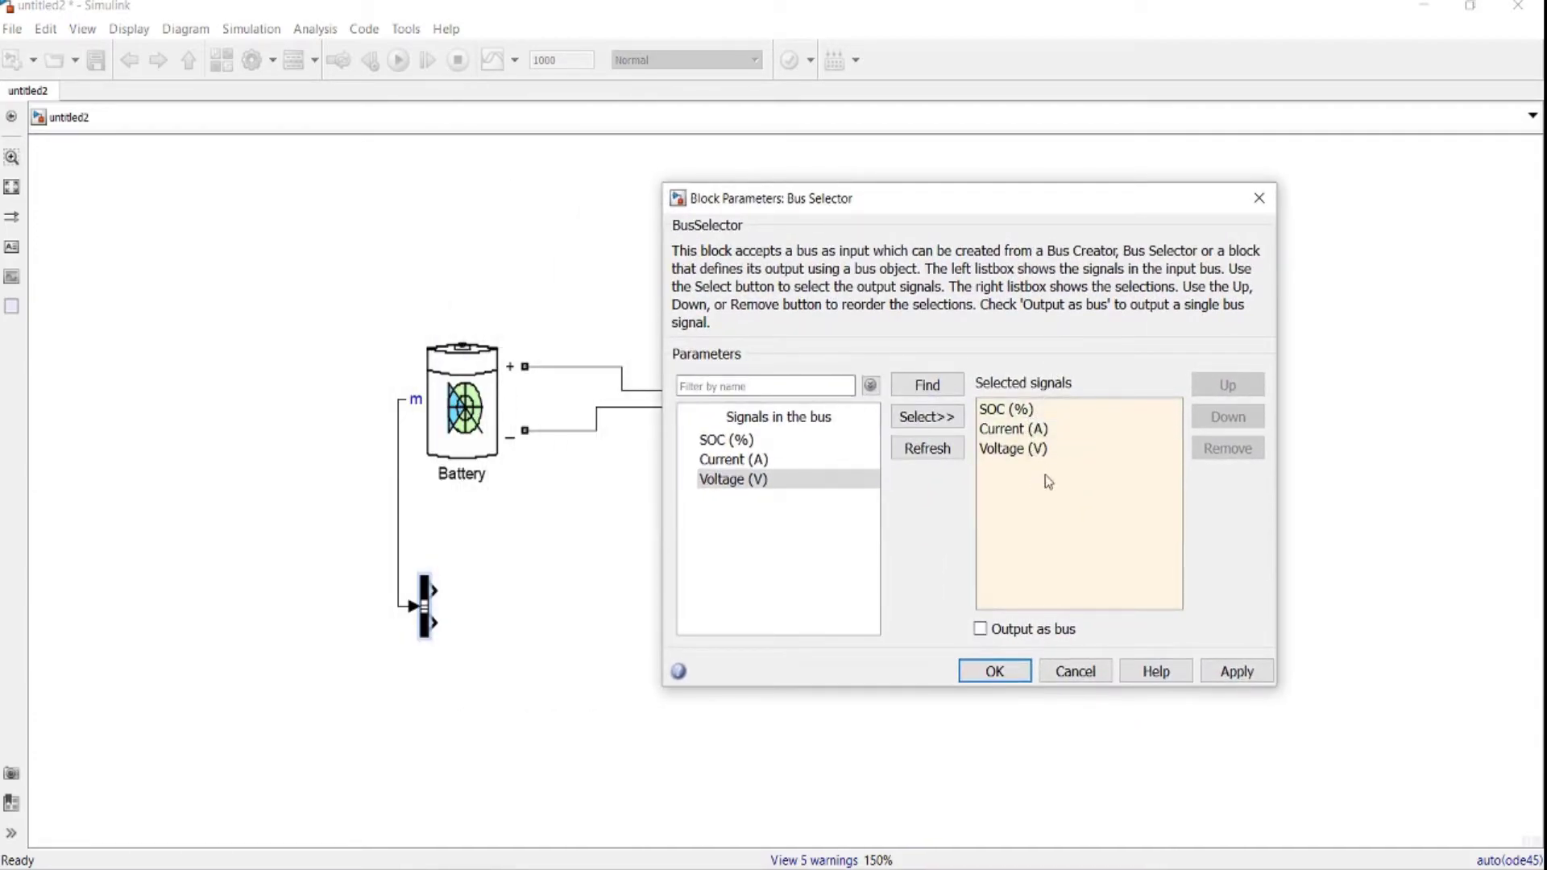
left_click(1235, 672)
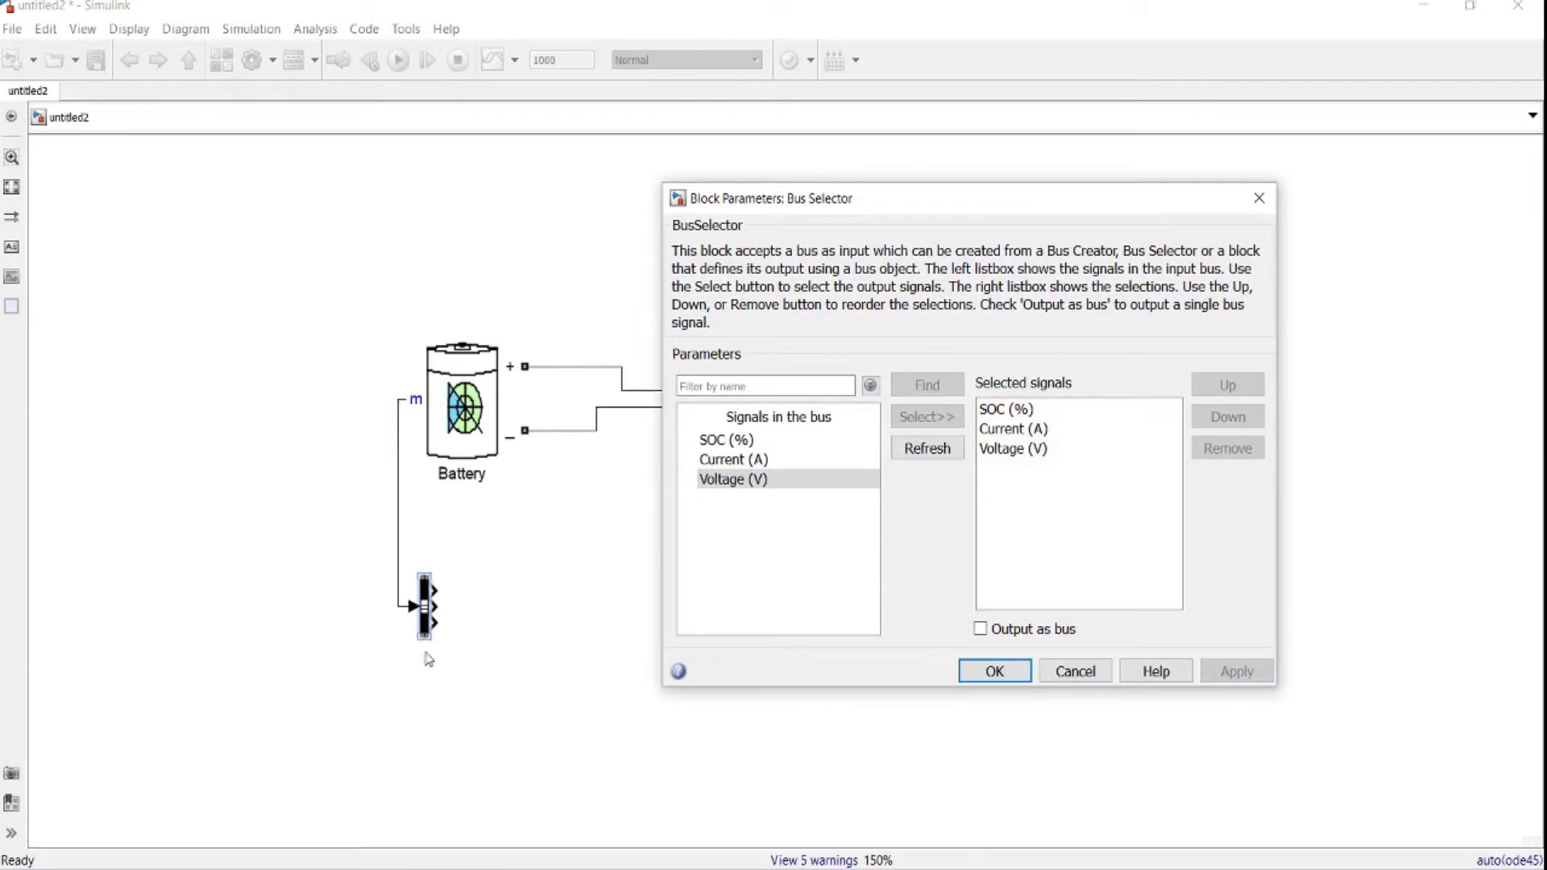
left_click(425, 604)
left_click(1005, 683)
left_click(528, 615)
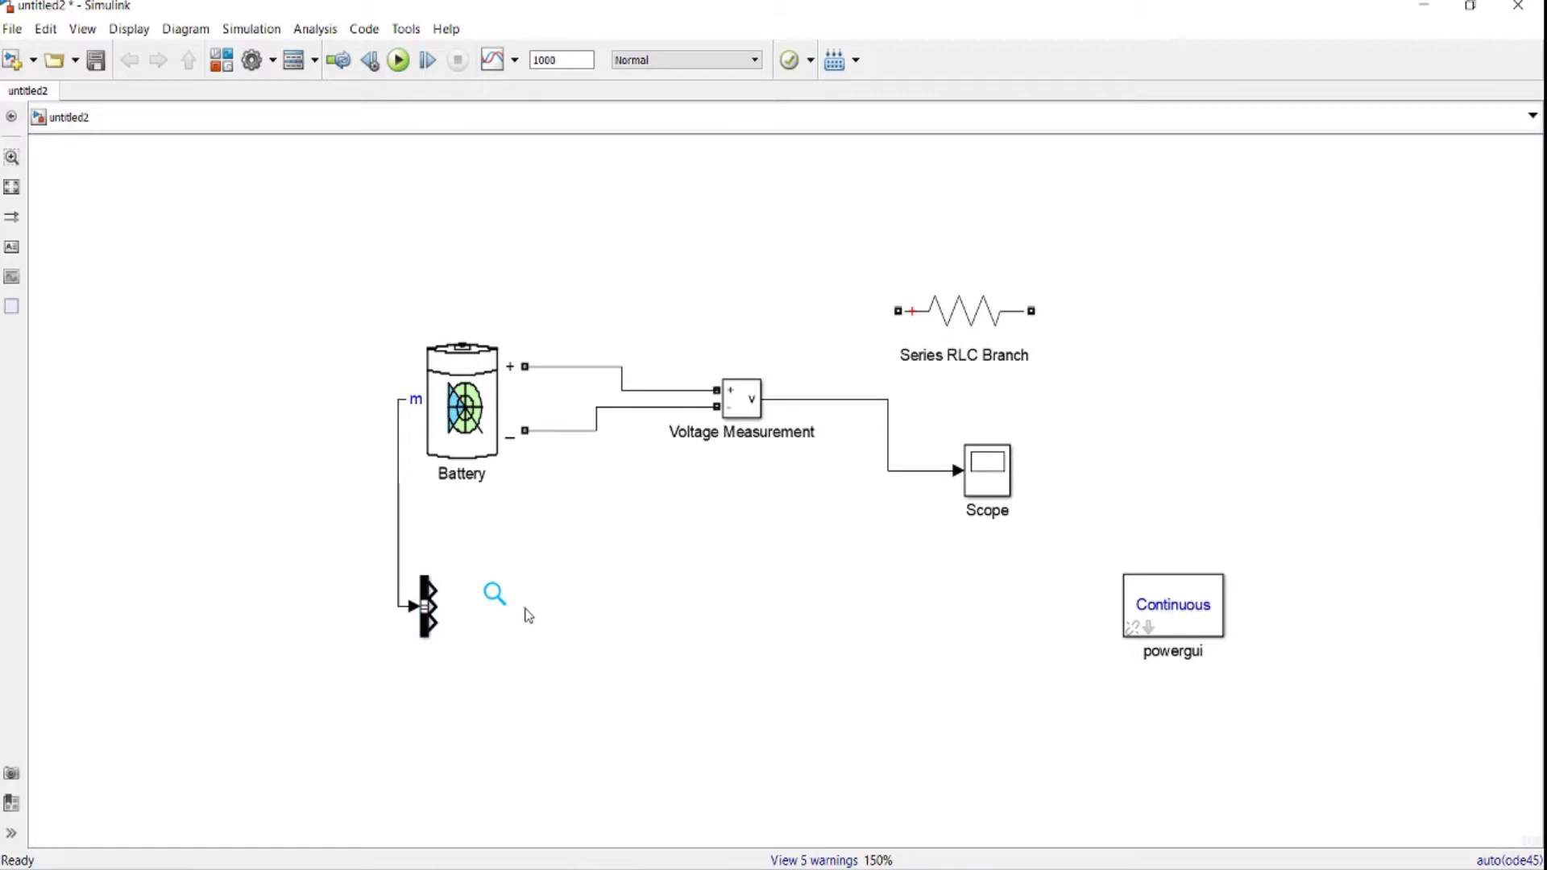
Quick-insert a Scope block (scop) and wire Scope1 to the Bus Selector's Voltage (V) output
type("scop")
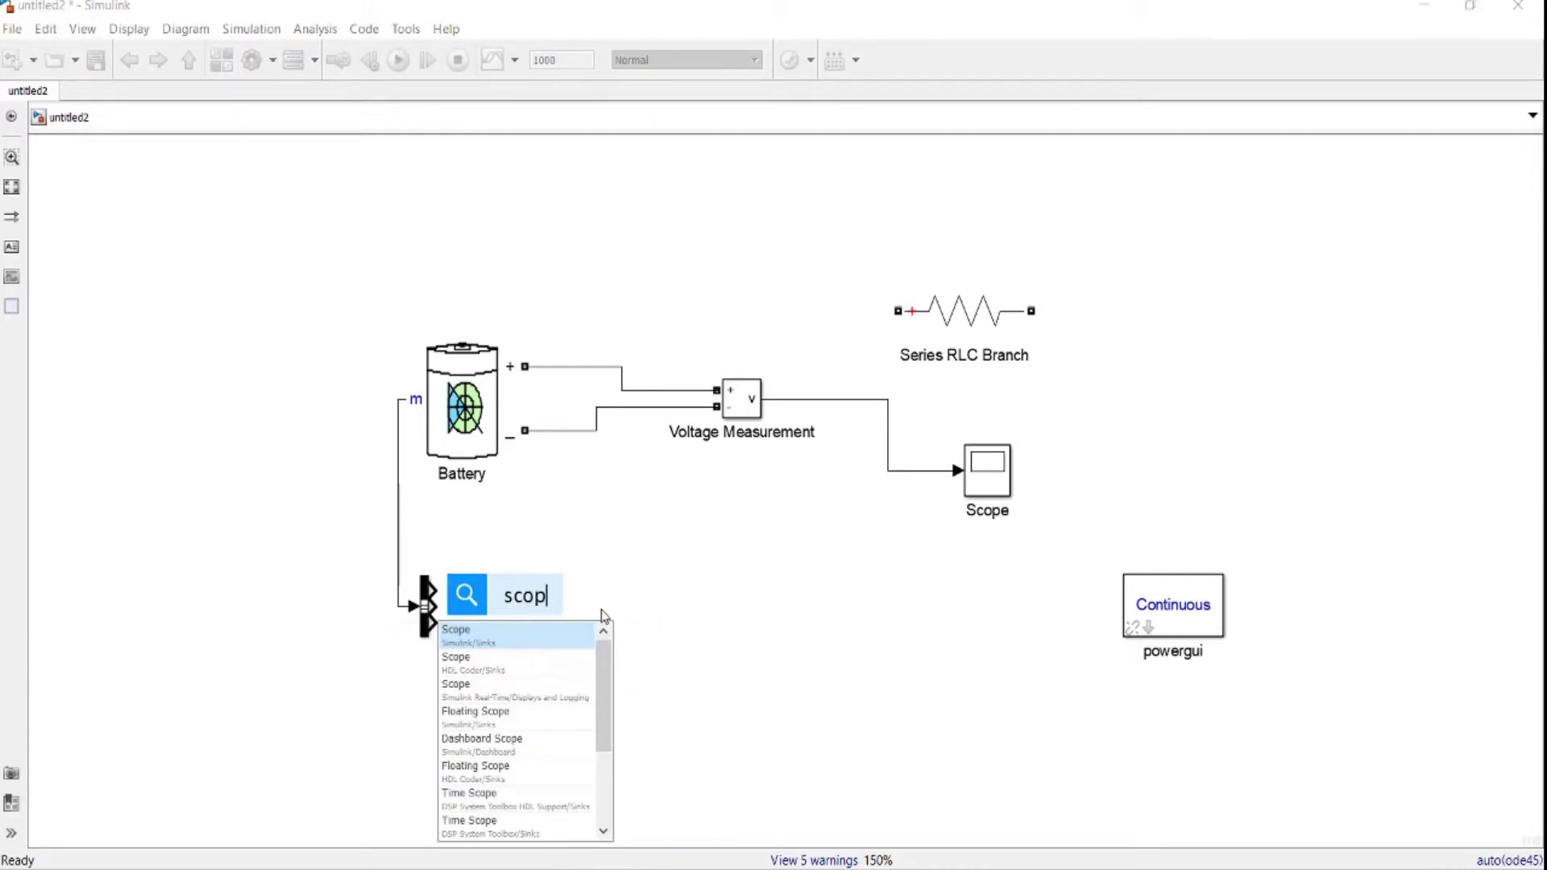
left_click(528, 640)
left_click_drag(528, 649, 606, 653)
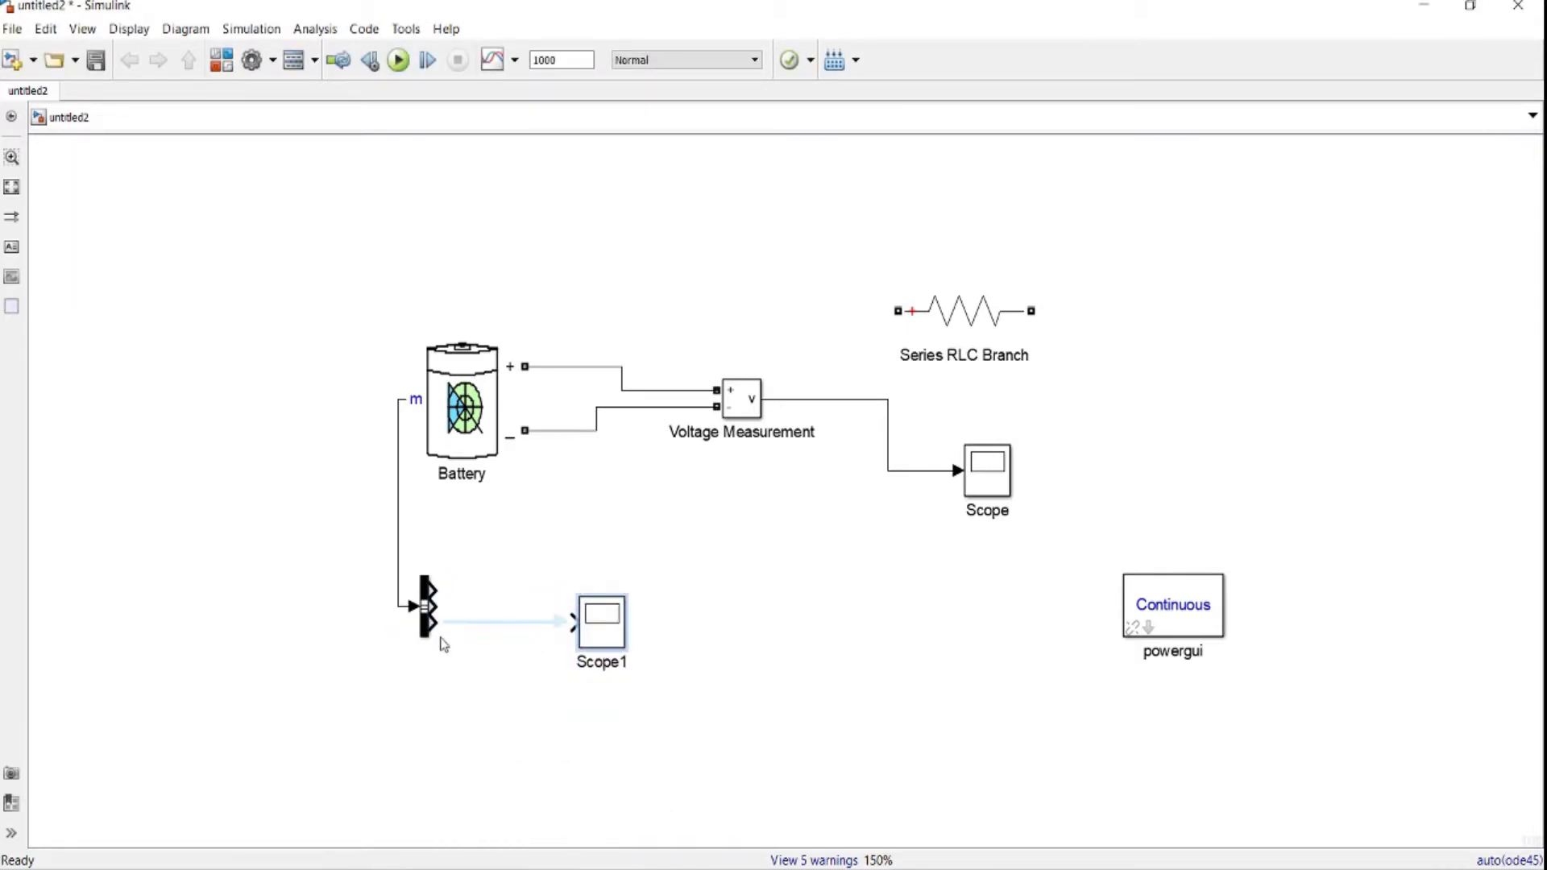
Run the simulation and compare Scope1's voltage trace with the original Scope, then close it
double_click(605, 637)
left_click(562, 215)
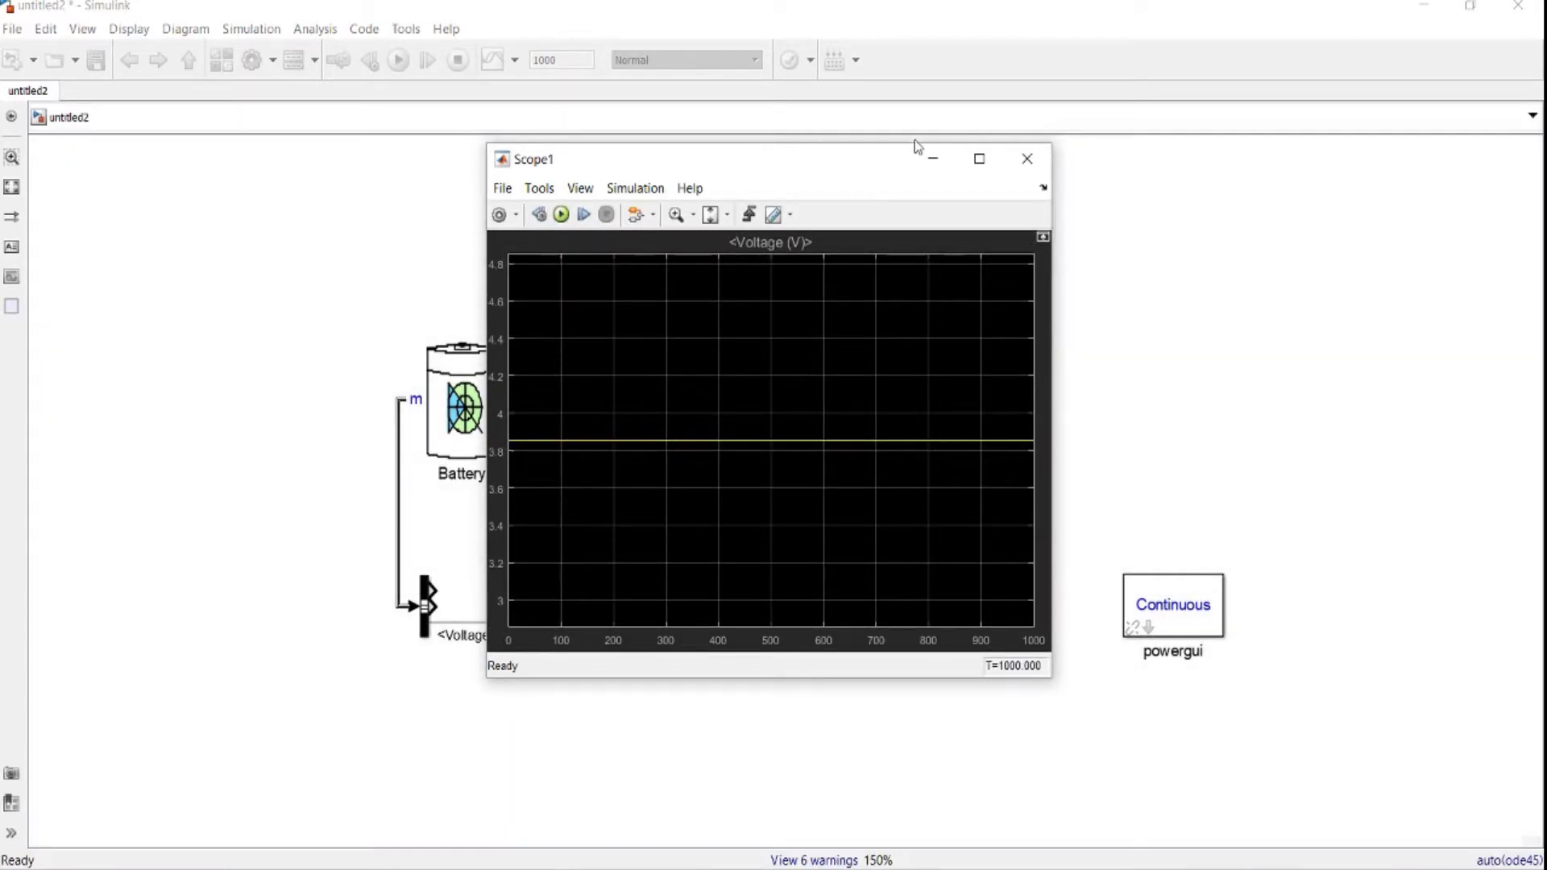
left_click_drag(917, 146, 608, 242)
left_click(1005, 469)
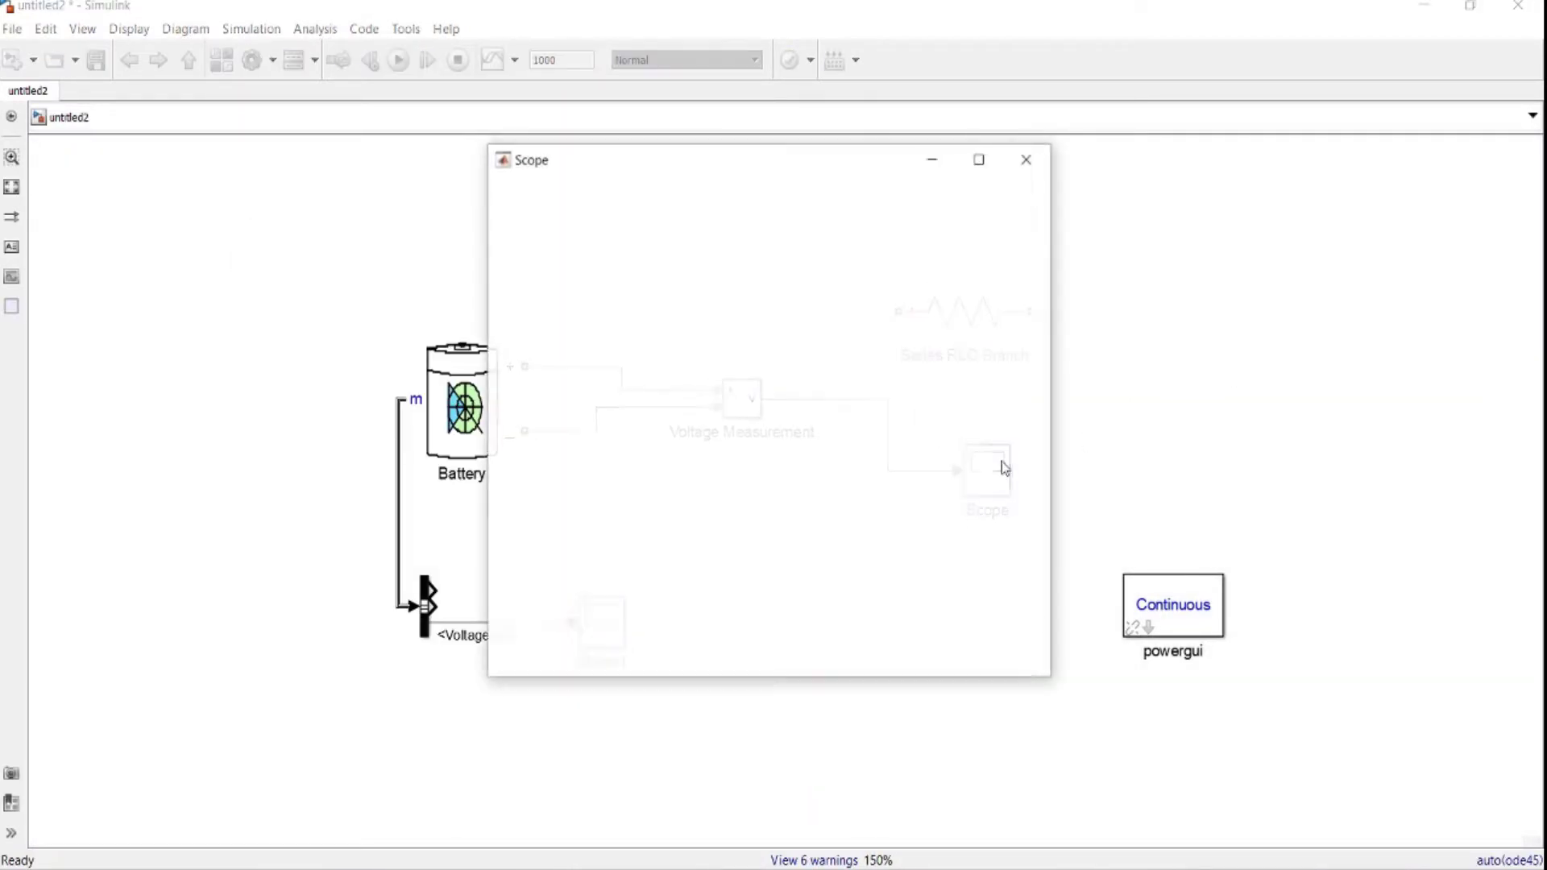
left_click_drag(819, 163, 944, 150)
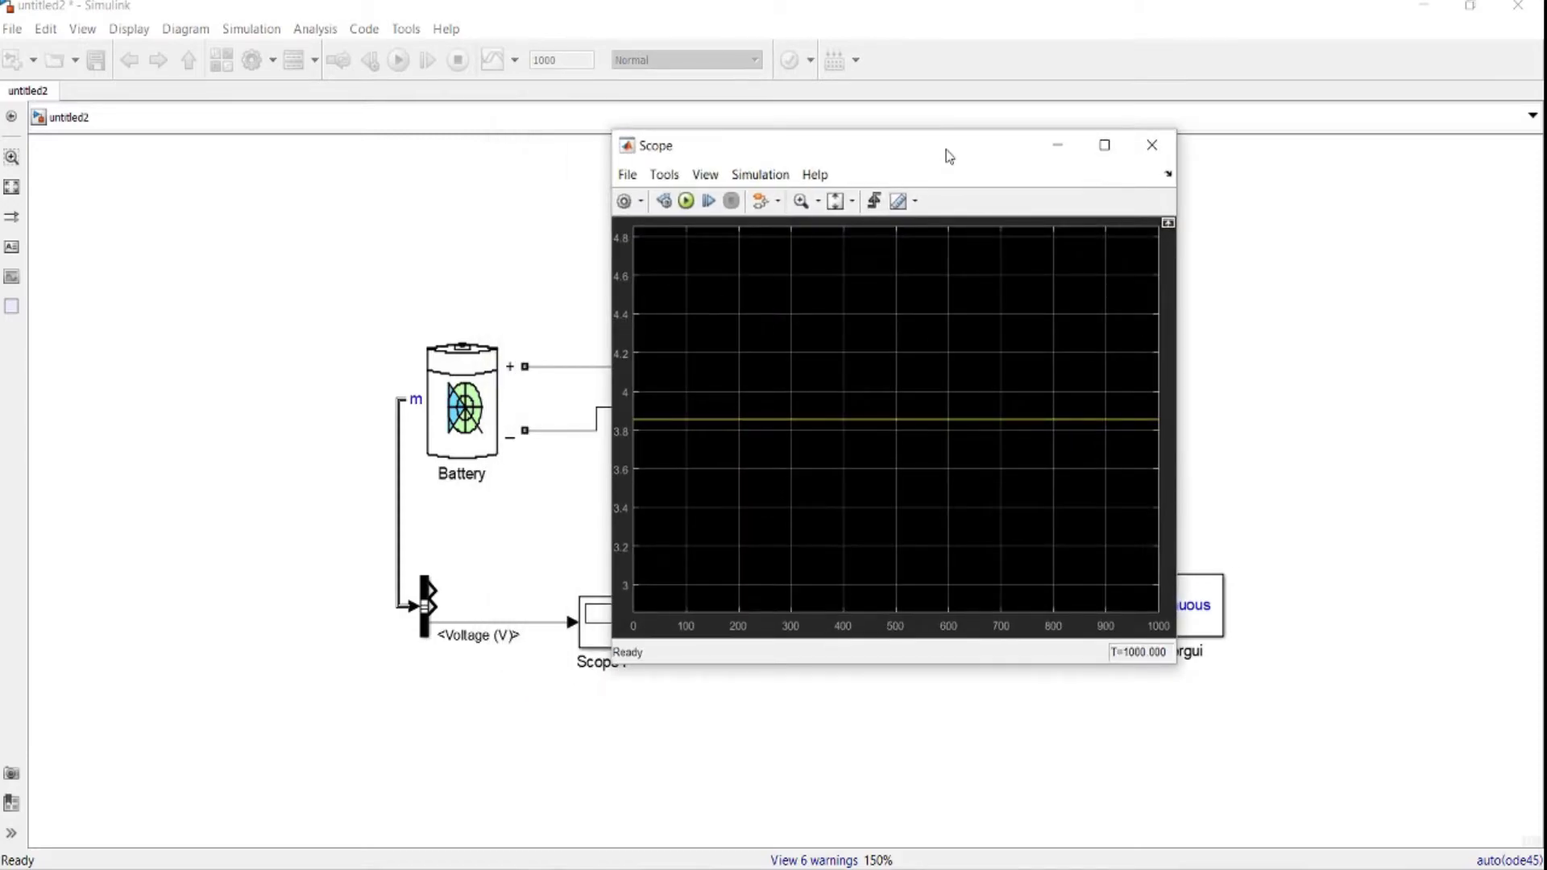
left_click(1150, 146)
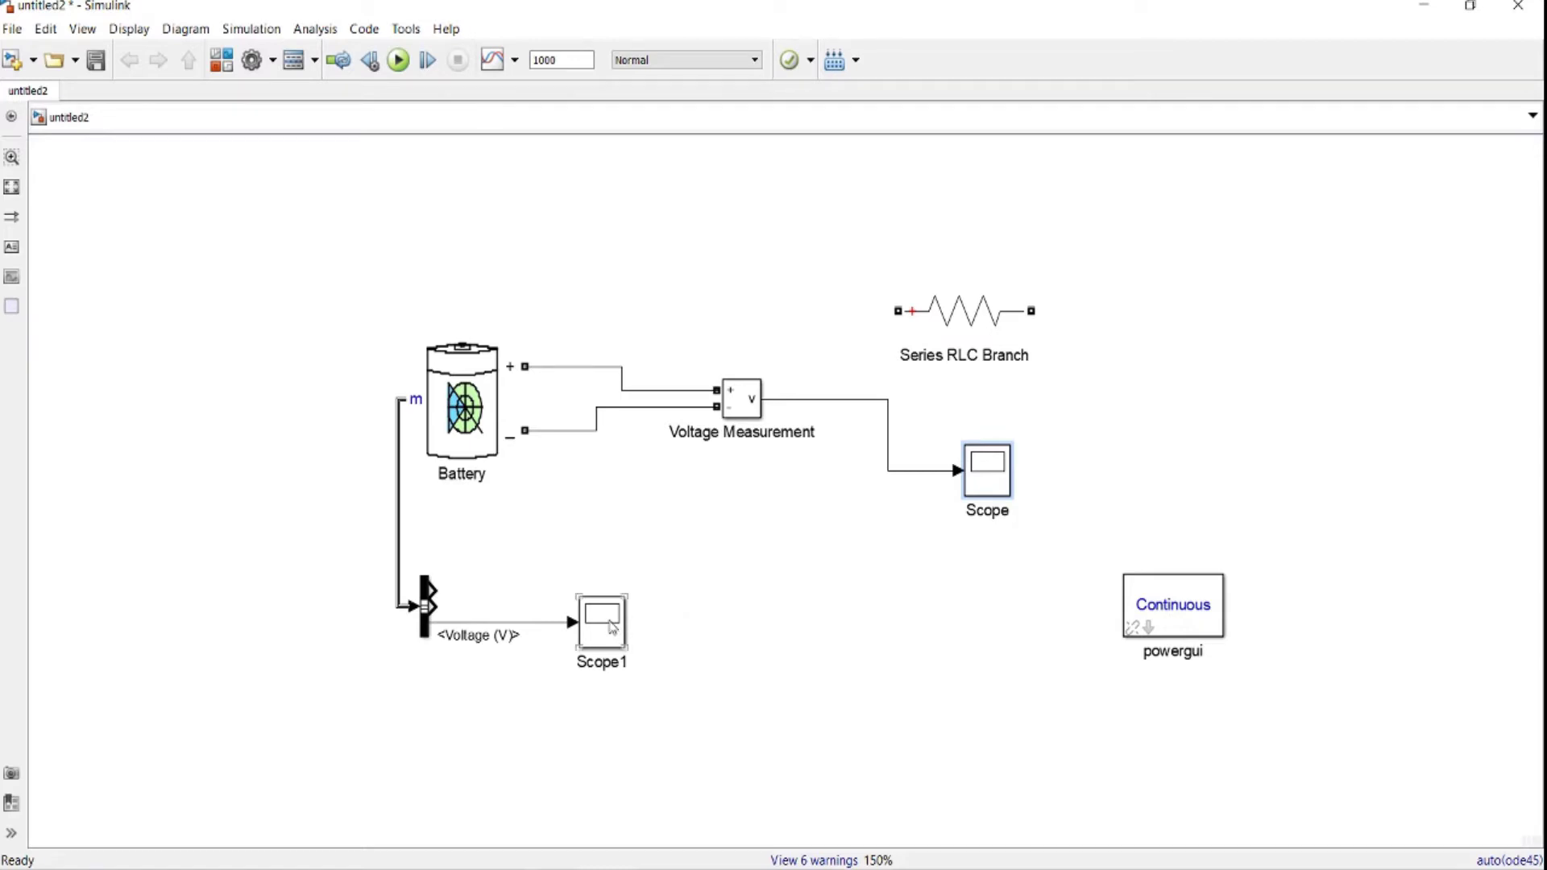
Rearrange Scope1, Scope and the Series RLC Branch, rotating the resistor vertical with Ctrl+R
left_click_drag(613, 633, 560, 686)
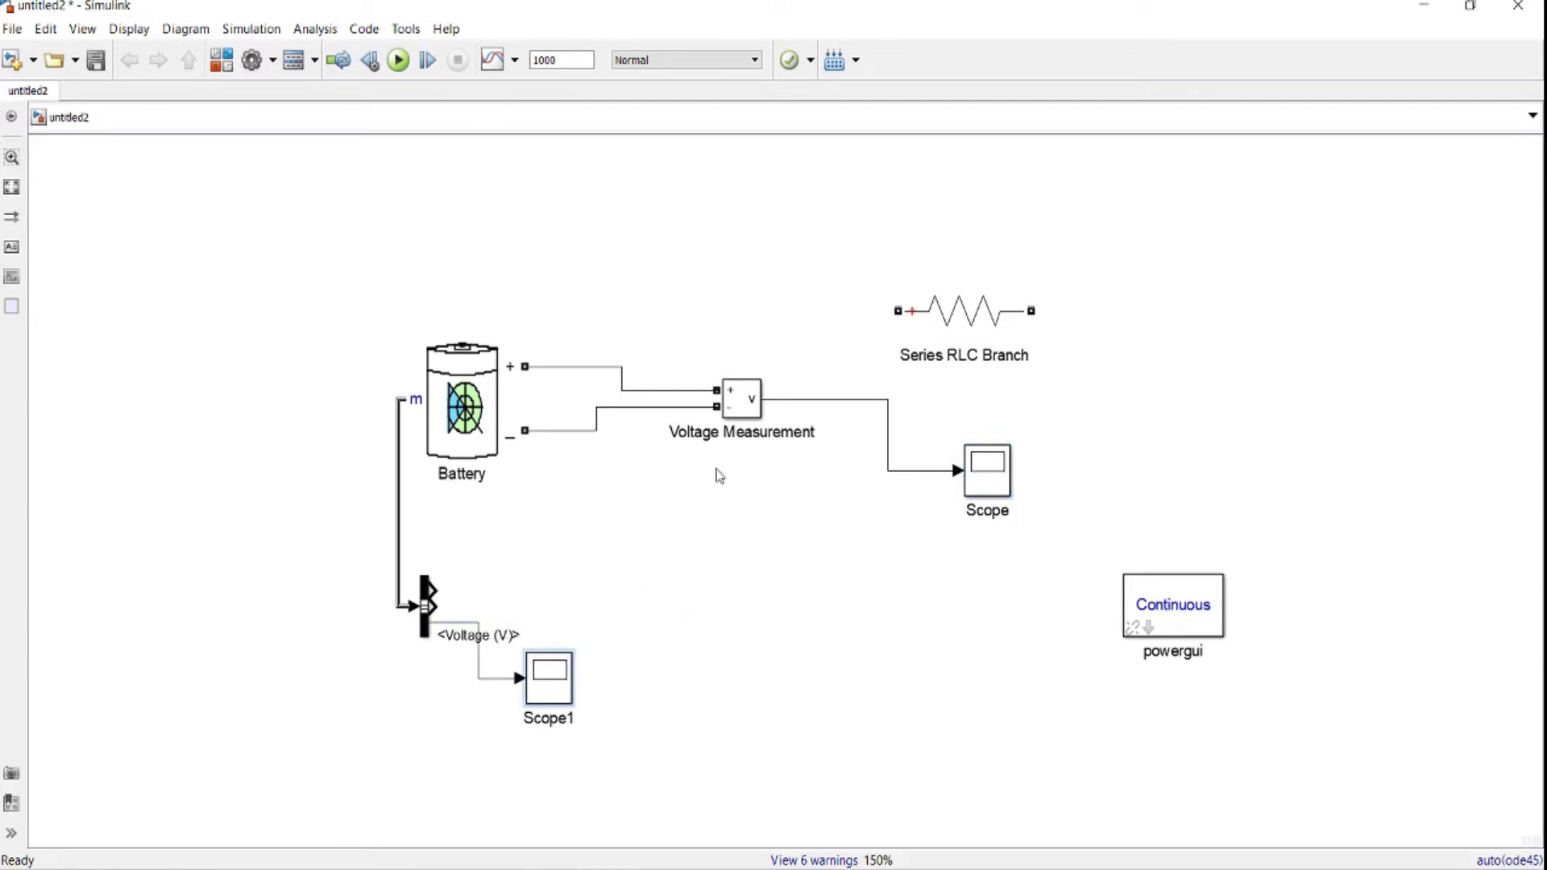
left_click_drag(994, 466, 1131, 400)
left_click_drag(965, 315, 715, 543)
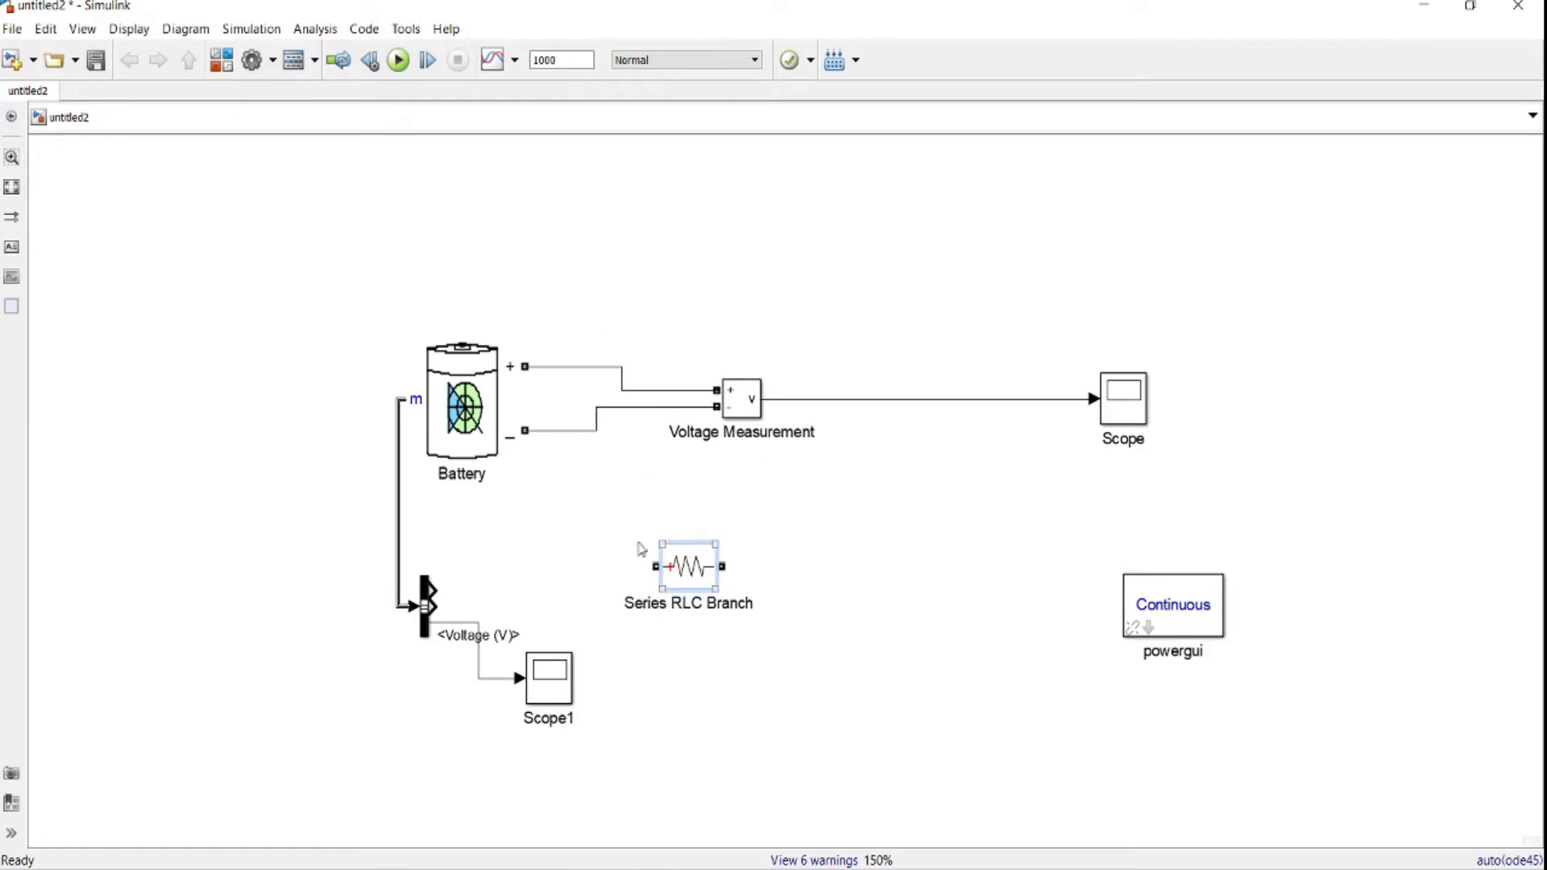
right_click(690, 585)
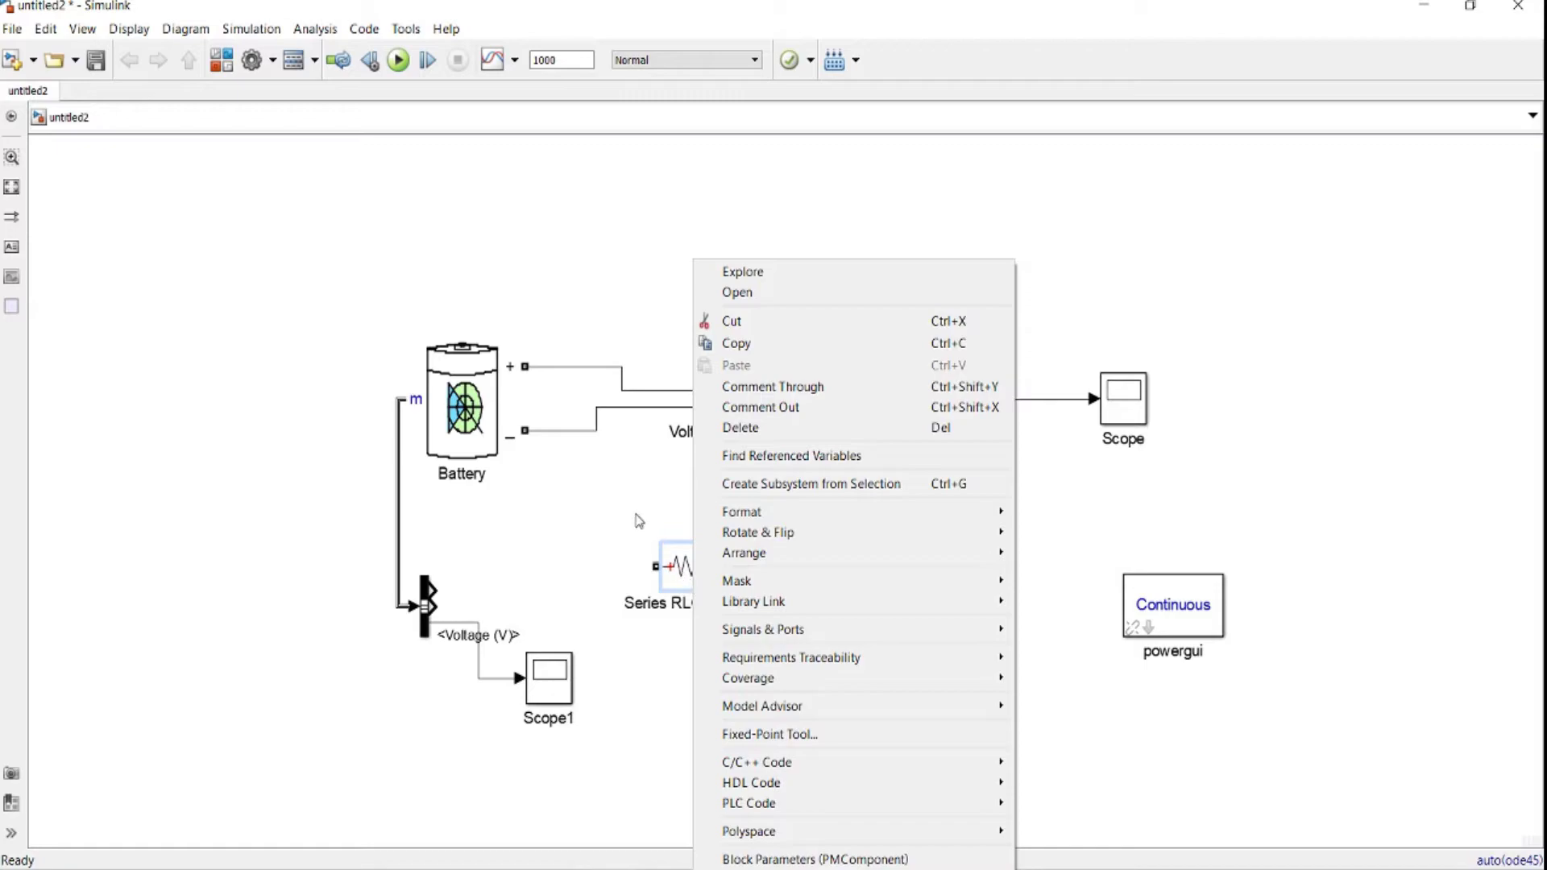
left_click(632, 518)
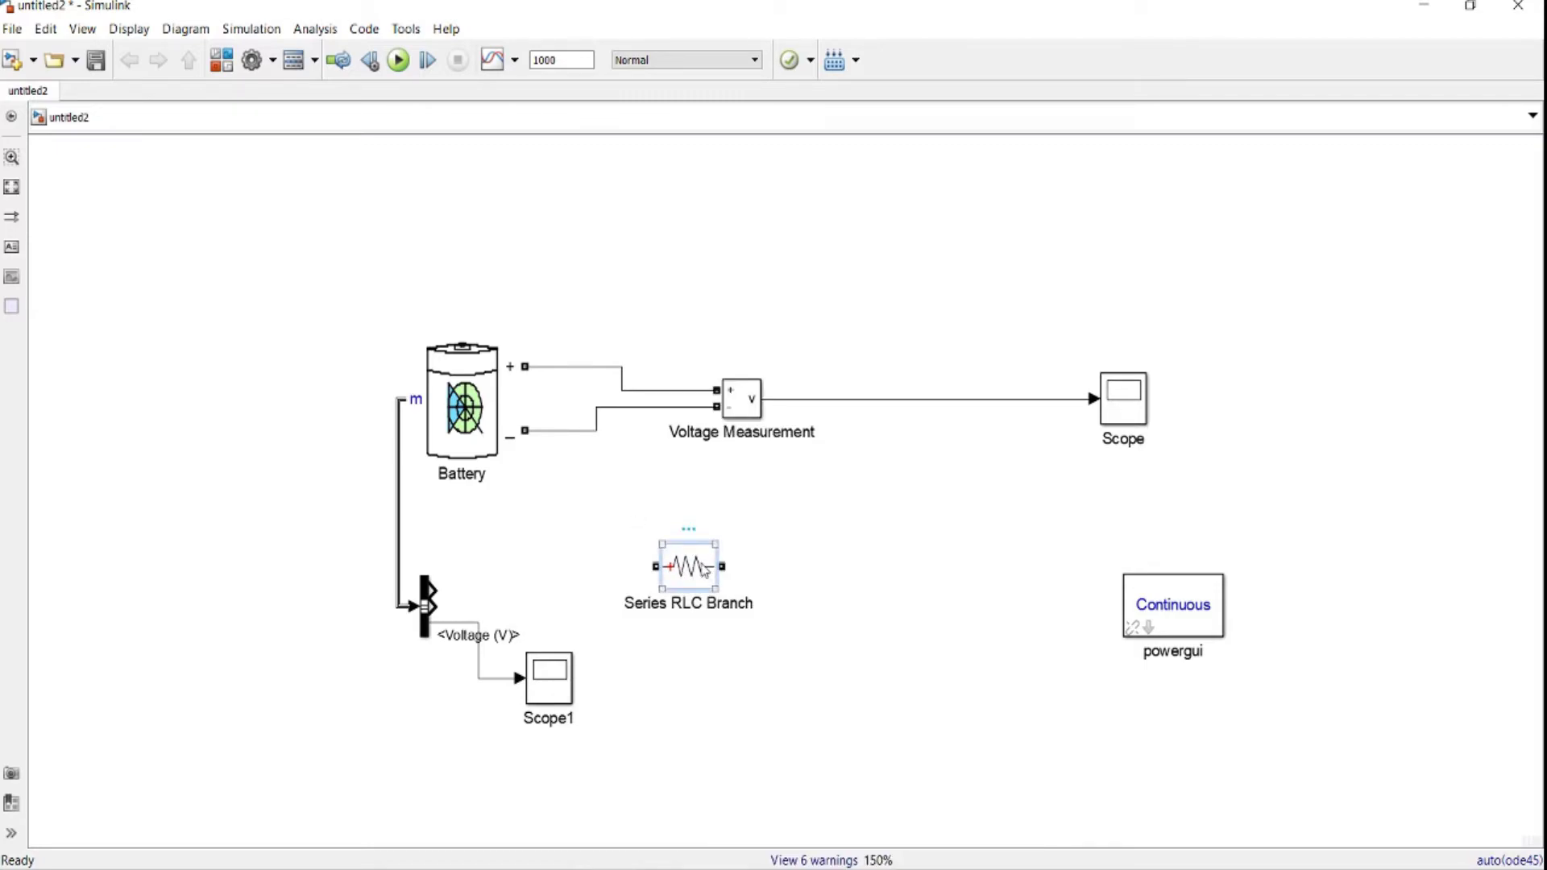
key("ctrl+r")
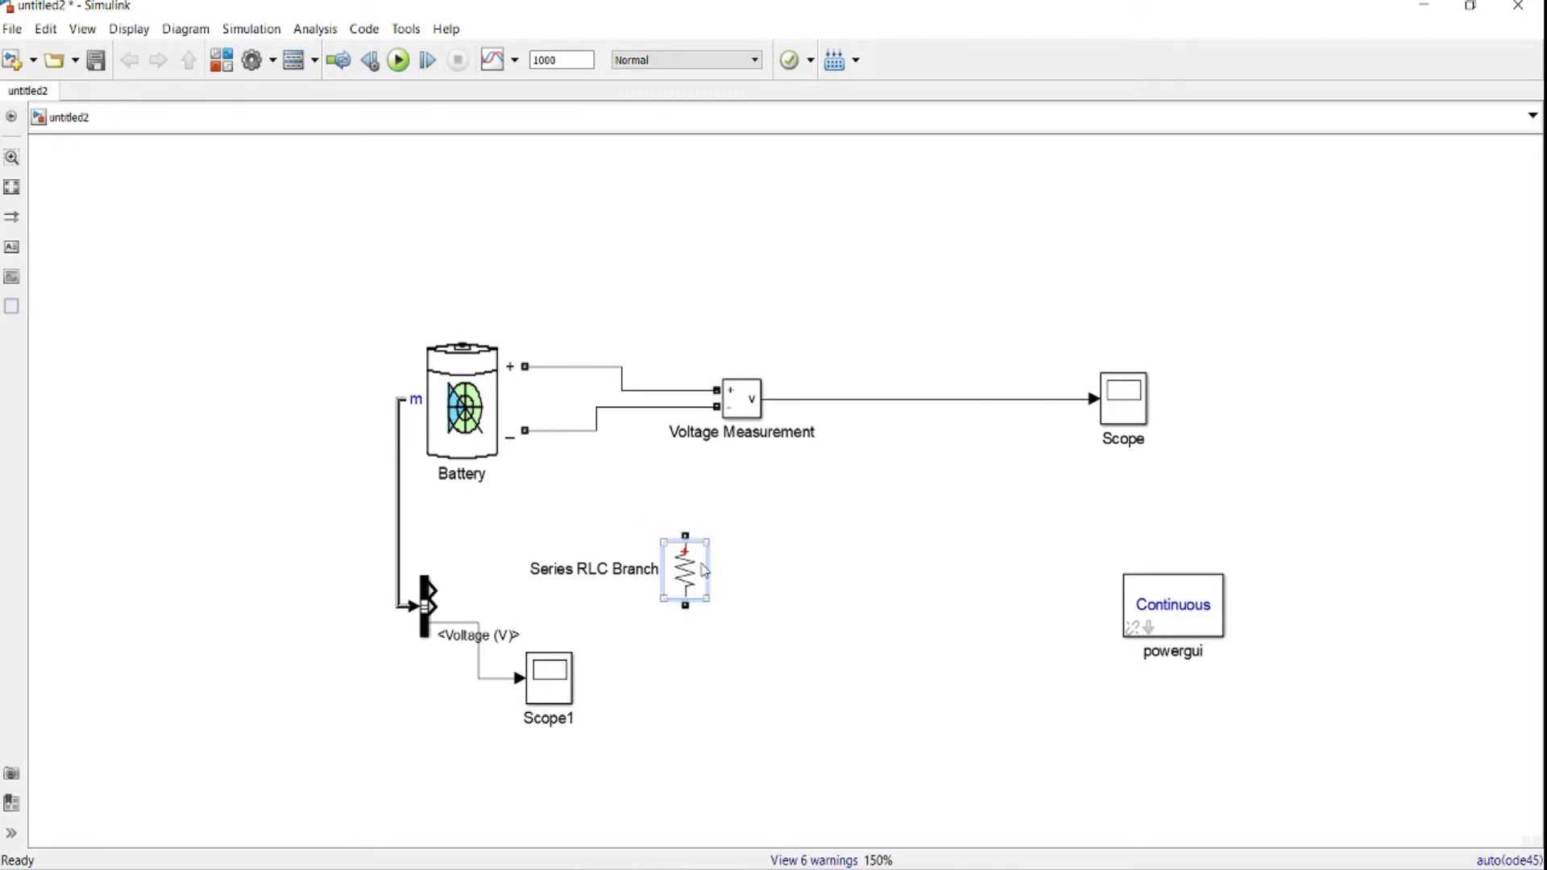
Reroute the battery plus and minus wires and place the Series RLC Branch across them
left_click_drag(597, 418, 659, 442)
left_click_drag(636, 391, 664, 339)
left_click_drag(737, 406, 797, 407)
left_click_drag(687, 589, 626, 423)
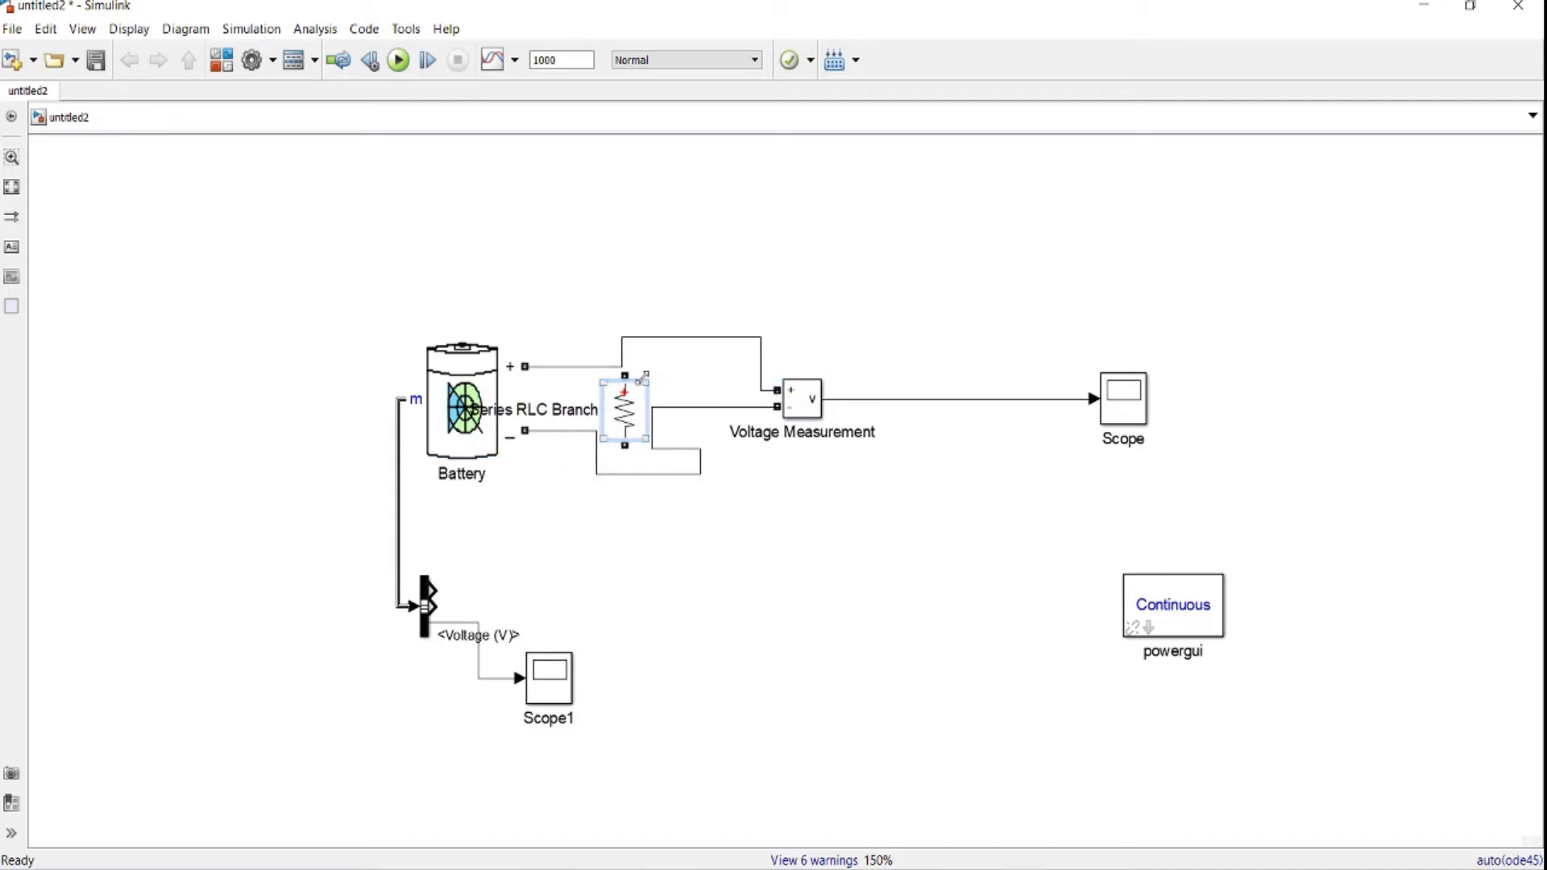
scroll(596, 407, "up", 2)
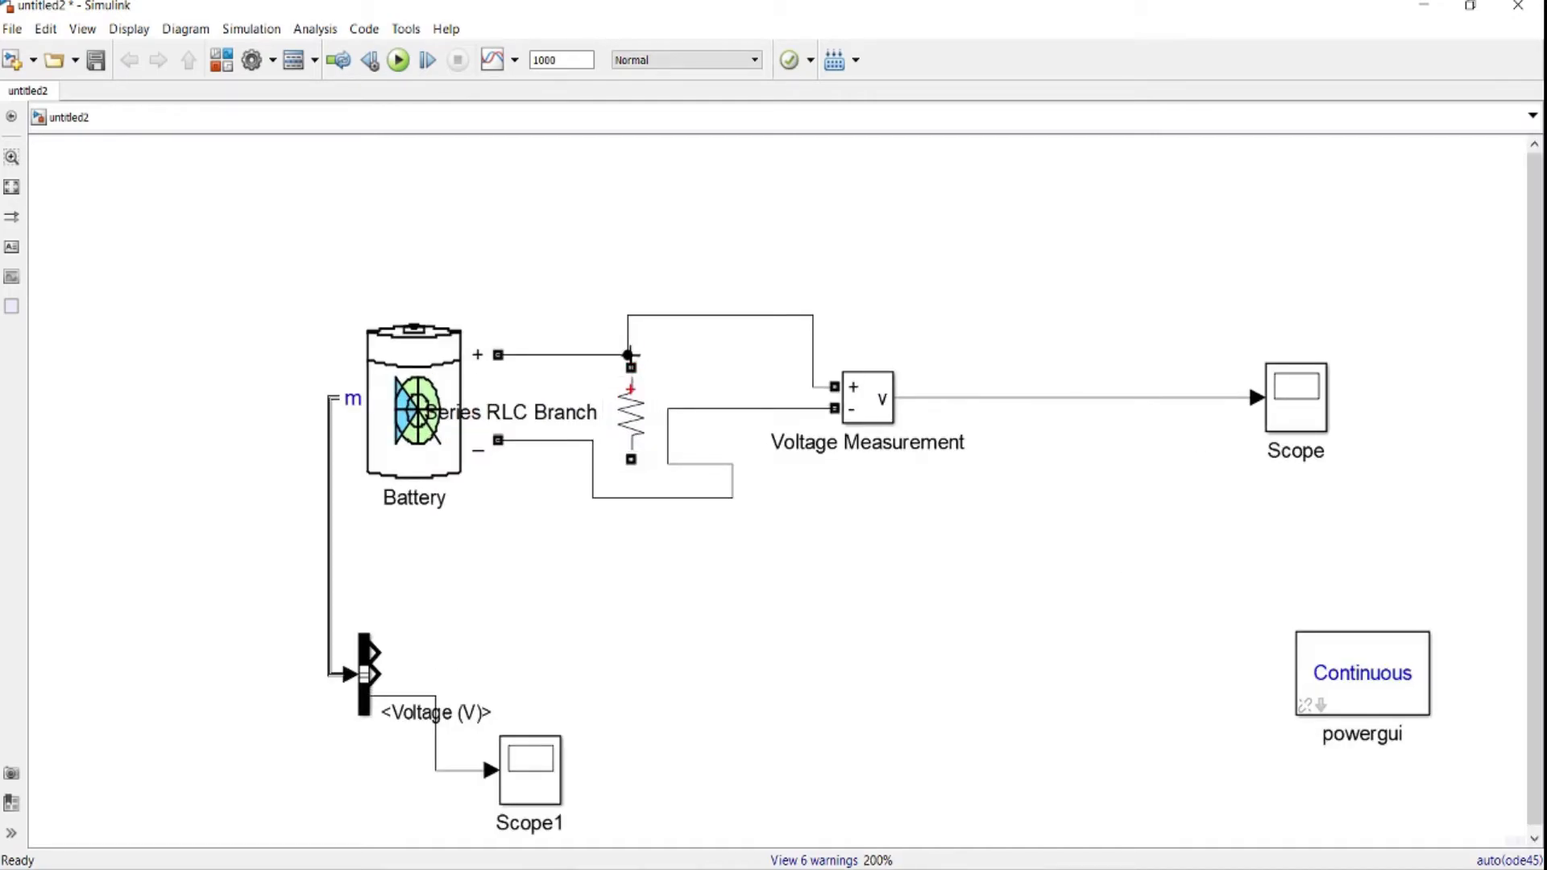
Connect the resistor's terminals to battery minus, battery plus and Voltage Measurement, undoing the last wire change
left_click_drag(628, 459, 657, 475)
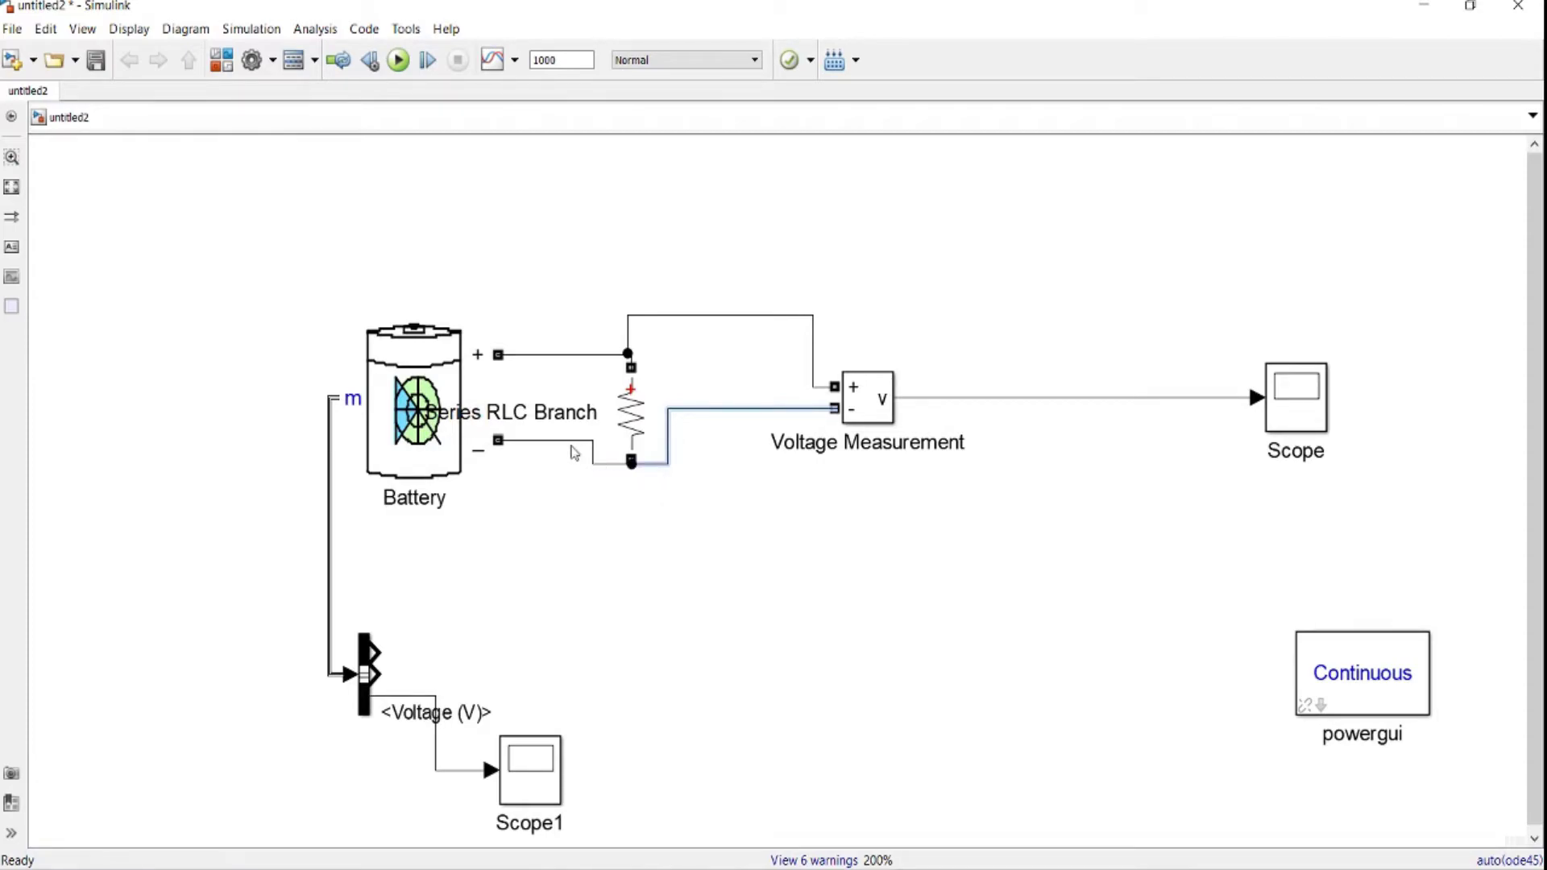
left_click_drag(575, 443, 573, 474)
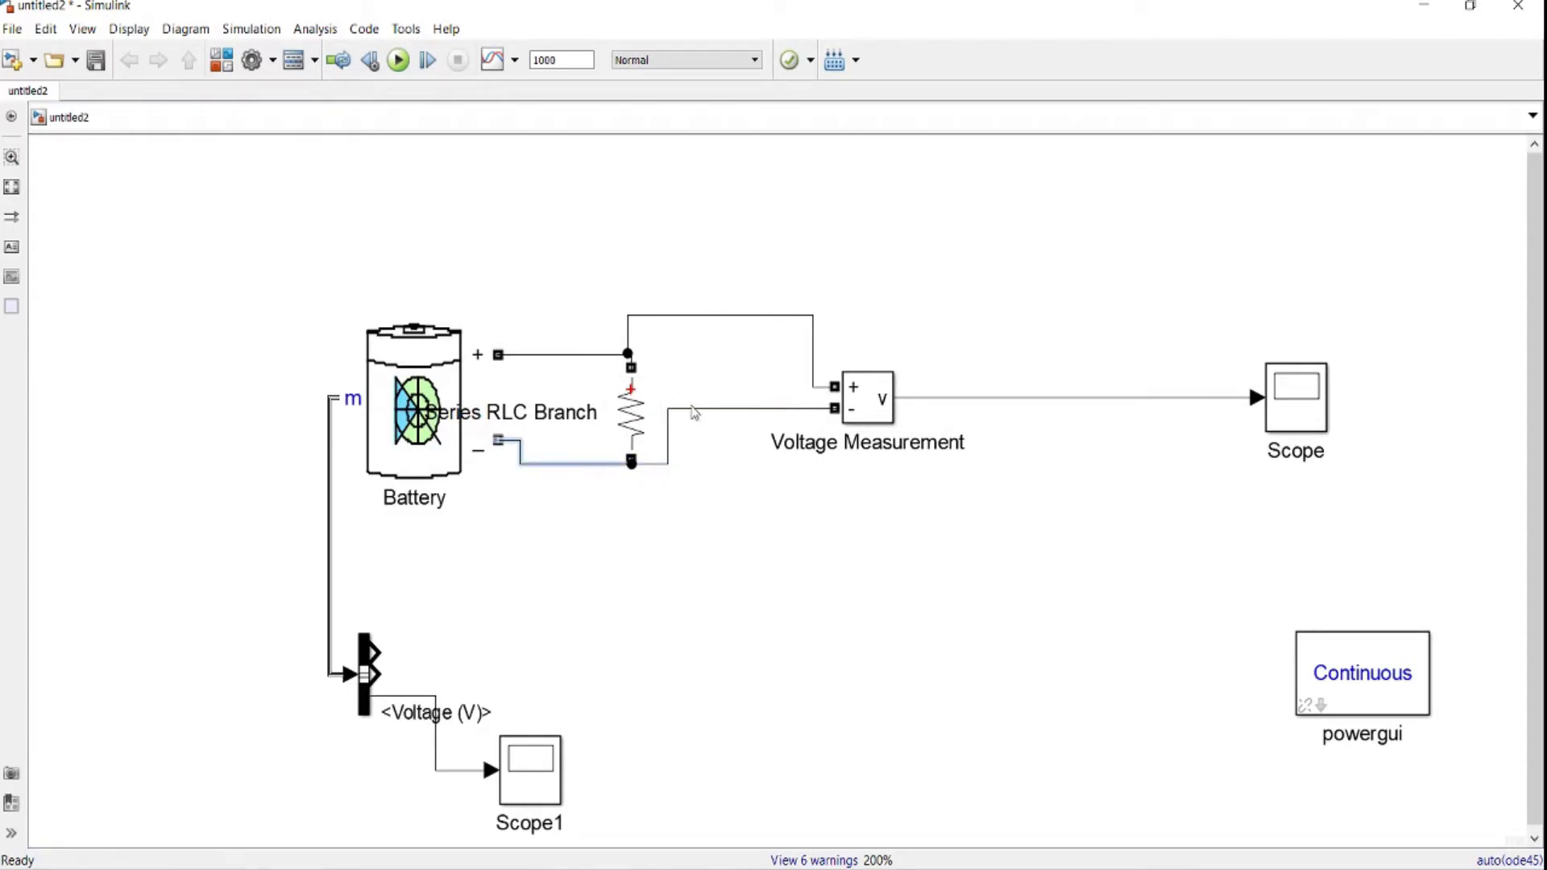
left_click_drag(775, 409, 771, 452)
left_click_drag(648, 435, 700, 423)
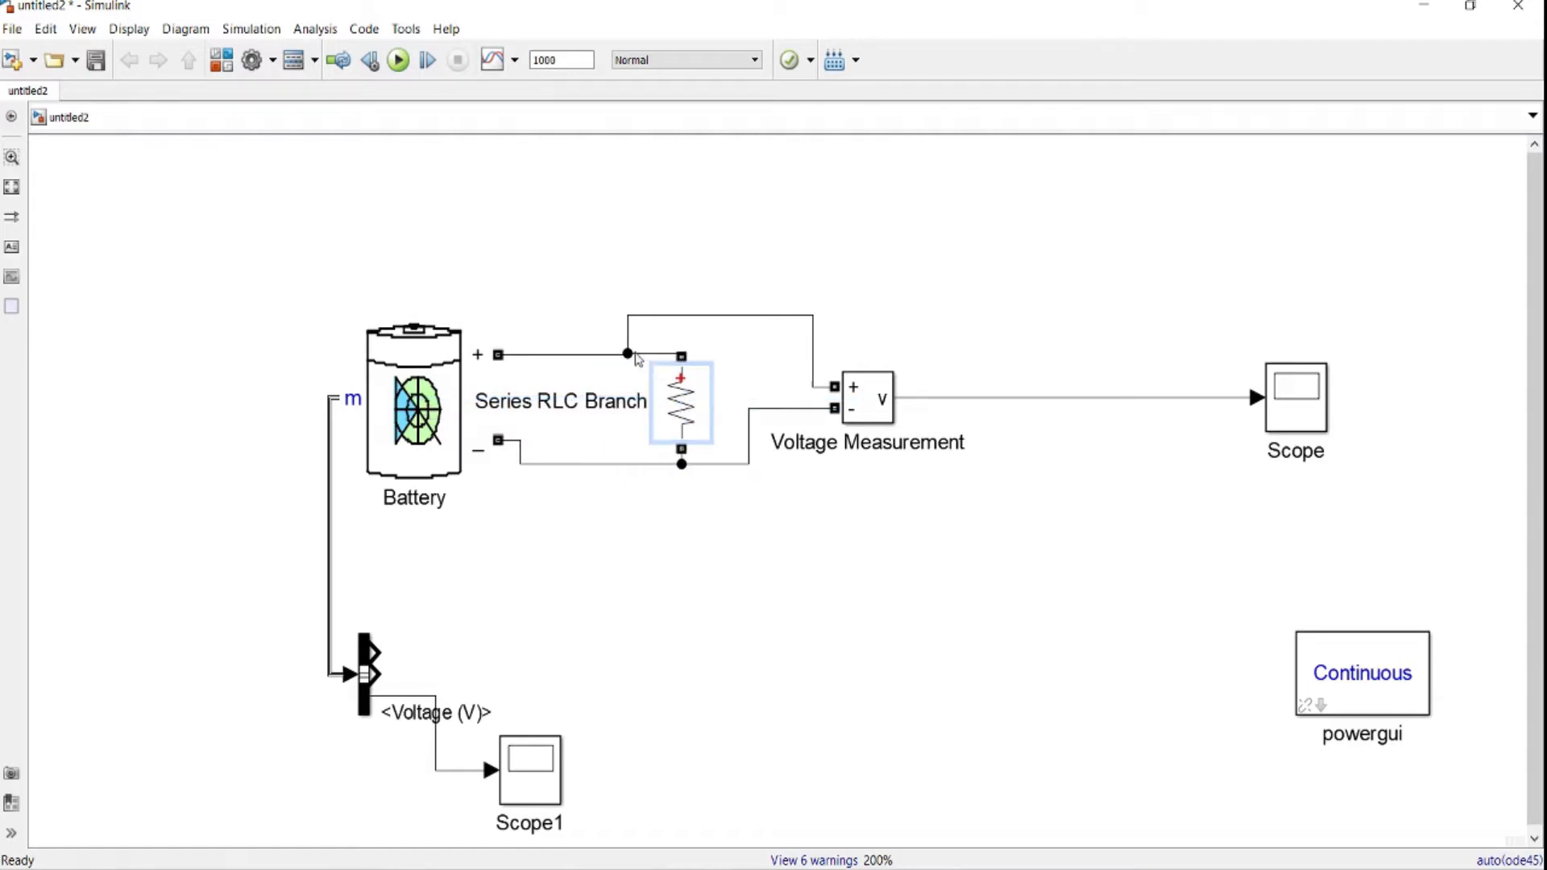
left_click_drag(627, 333, 691, 347)
left_click(667, 269)
key("ctrl+z")
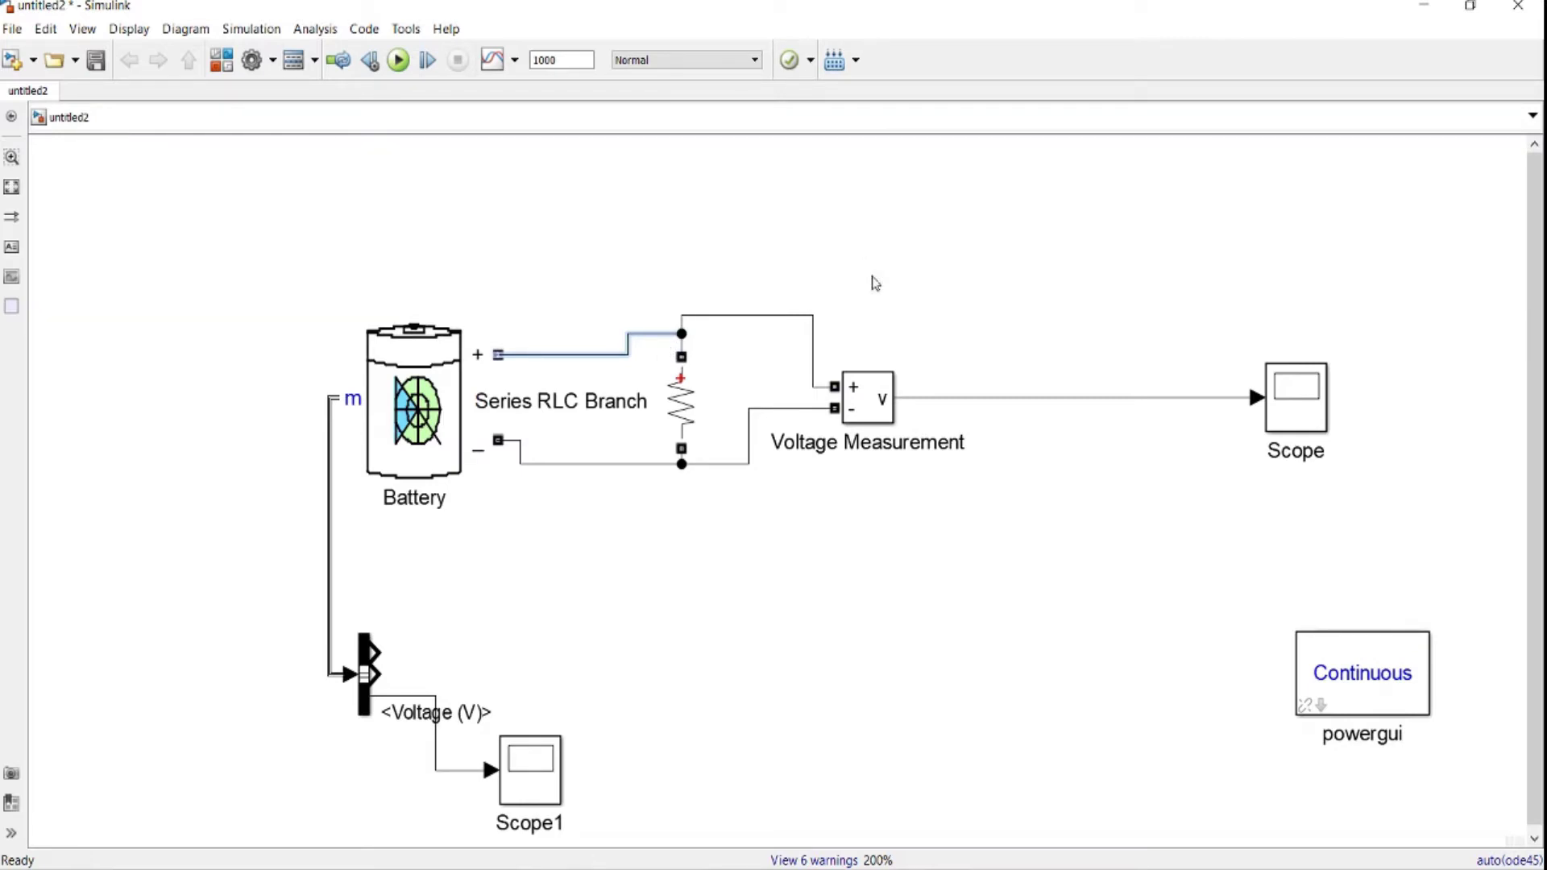
Run the loaded-battery simulation in the Scope, rescale the axis, and stop it near T=0.457
left_click(1291, 415)
double_click(1289, 411)
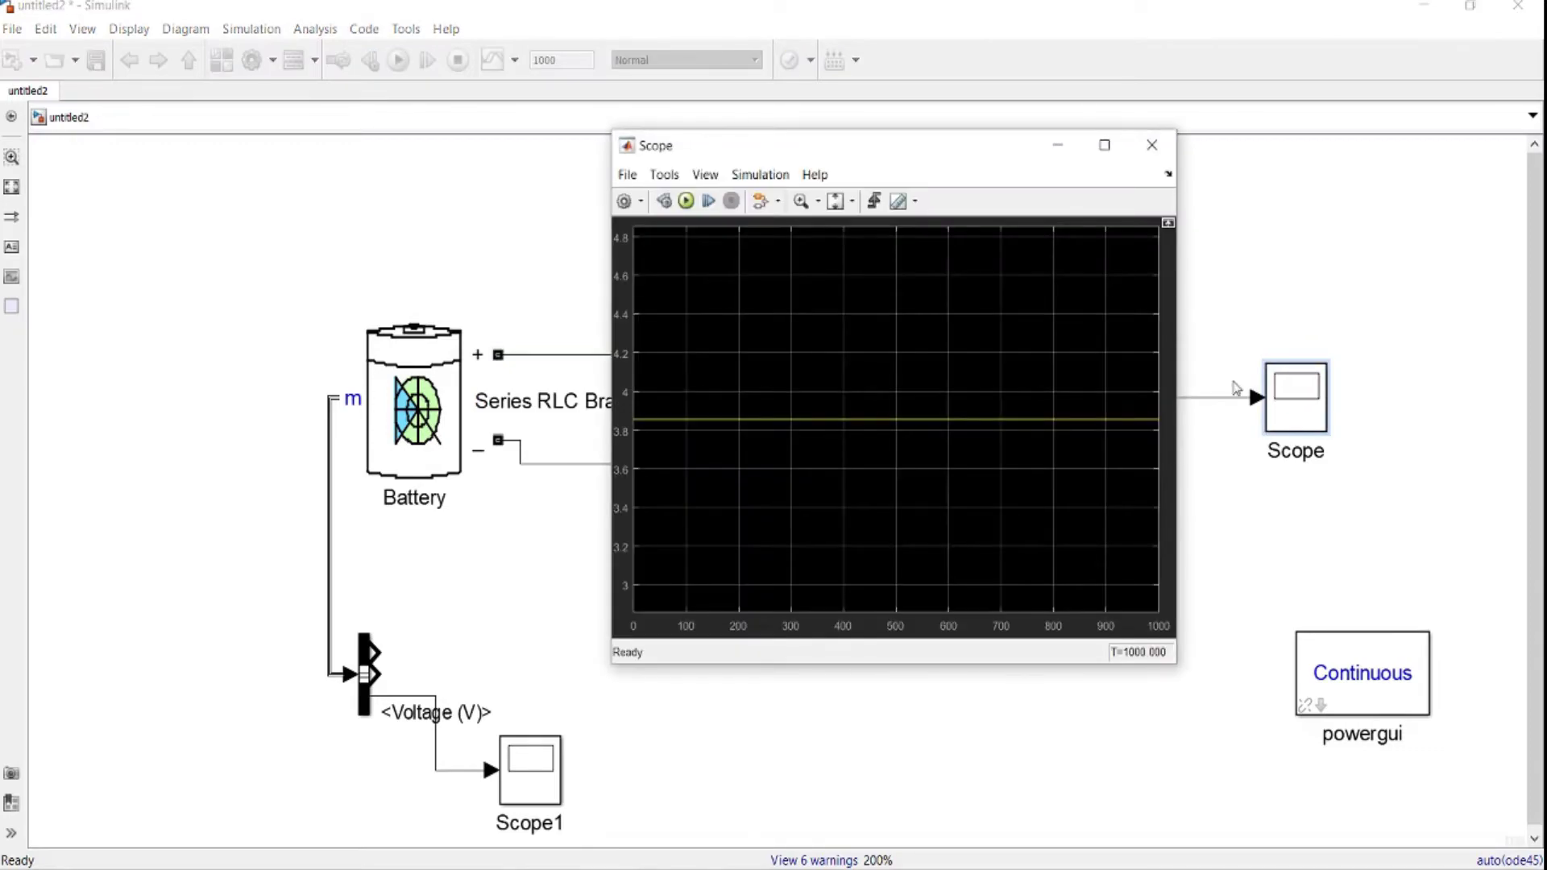
left_click(687, 201)
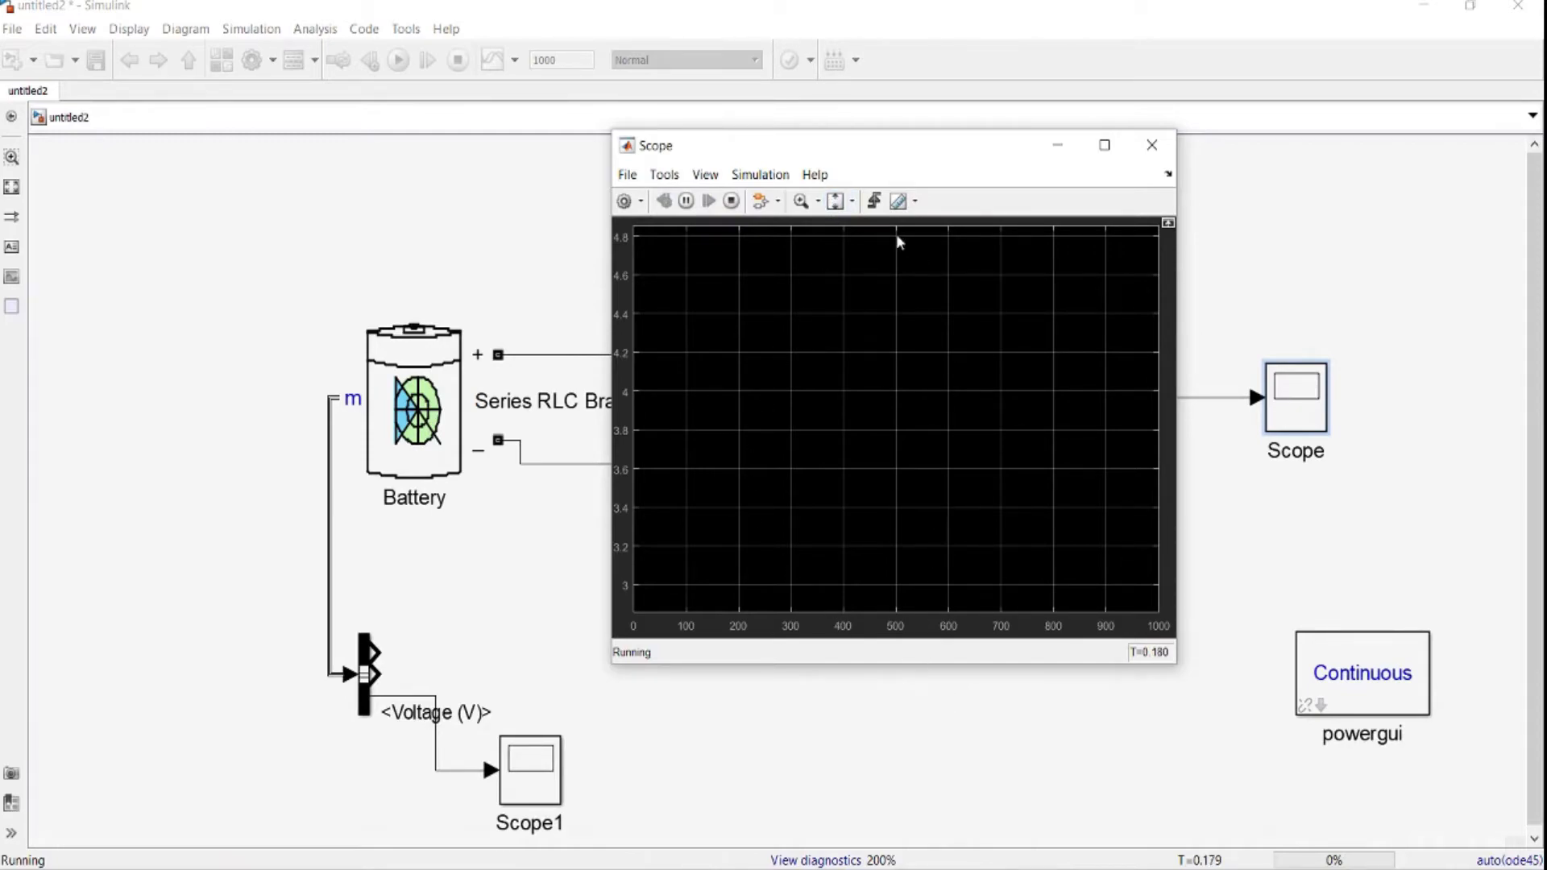
left_click(836, 203)
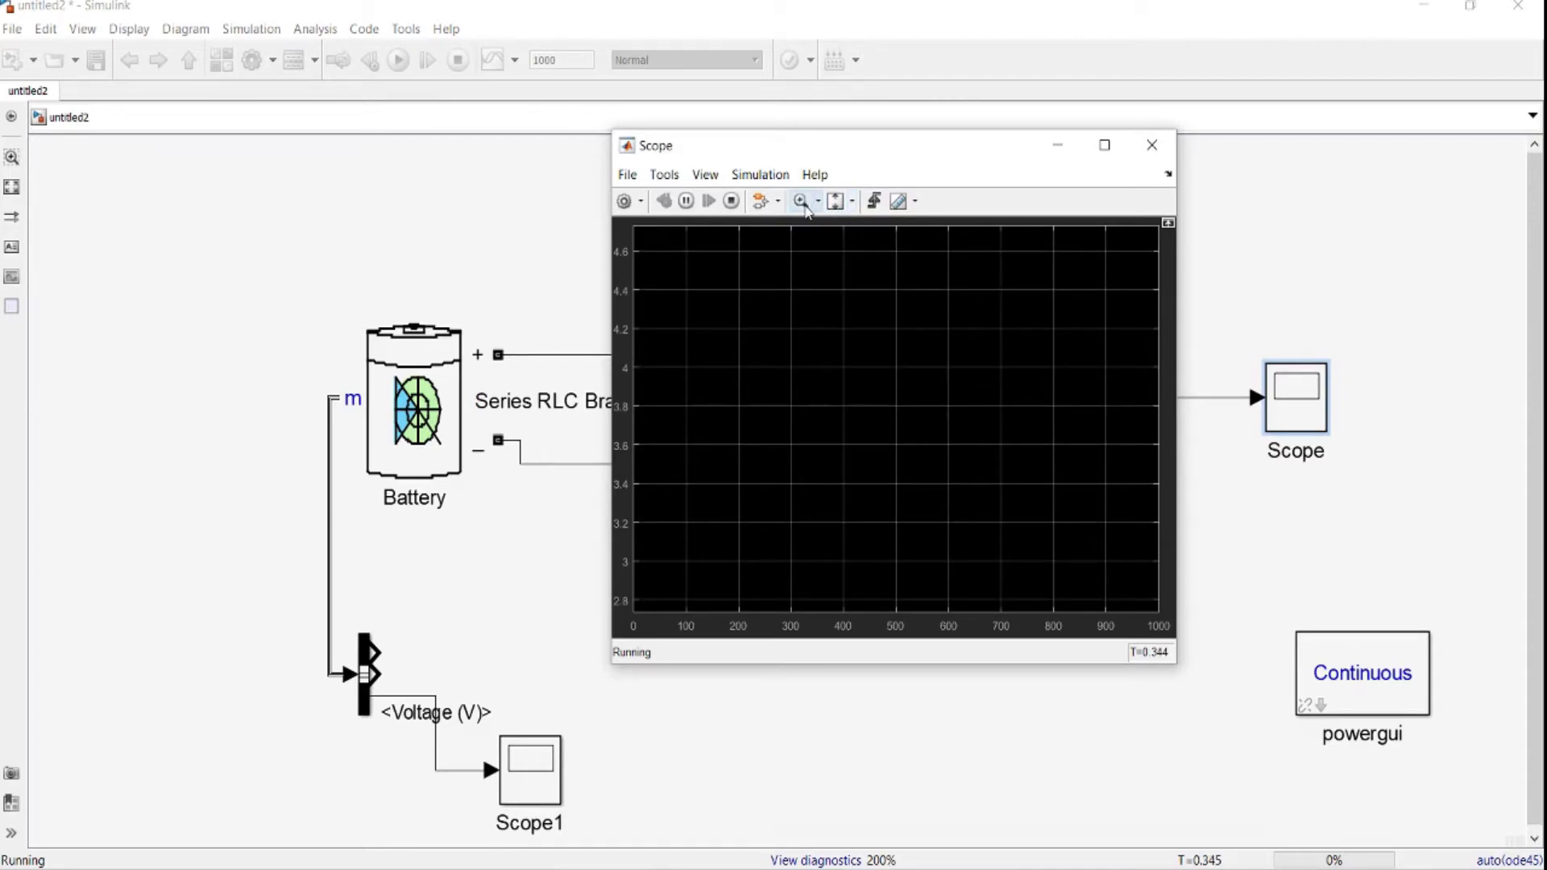
left_click(731, 205)
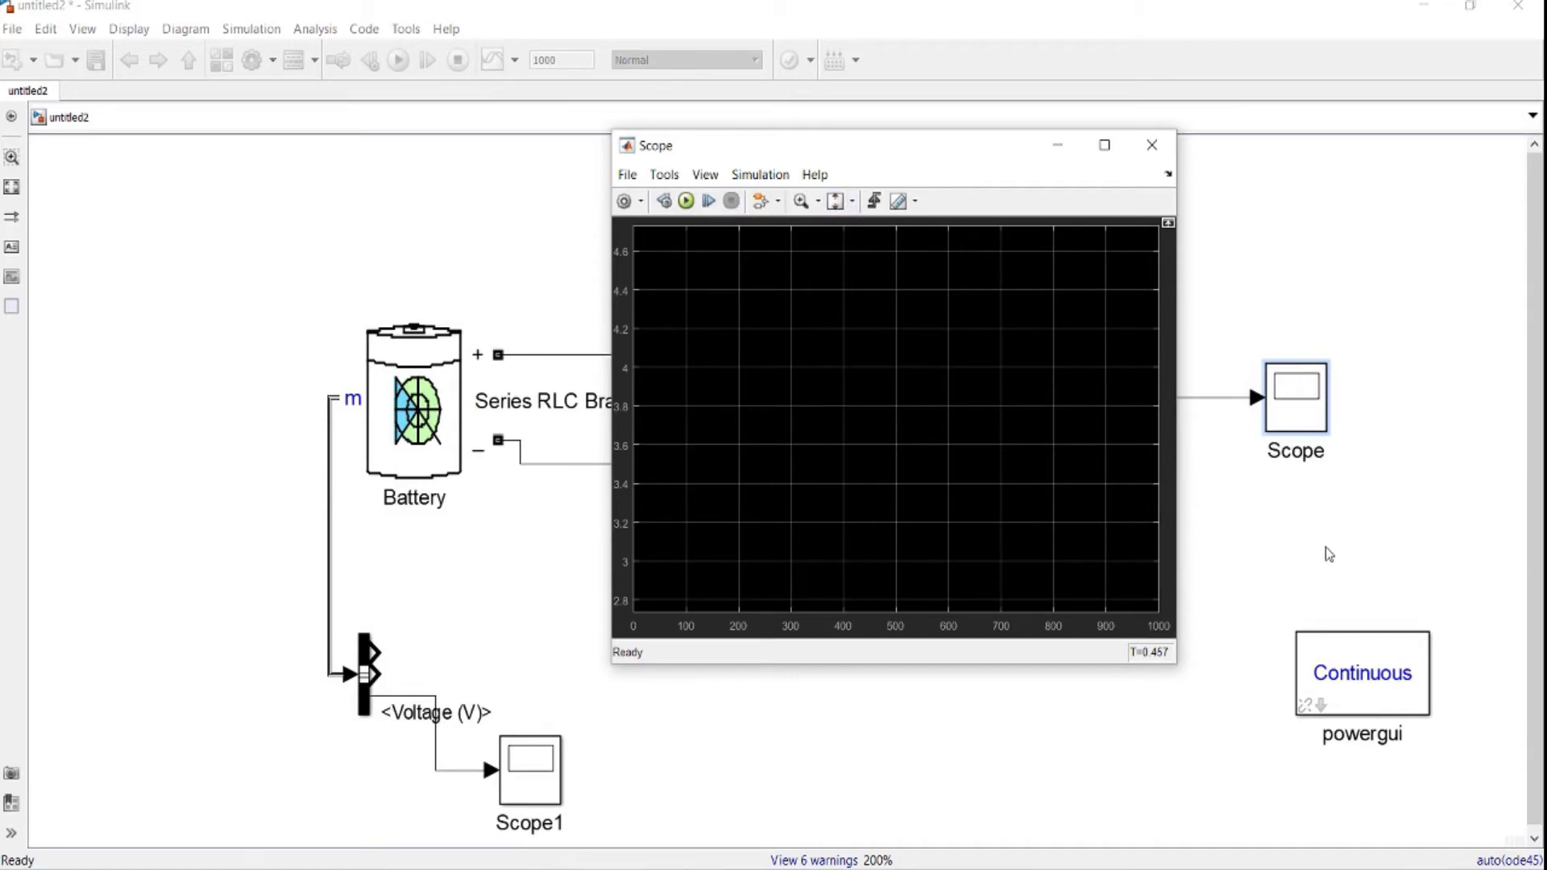
left_click(1350, 685)
Switch powergui to Discrete, replace the 50e-6 sample time with 1, and reopen the Scope
double_click(1369, 704)
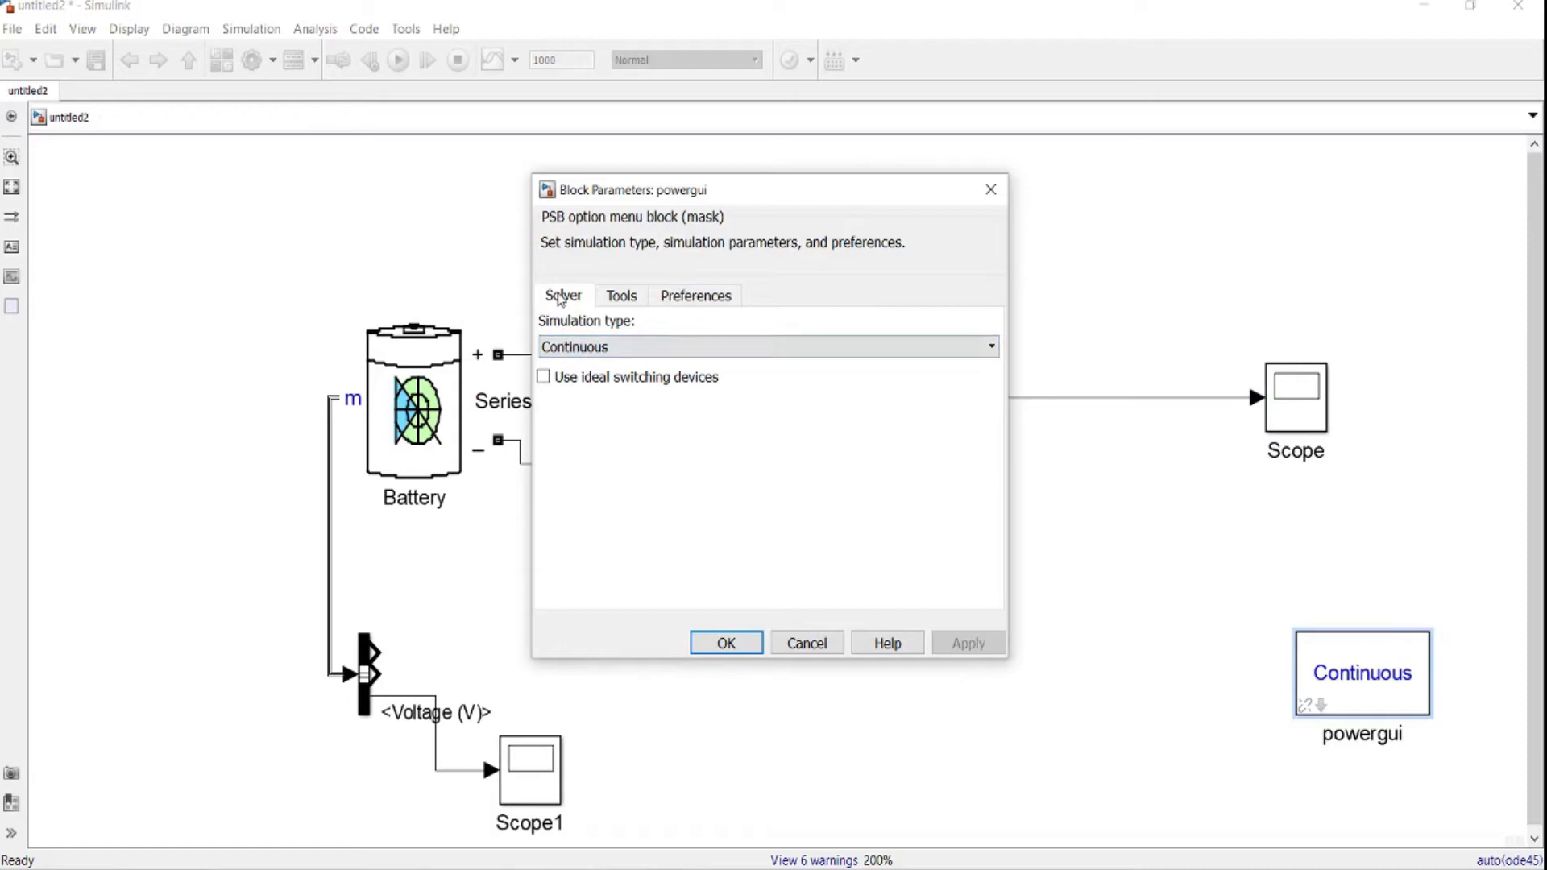
left_click(578, 345)
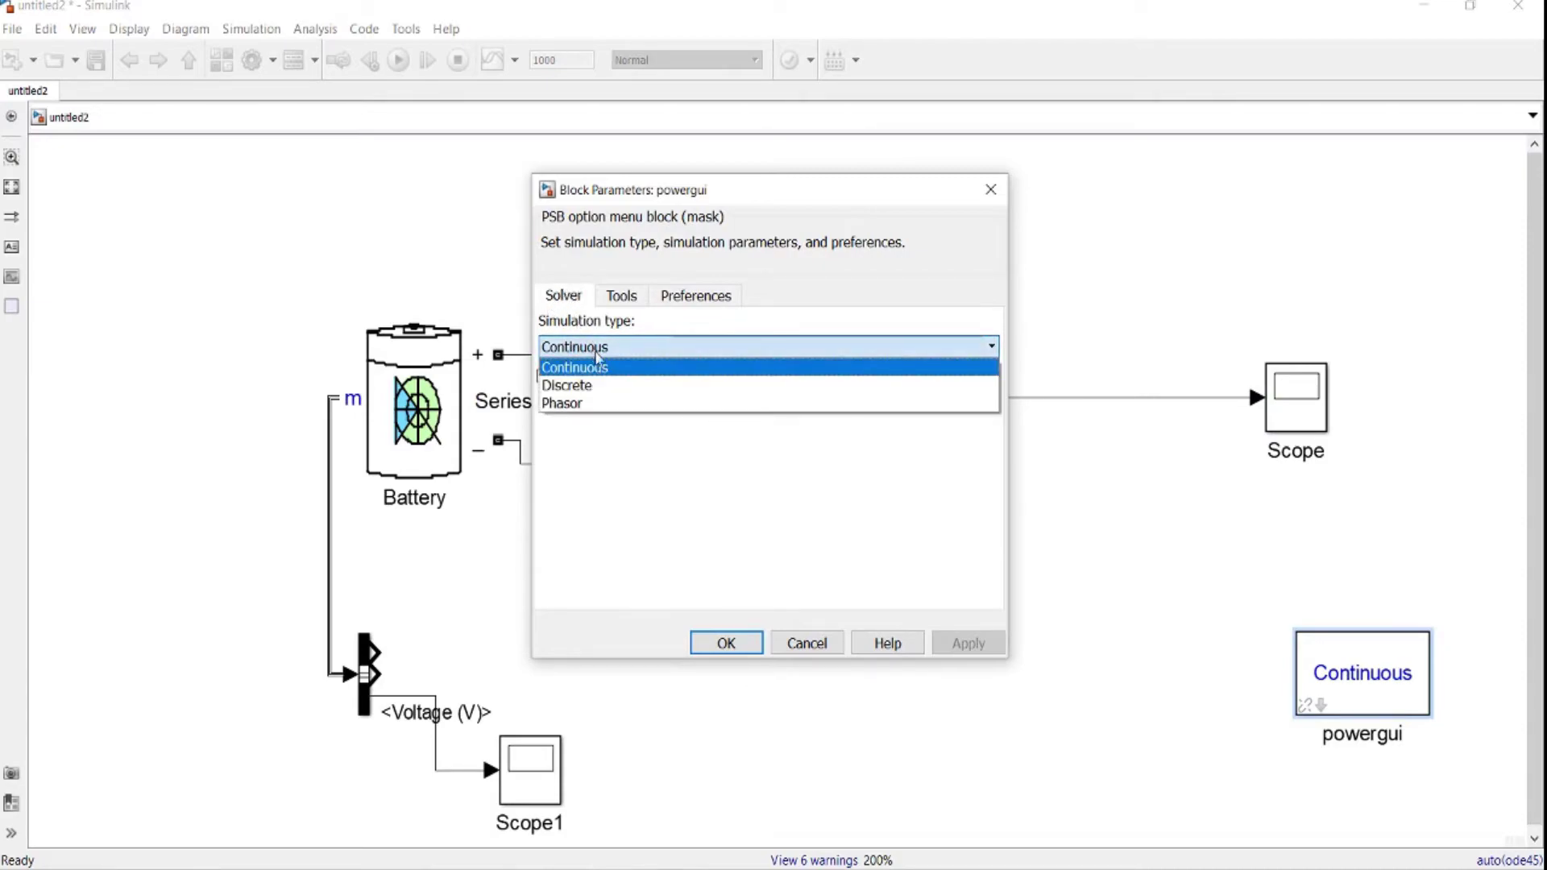
left_click(587, 384)
left_click(601, 459)
double_click(600, 459)
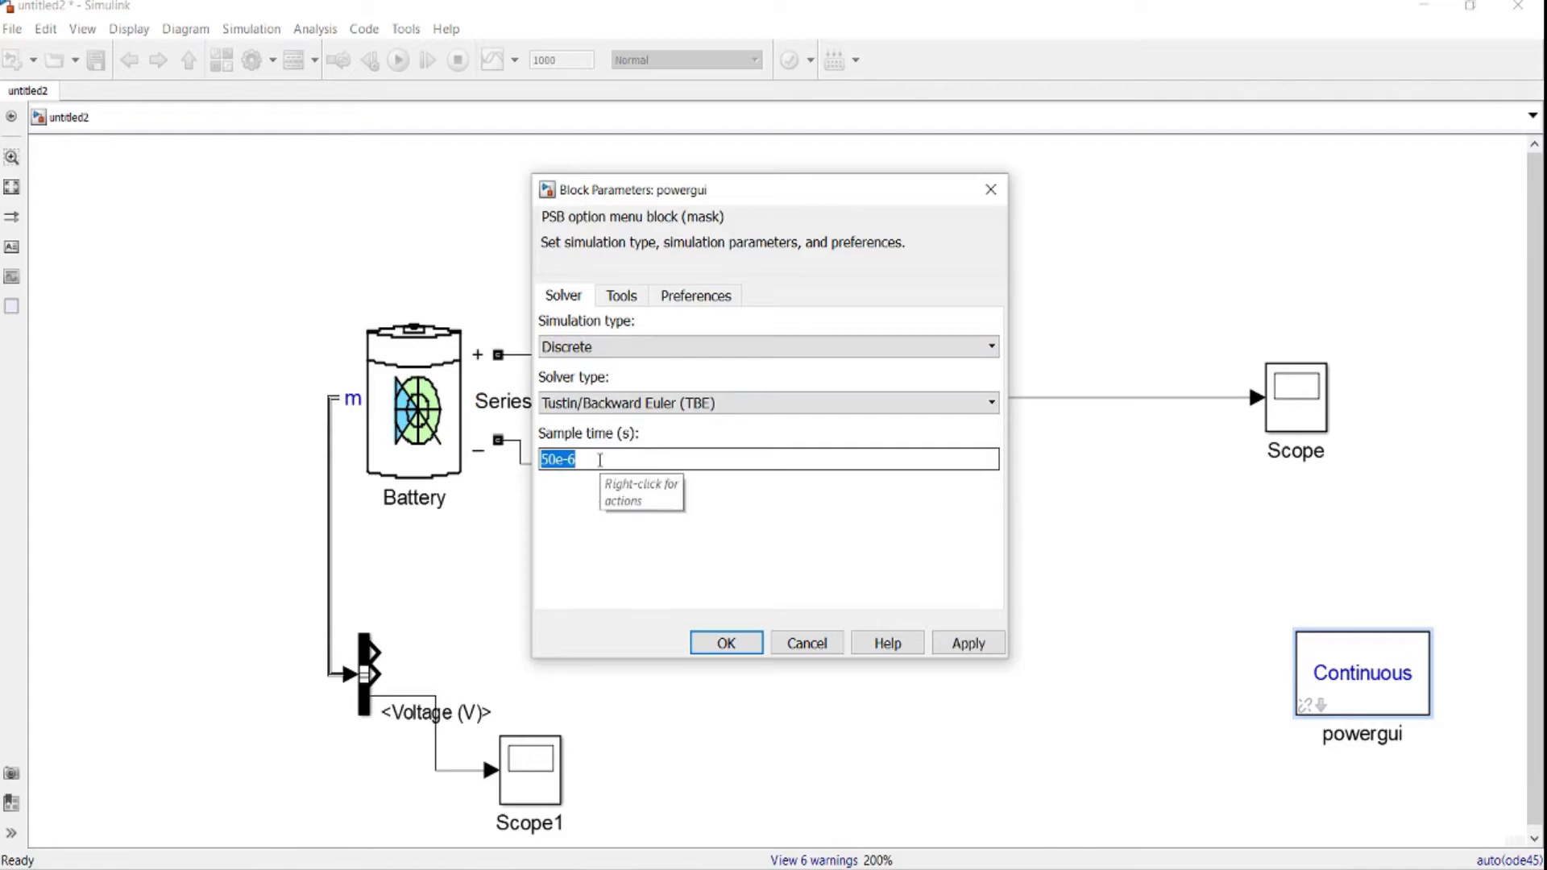
type("1")
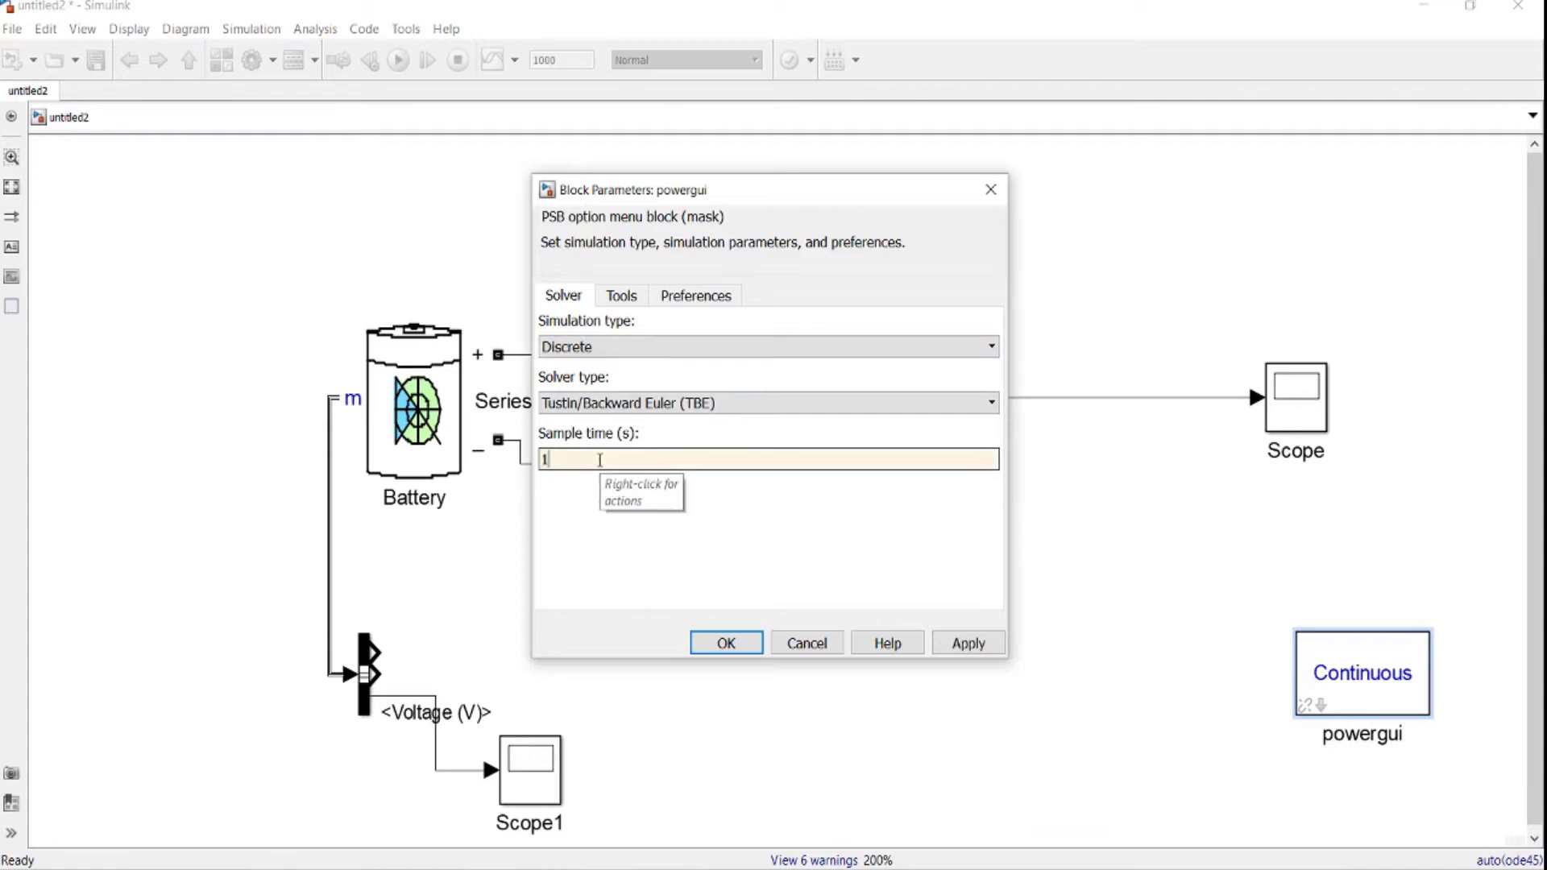
left_click(720, 645)
left_click(1303, 401)
double_click(1303, 401)
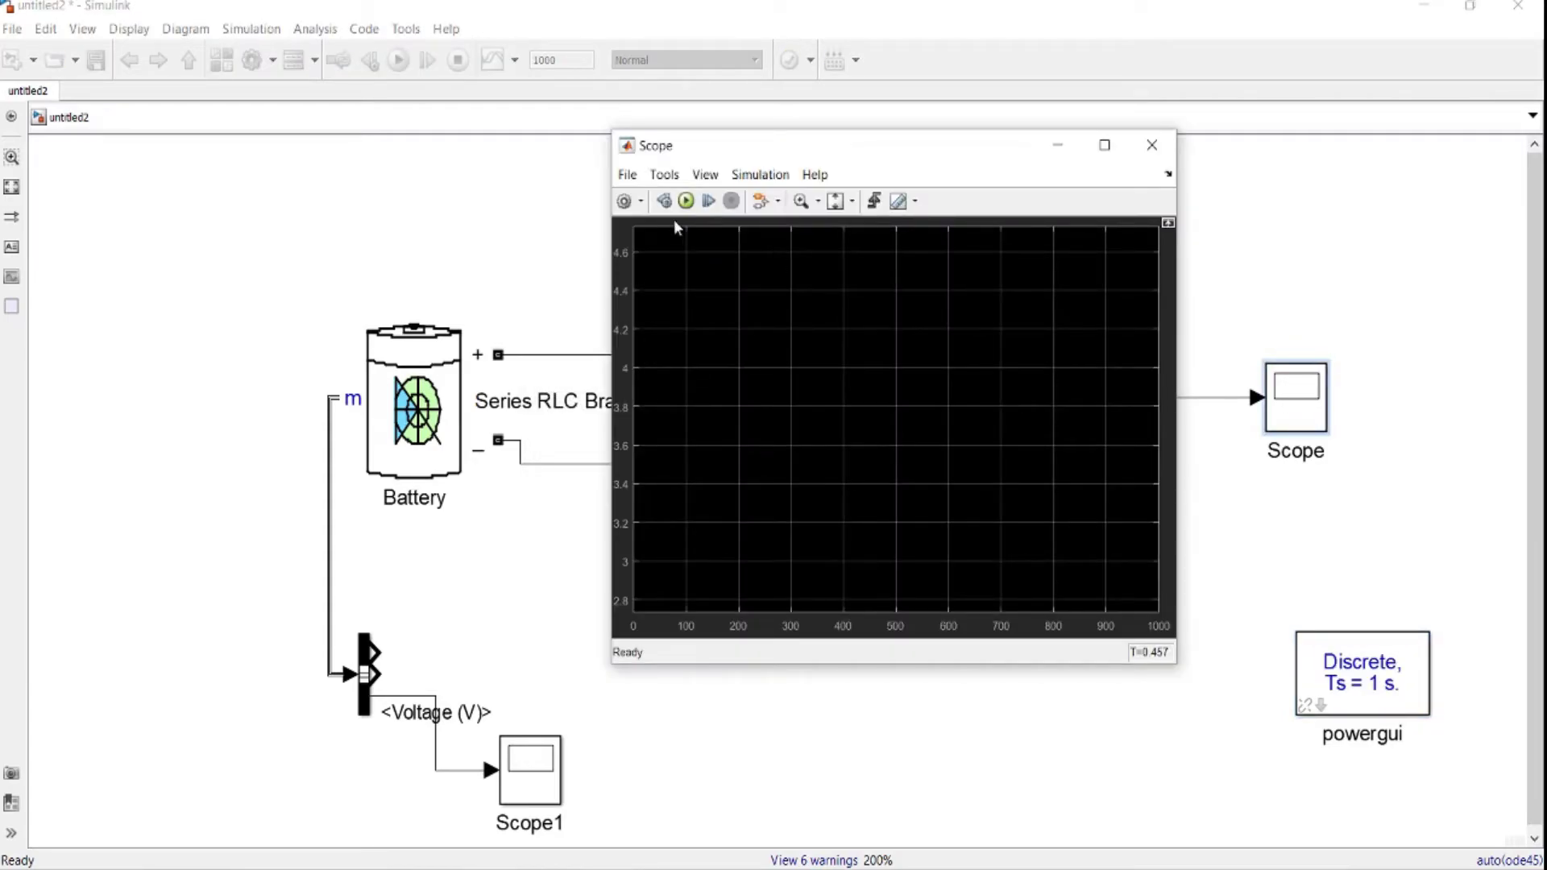
Run the full 1000 s simulation, showing voltage dropping from about 3.75 V to 2.78 V
left_click(687, 203)
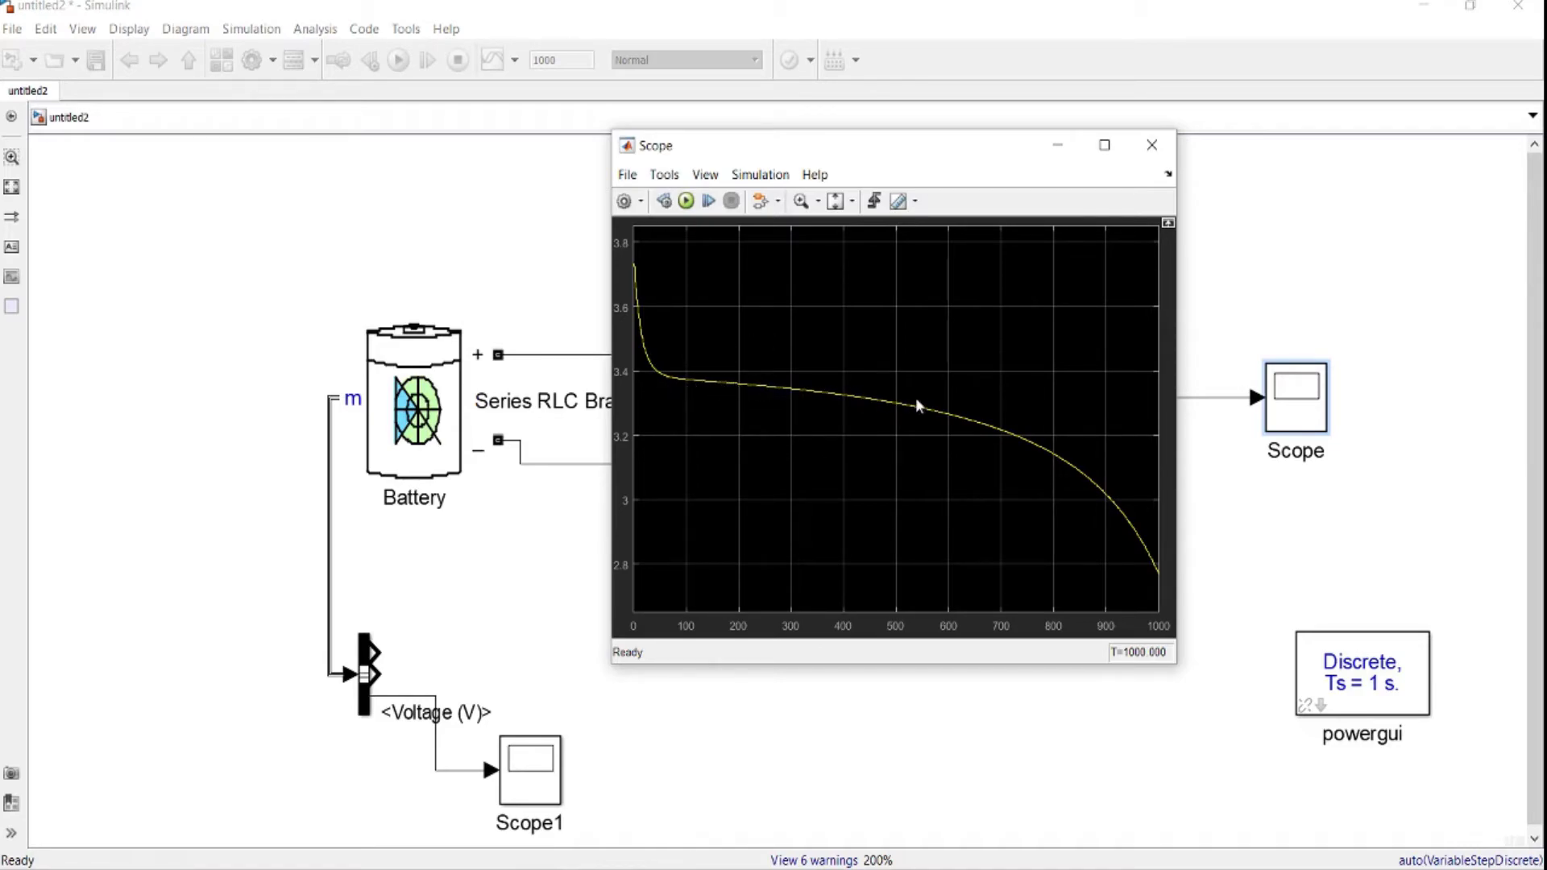
Extend the stop time from 1000 to 10000 and rerun the simulation in the Scope
left_click(1152, 147)
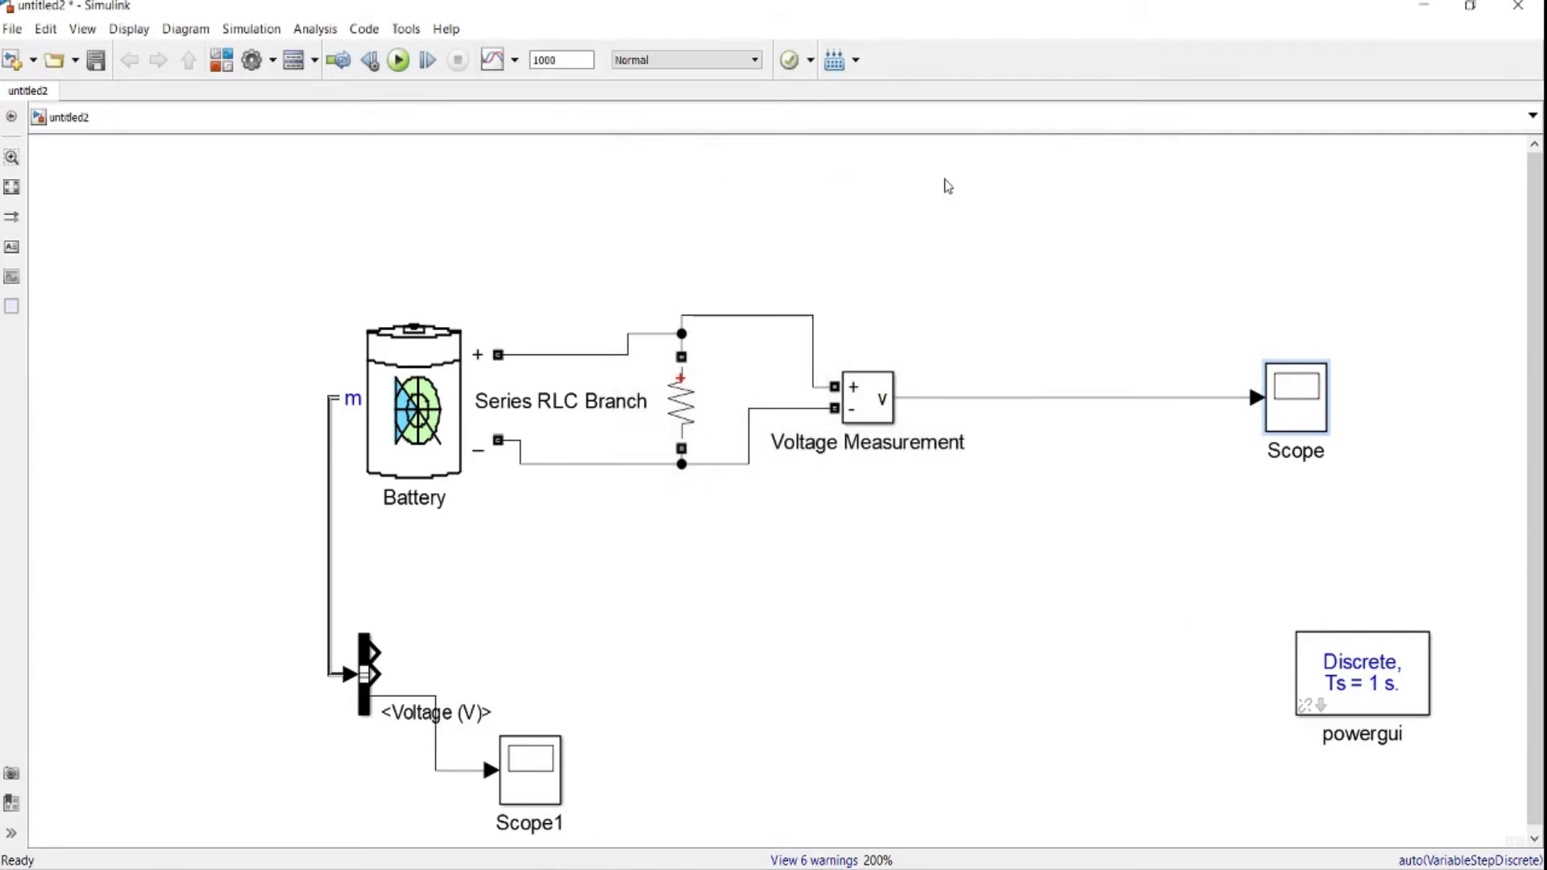
double_click(564, 61)
left_click(562, 60)
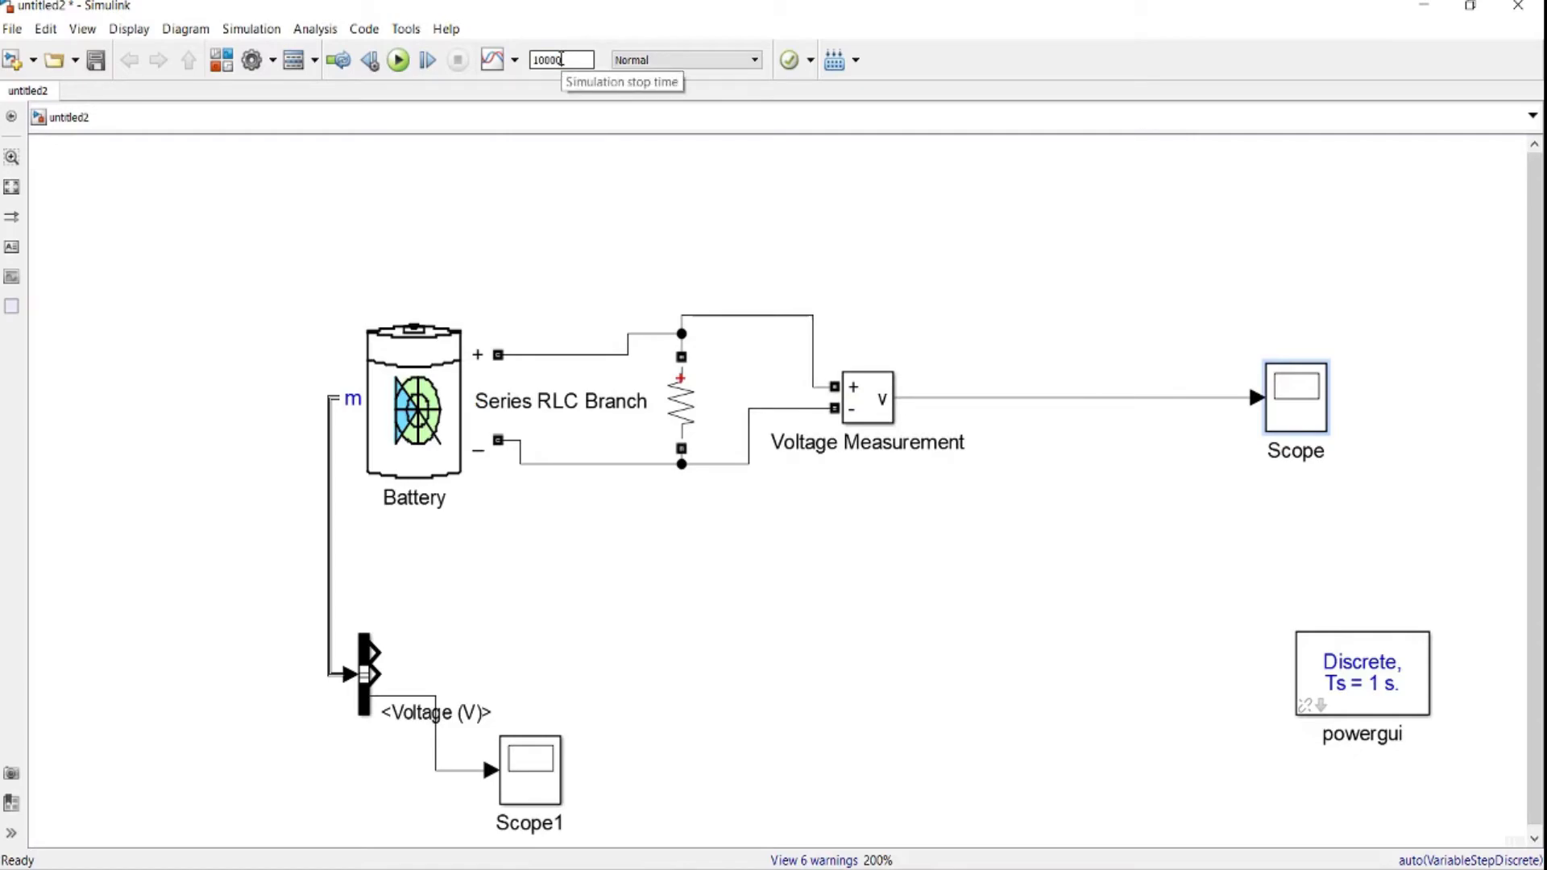
type("0")
double_click(1309, 411)
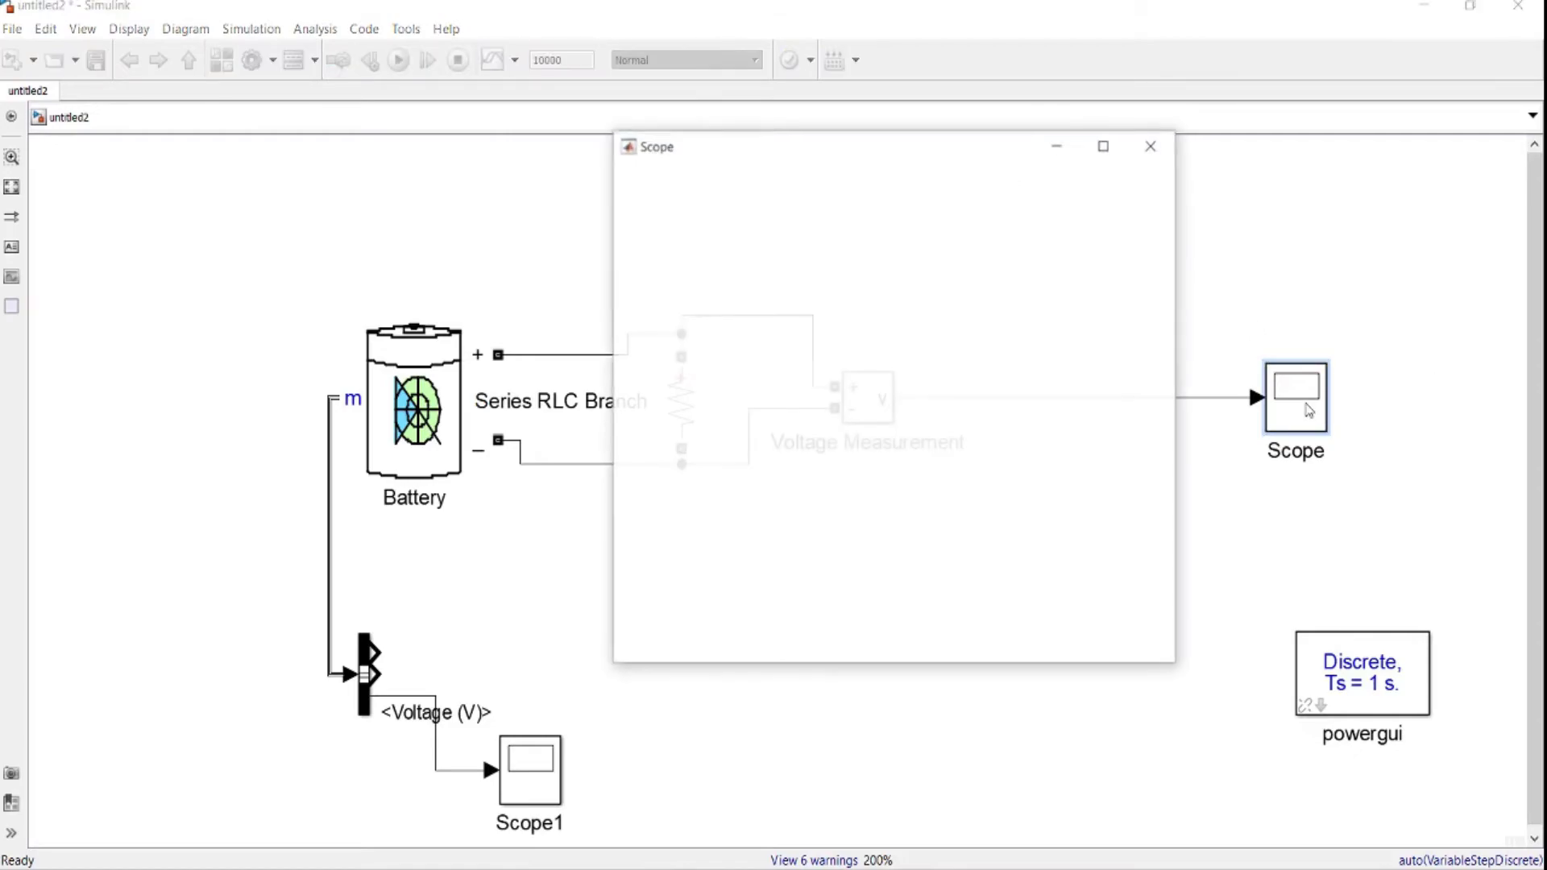
left_click(686, 201)
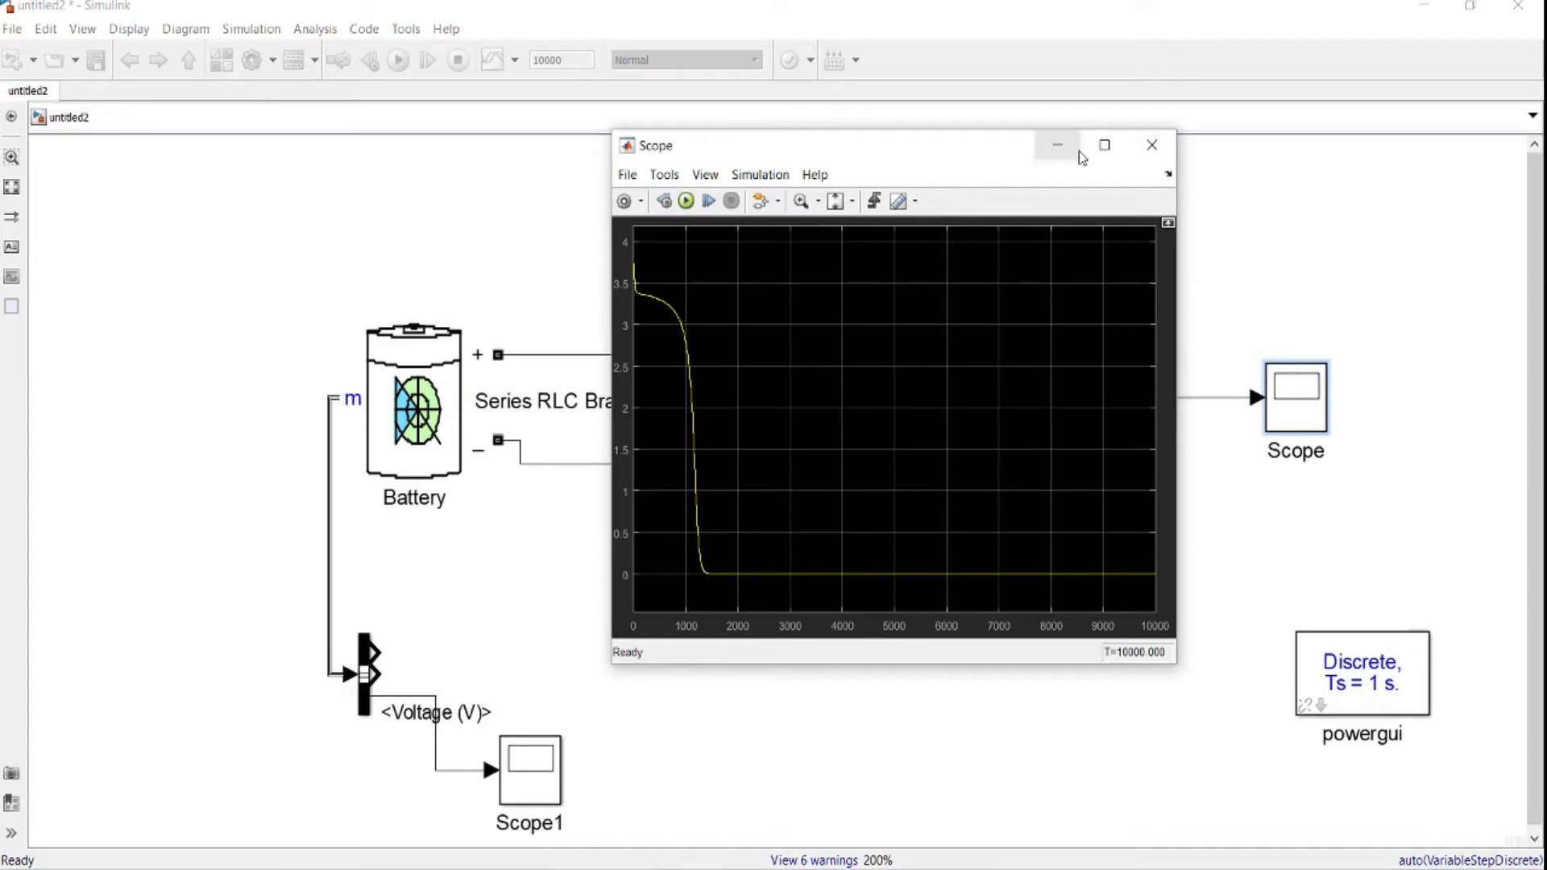
Reopen the Scope and move its window aside to uncover the circuit
left_click(1149, 146)
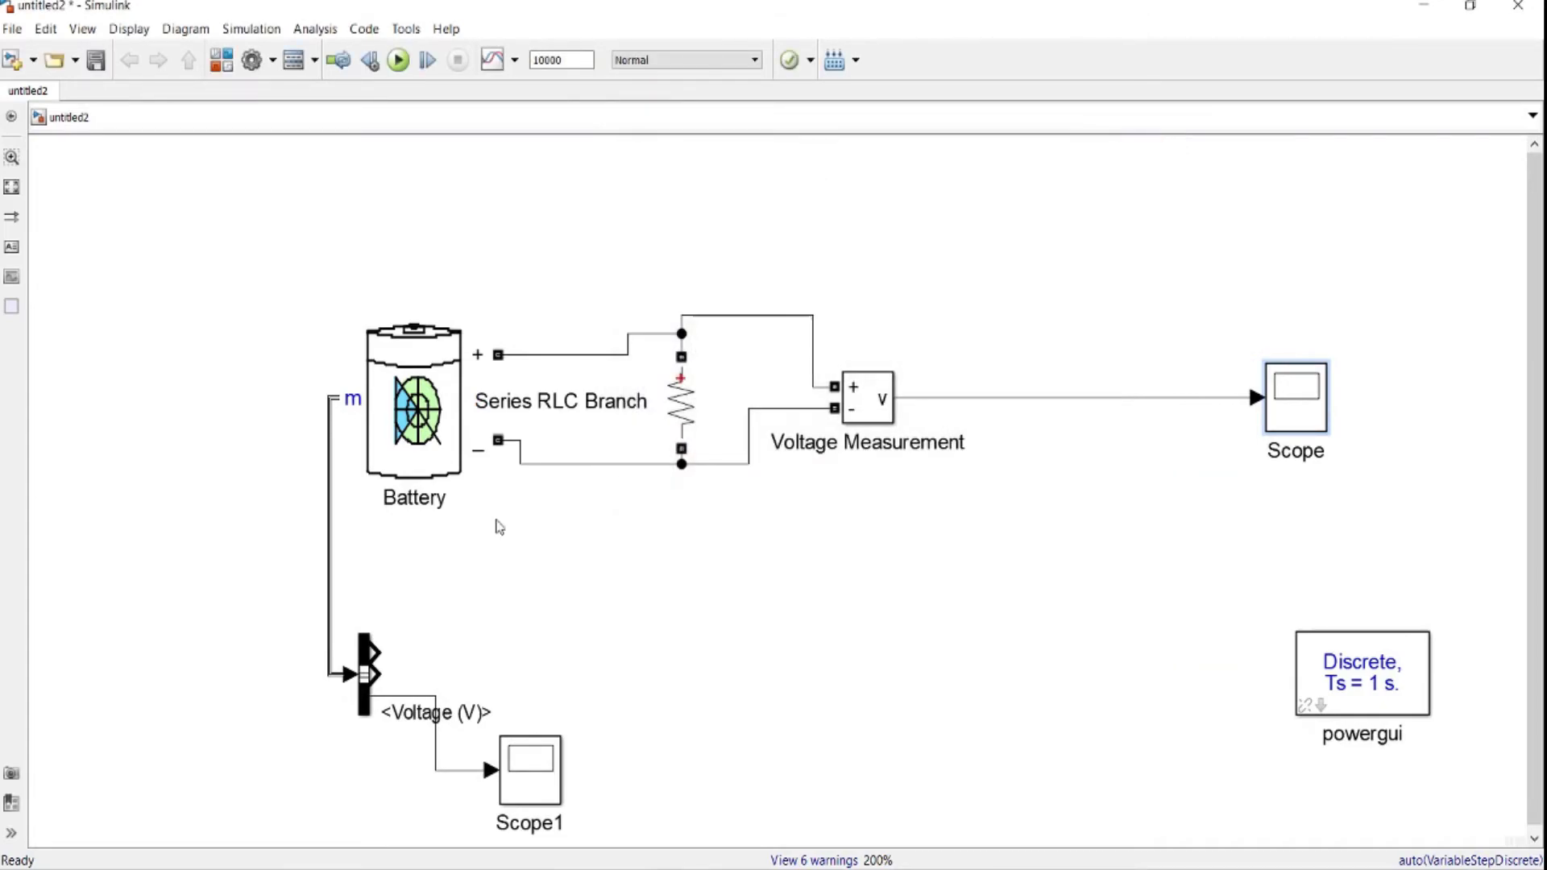
left_click(687, 420)
double_click(1294, 393)
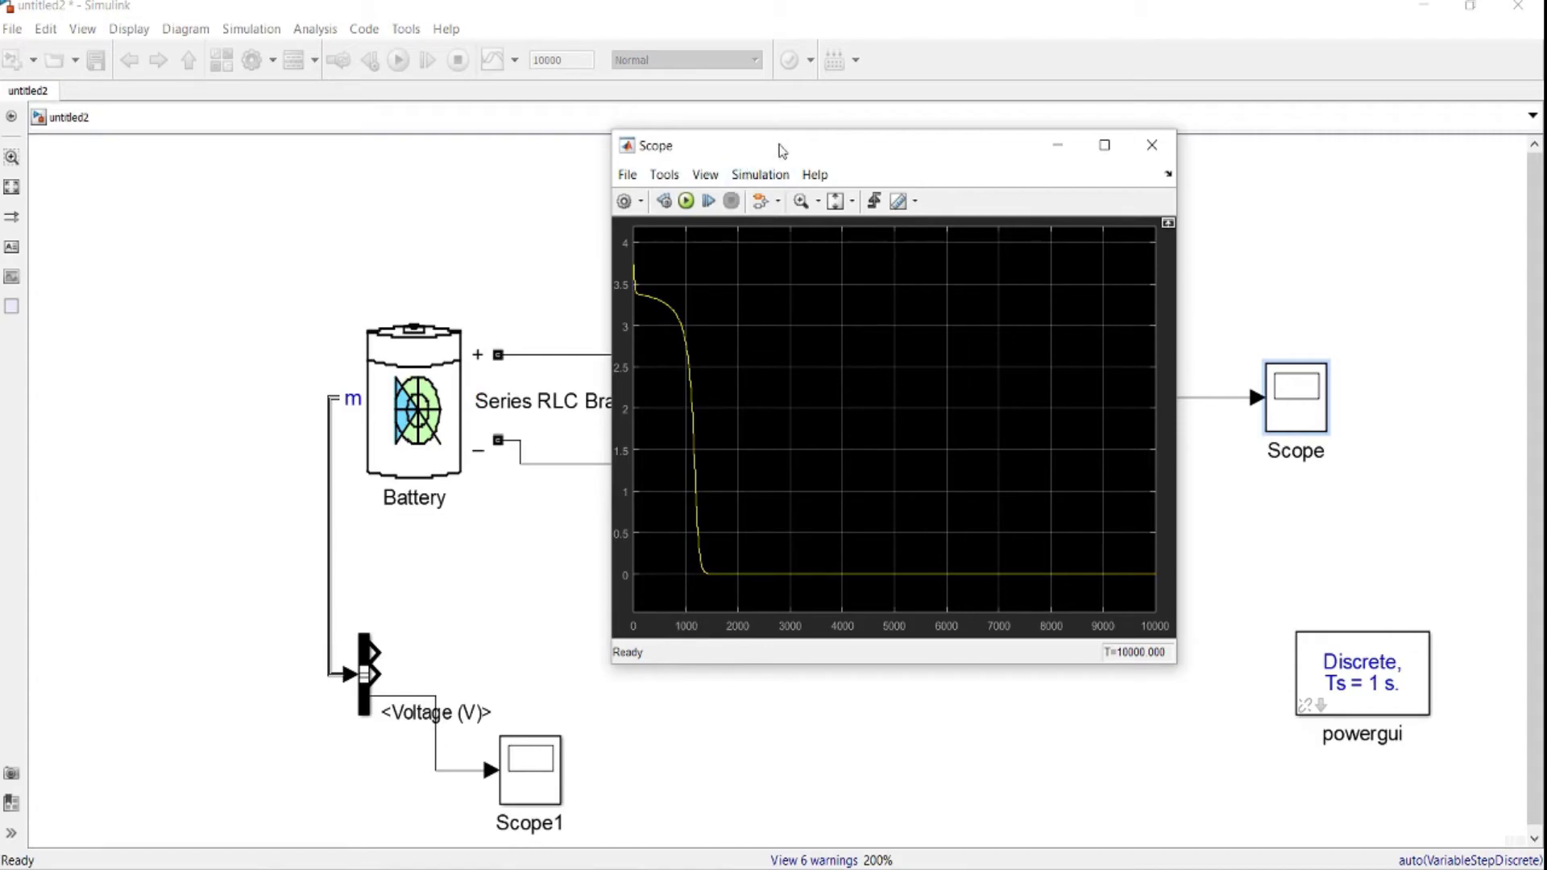
left_click_drag(779, 144, 917, 149)
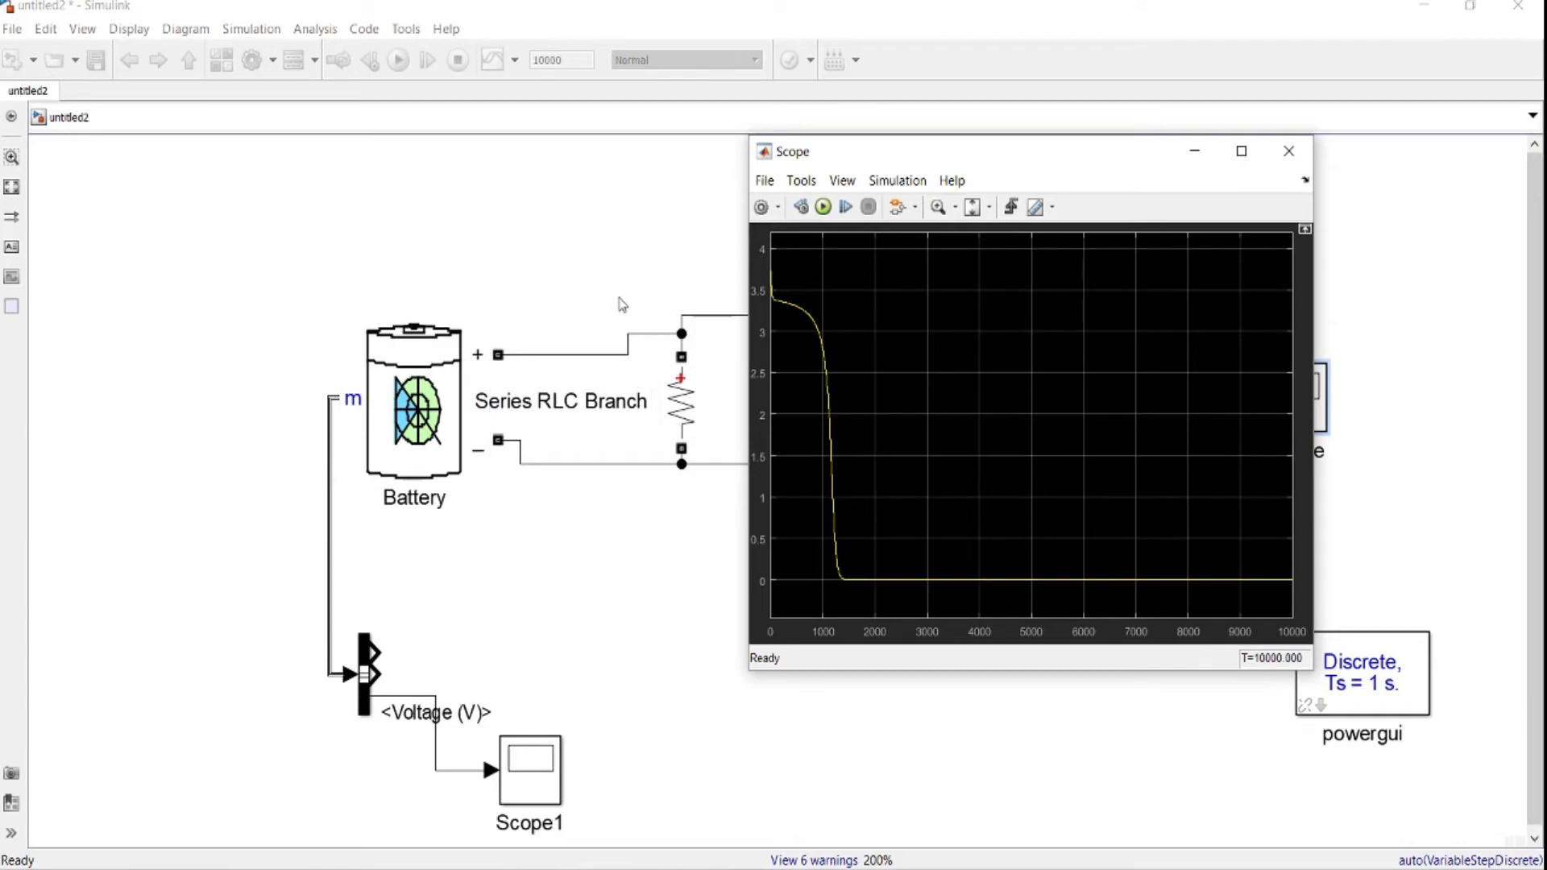
Change the Series RLC Branch resistance from 1 to 2 ohms and rerun the simulation in the Scope
double_click(709, 410)
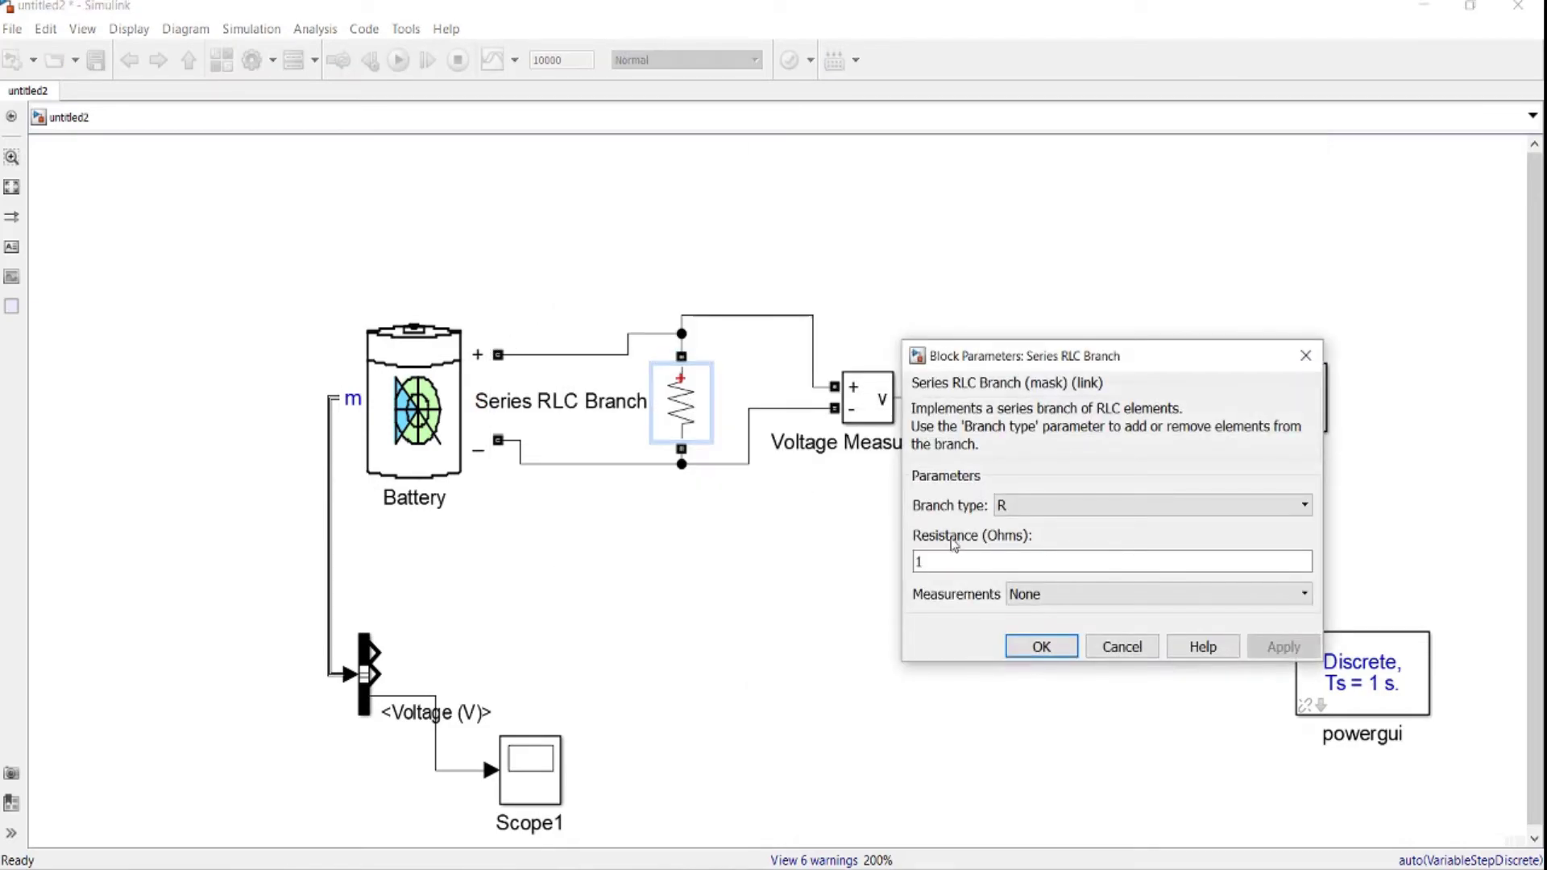
double_click(940, 558)
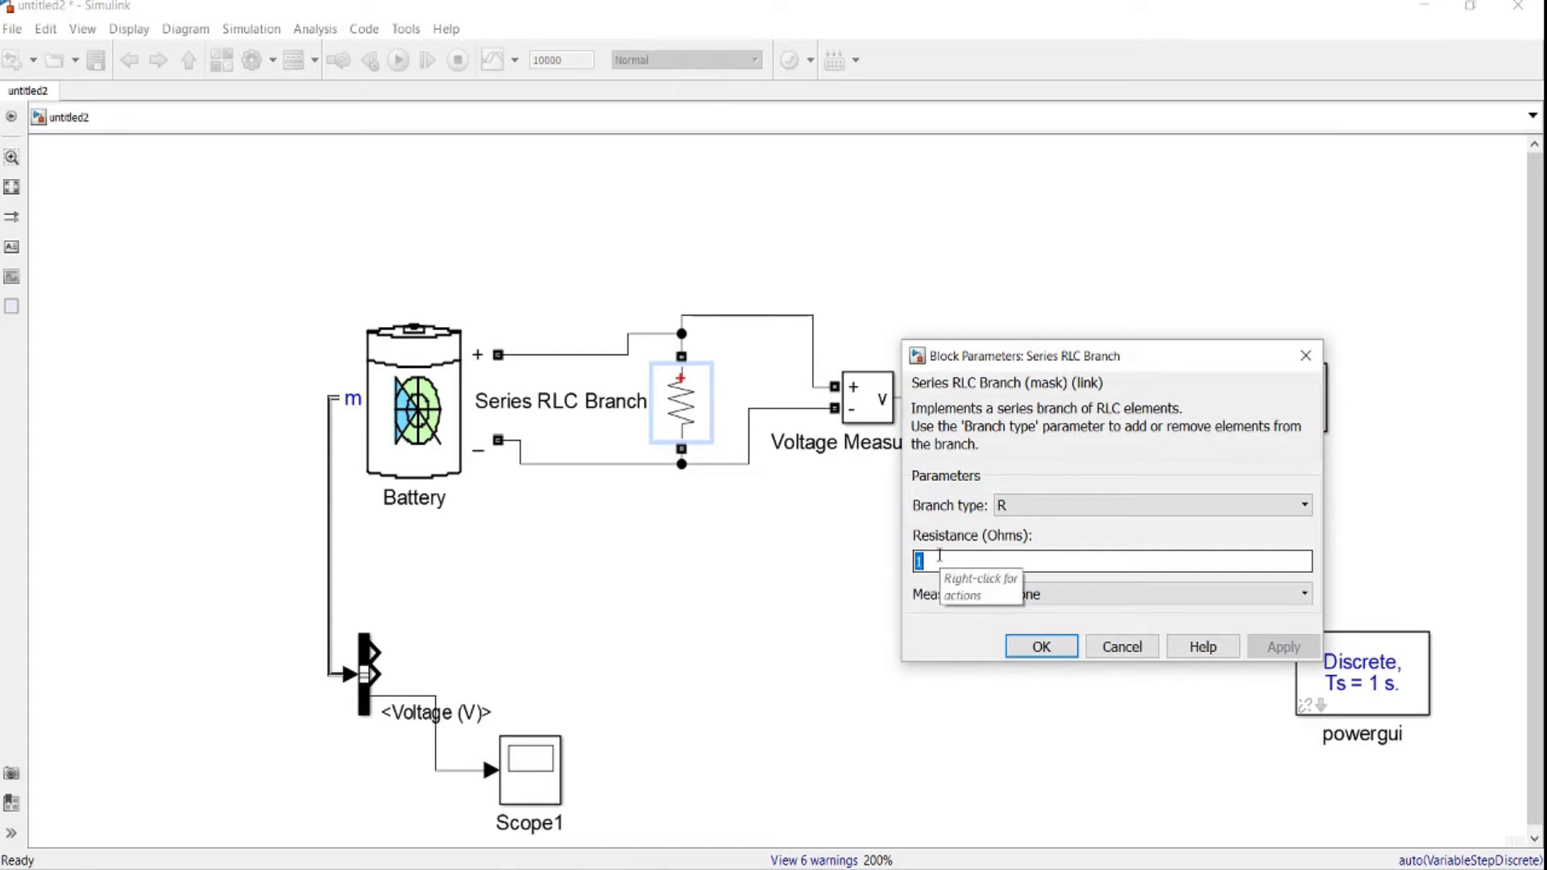
type("2")
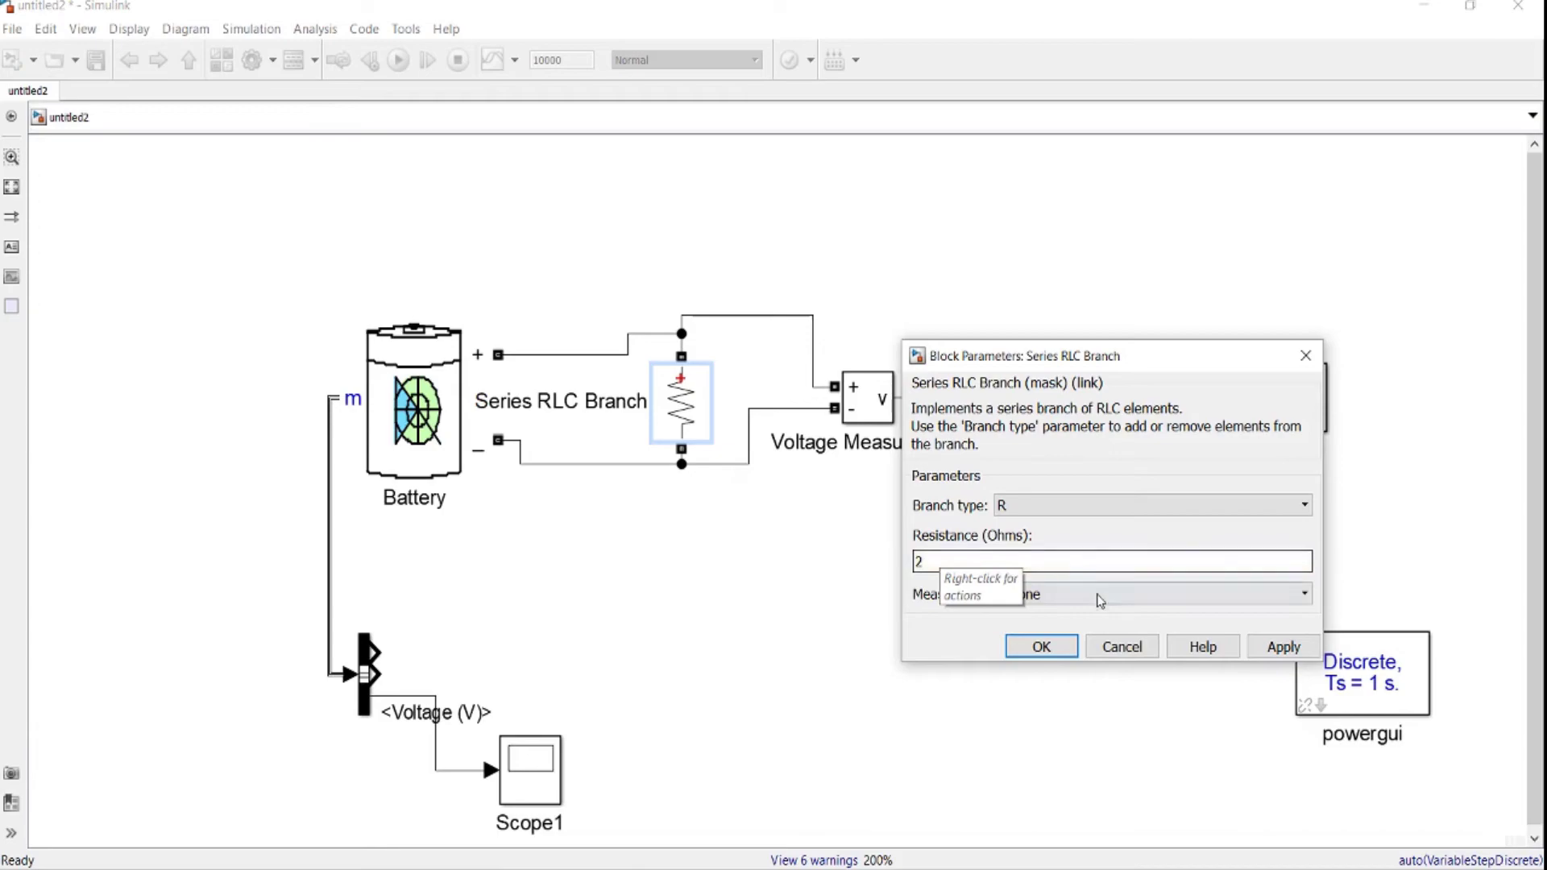
left_click(1041, 646)
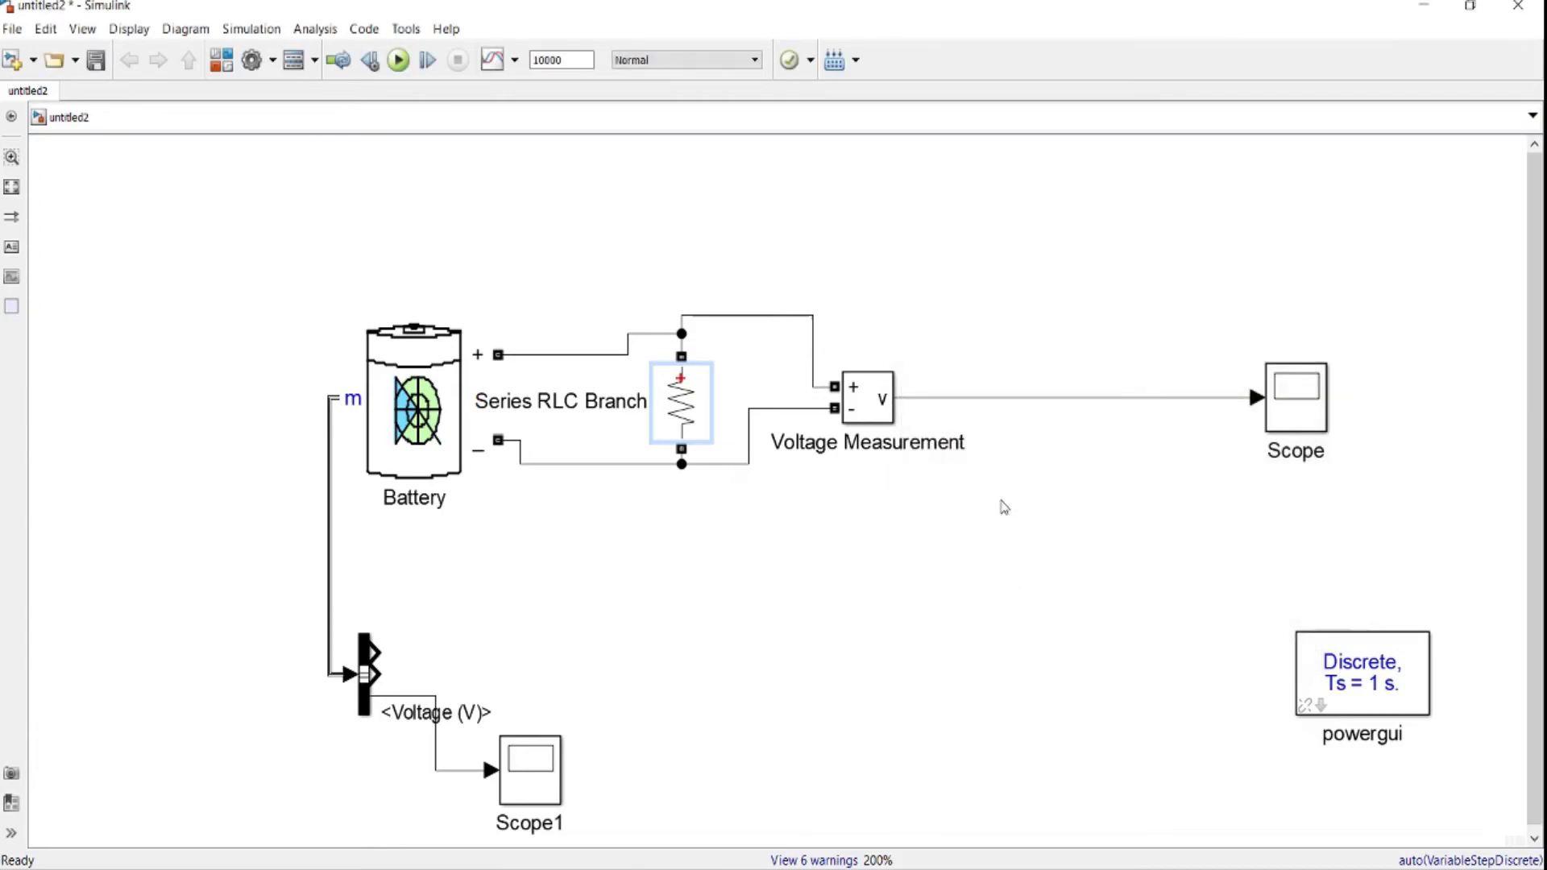
double_click(1303, 402)
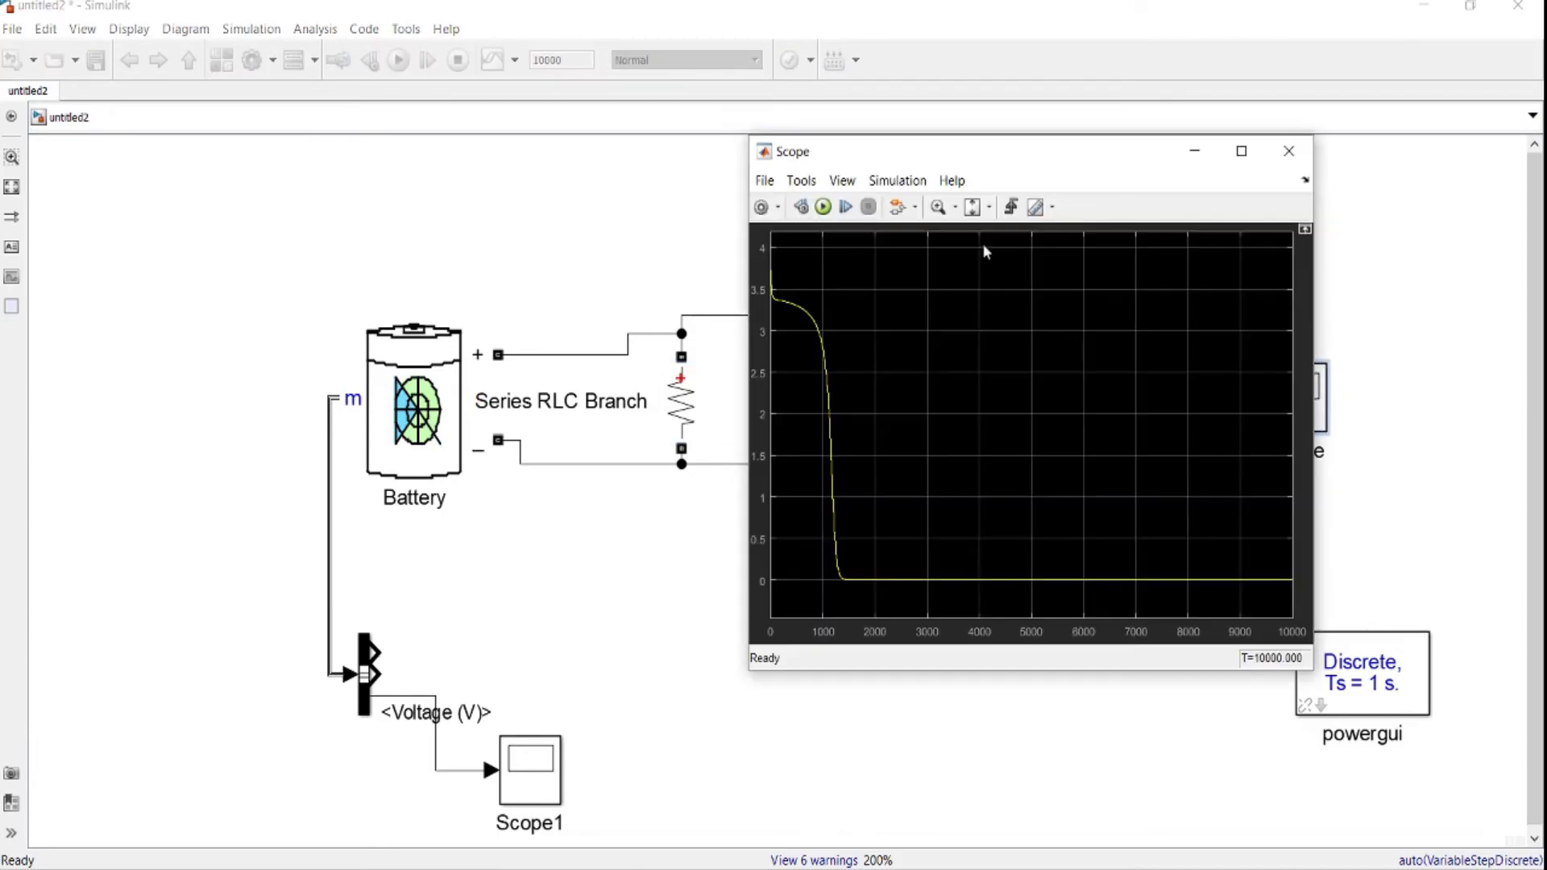
left_click(822, 208)
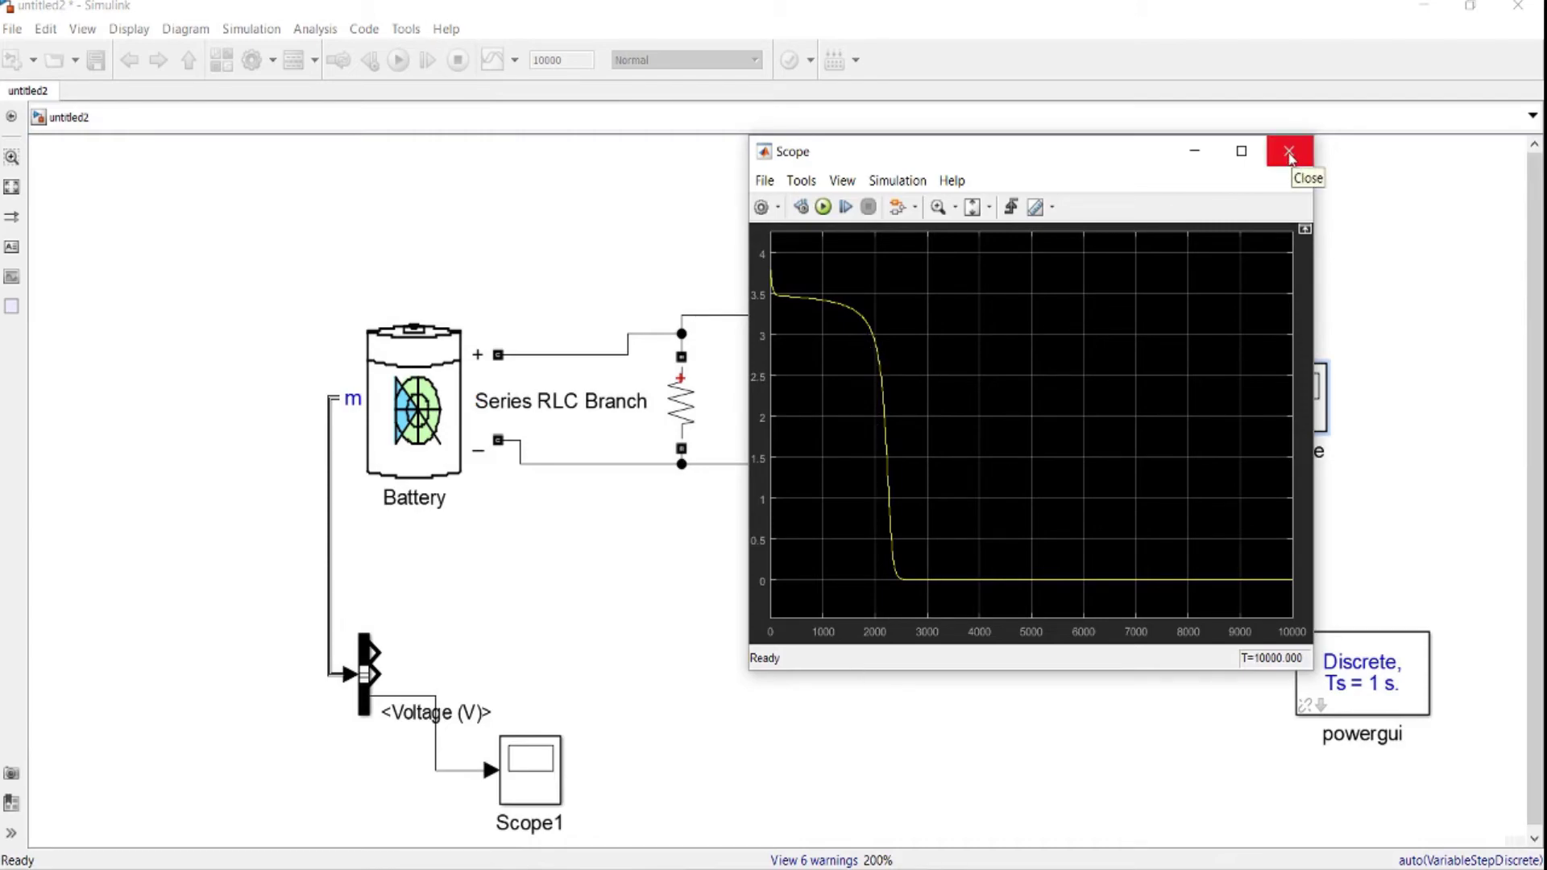
Edit the Series RLC Branch resistance and rerun, so voltage now collapses near 5700 s
left_click(1291, 157)
double_click(679, 425)
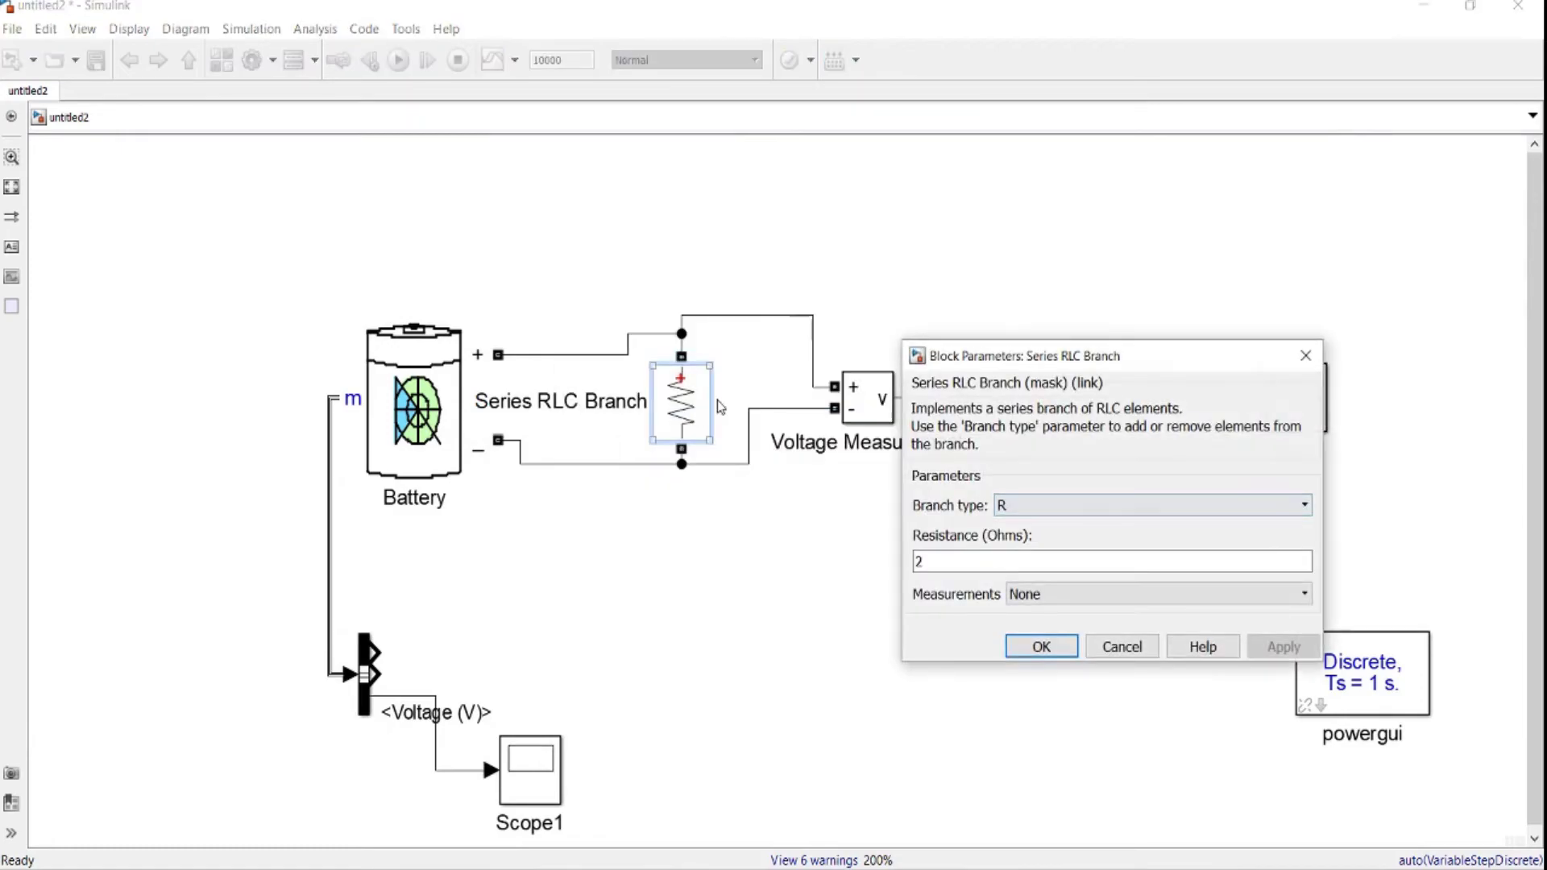
double_click(955, 564)
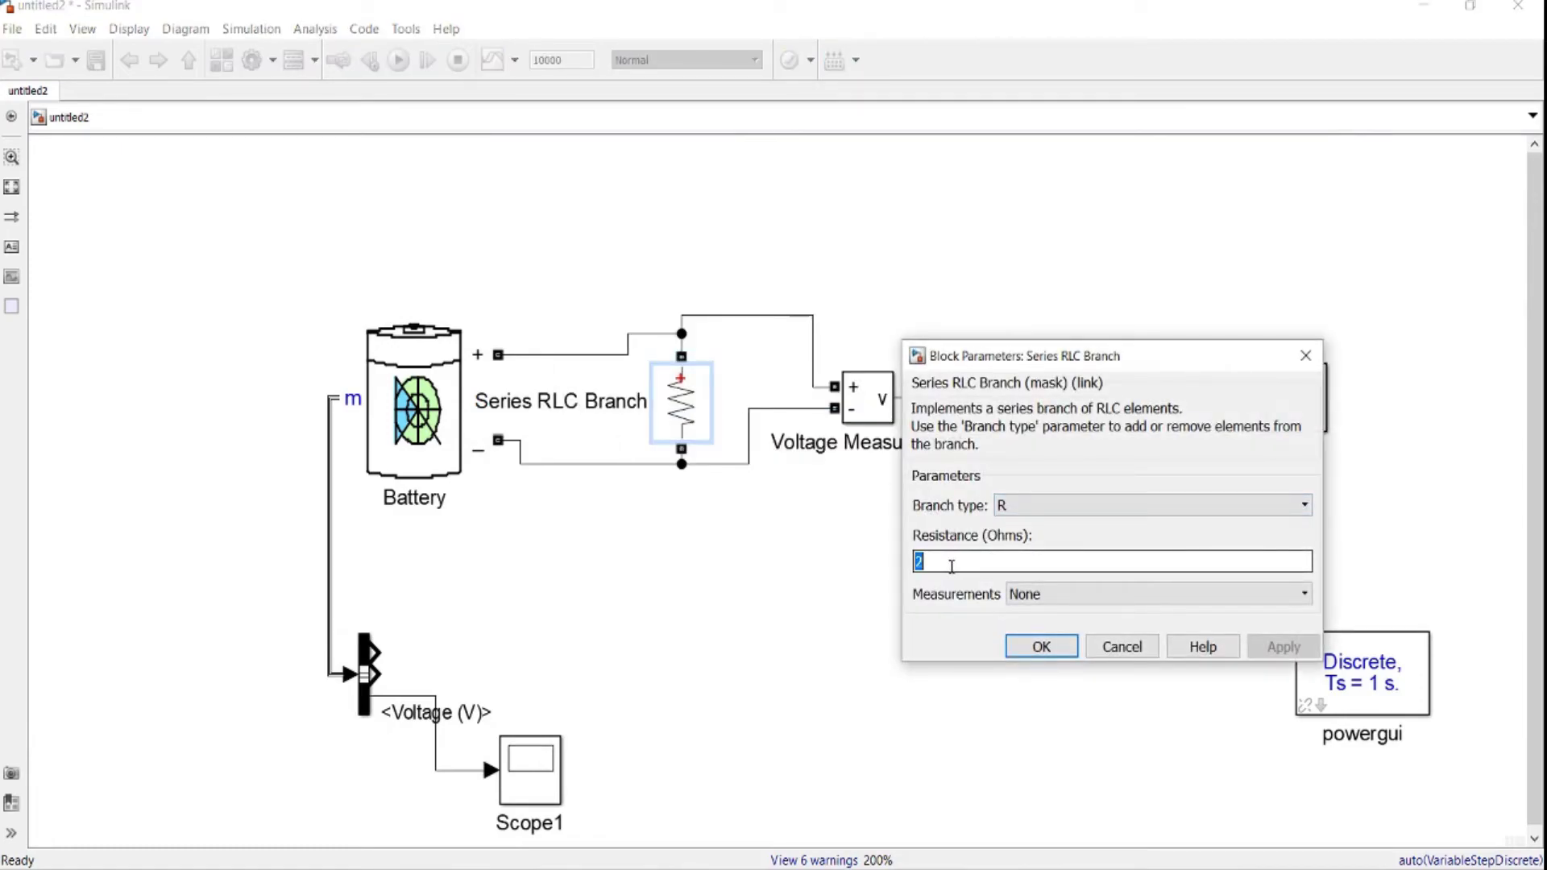
type("1")
key("Return")
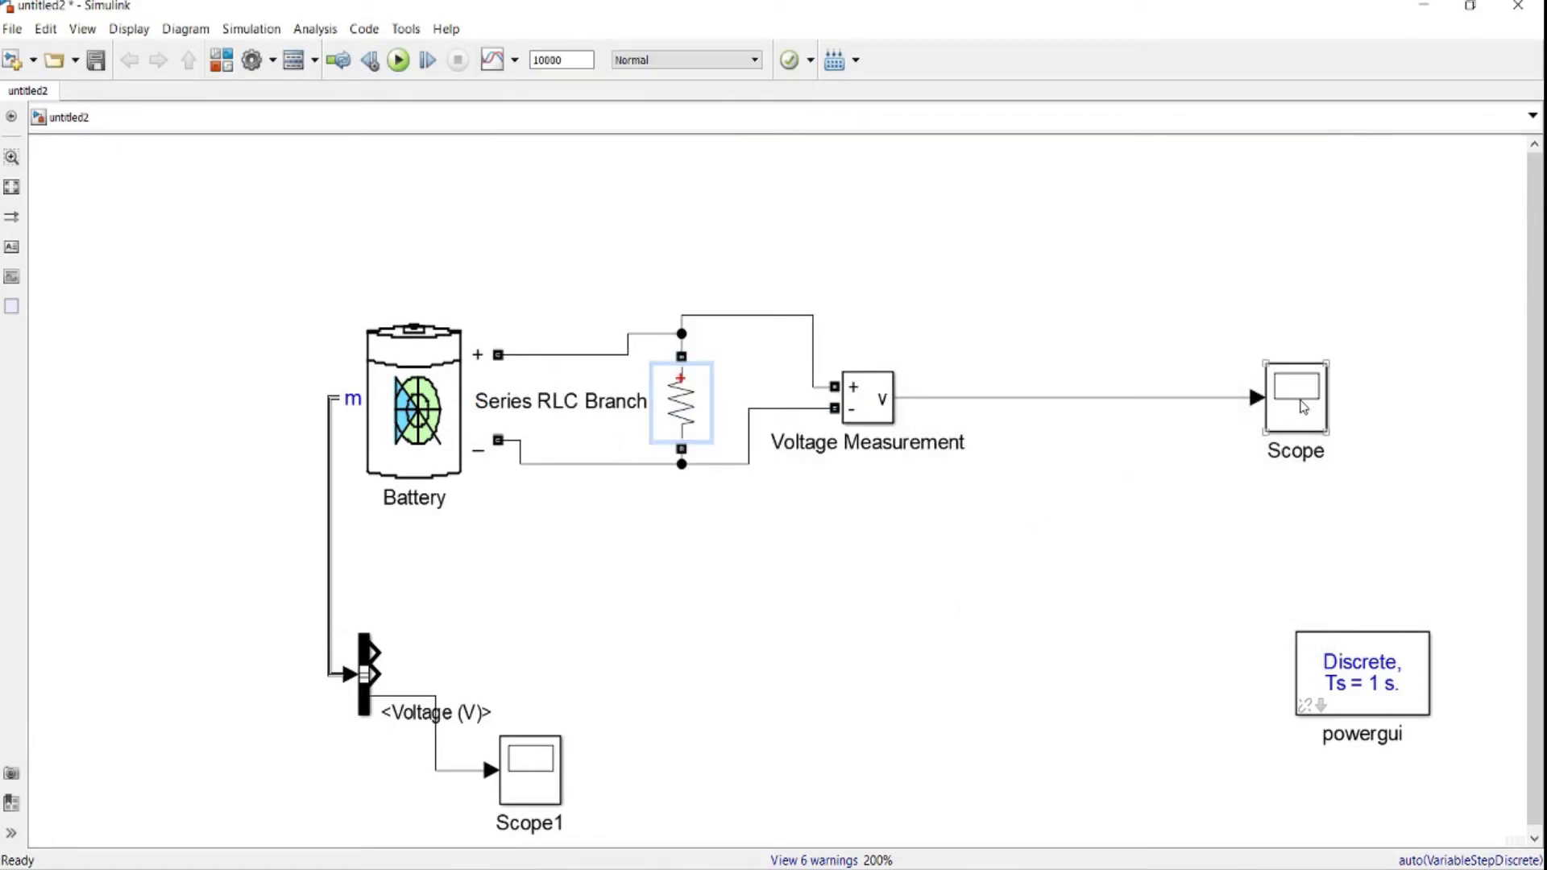
double_click(1270, 422)
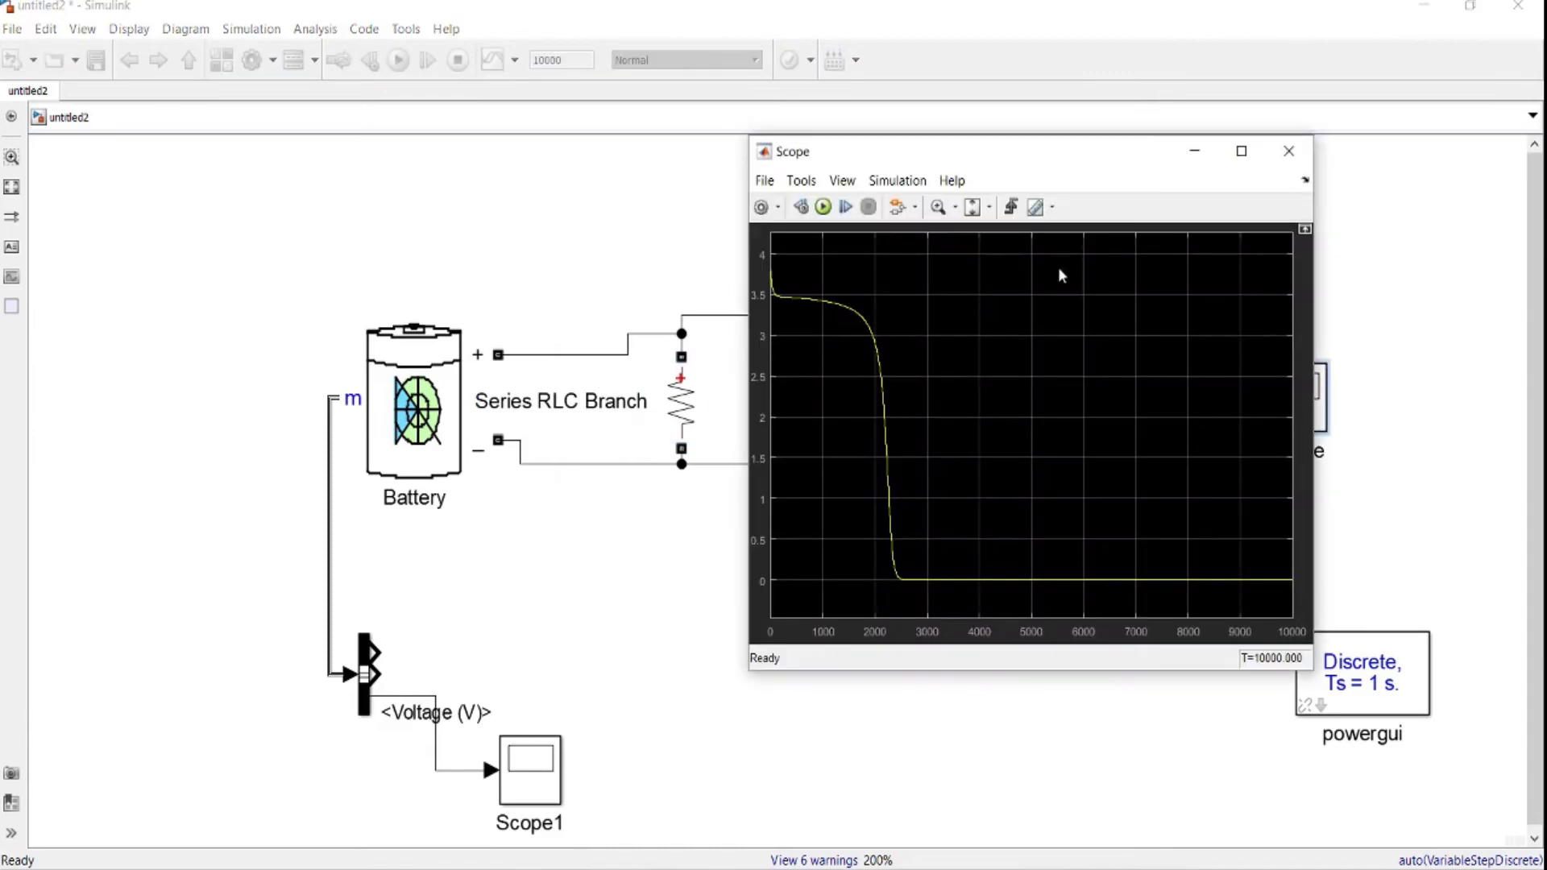
left_click(822, 207)
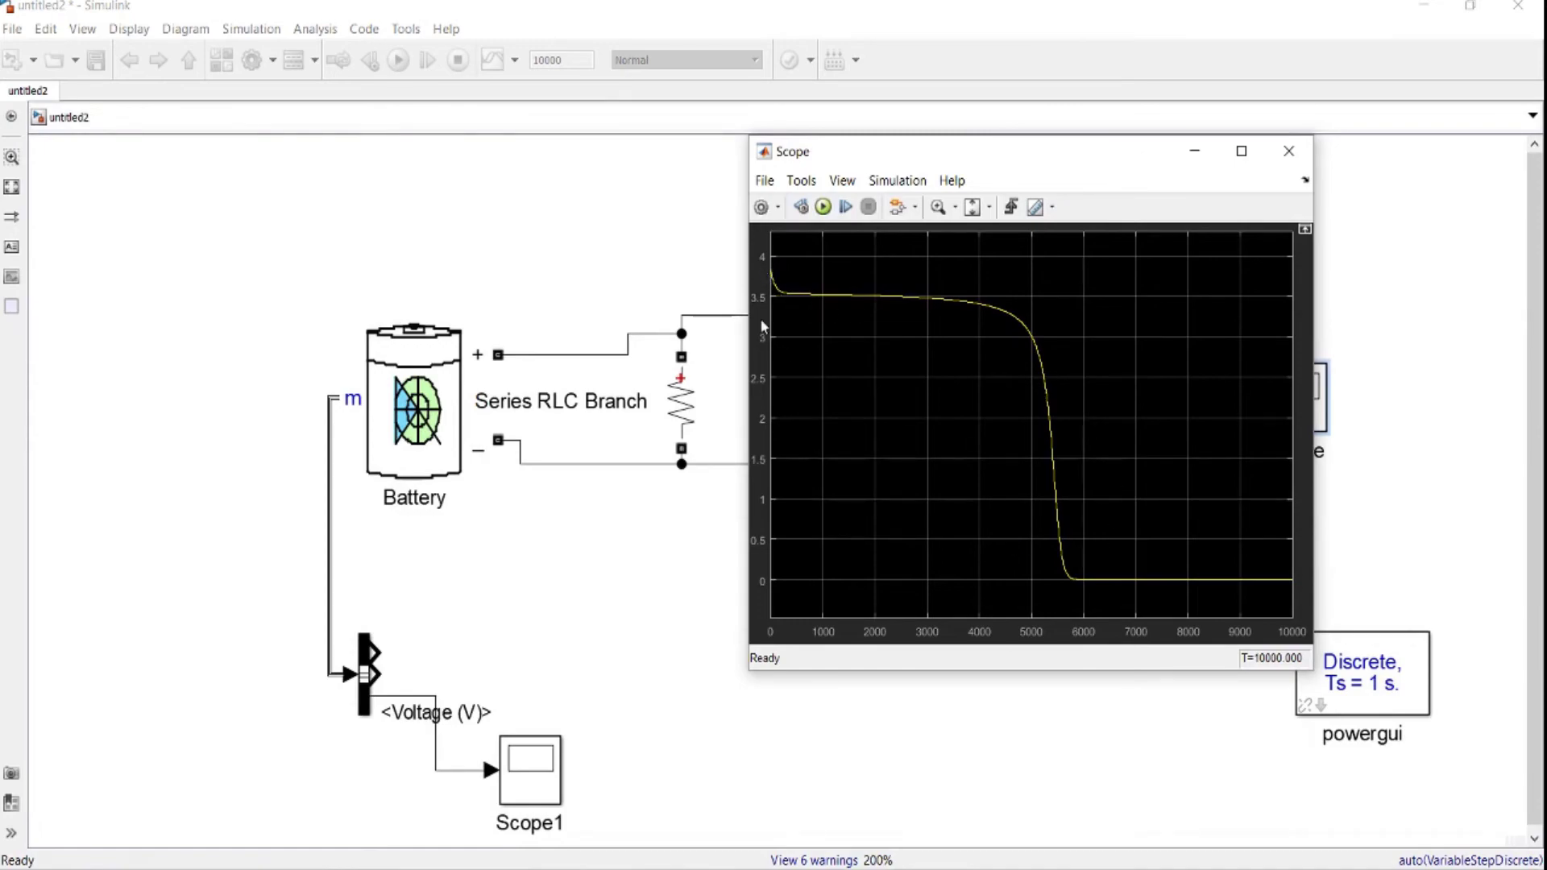
left_click(688, 421)
left_click(734, 326)
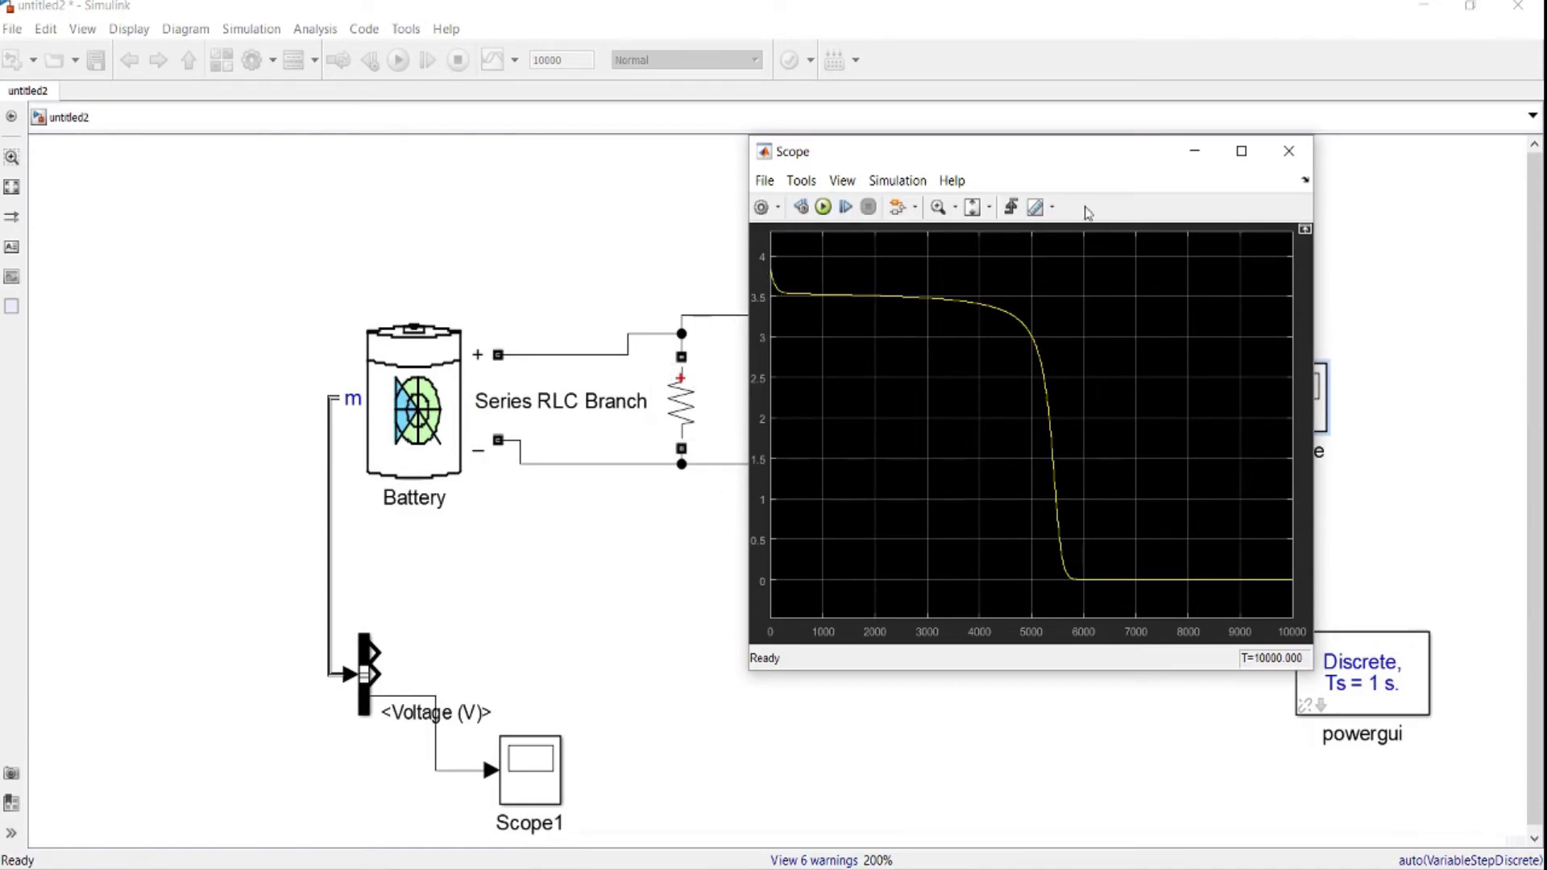
Close the Scope, reposition Scope1 and stretch the Bus Selector taller
left_click(1286, 153)
left_click_drag(549, 788, 696, 680)
left_click(364, 656)
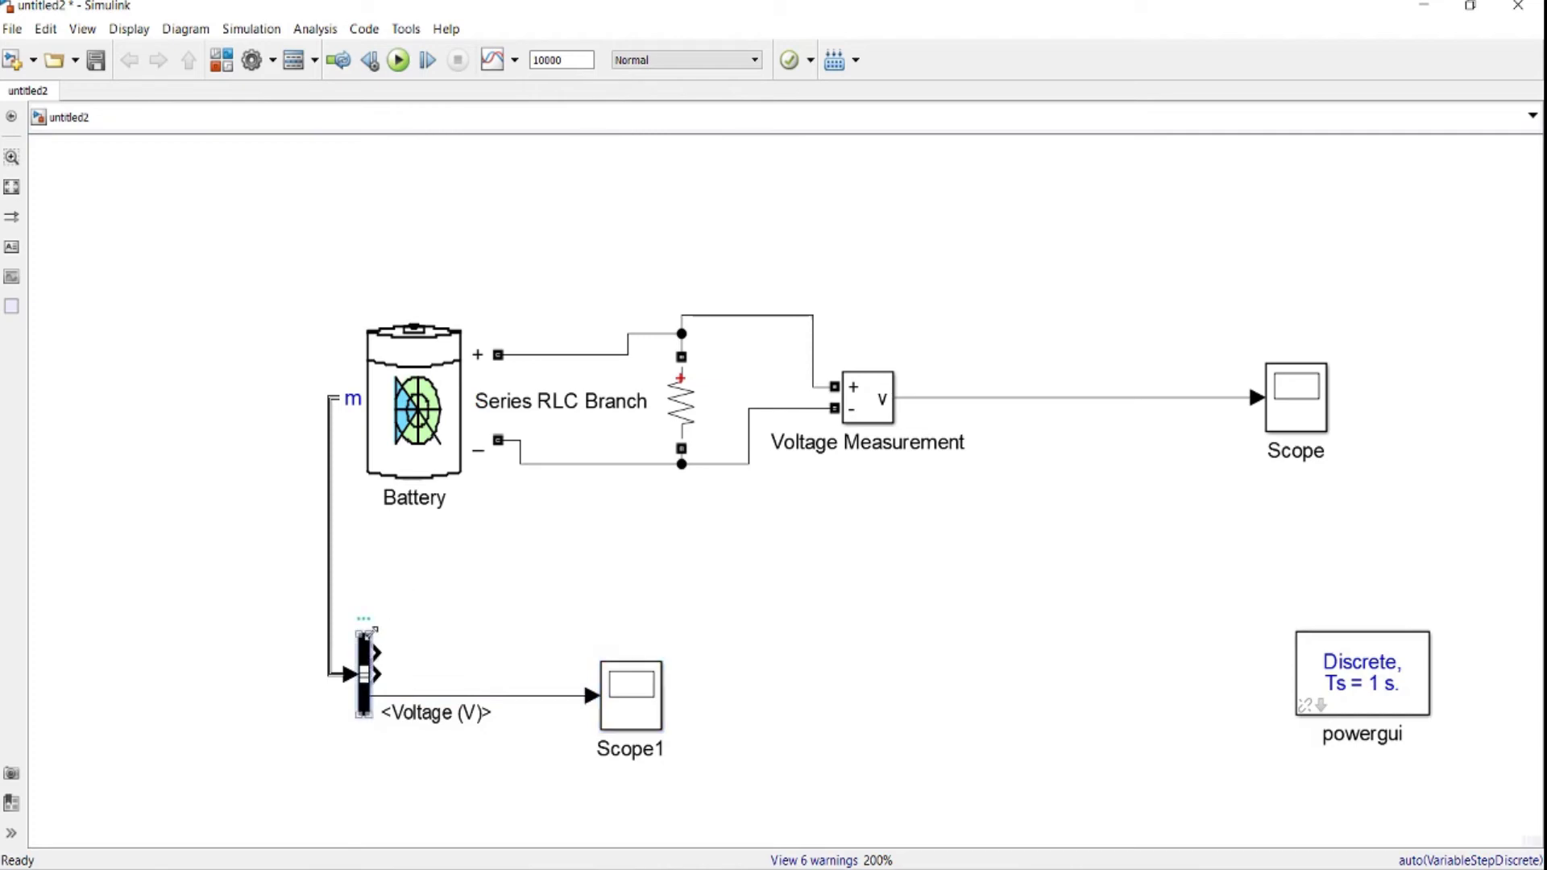
left_click_drag(368, 634, 377, 591)
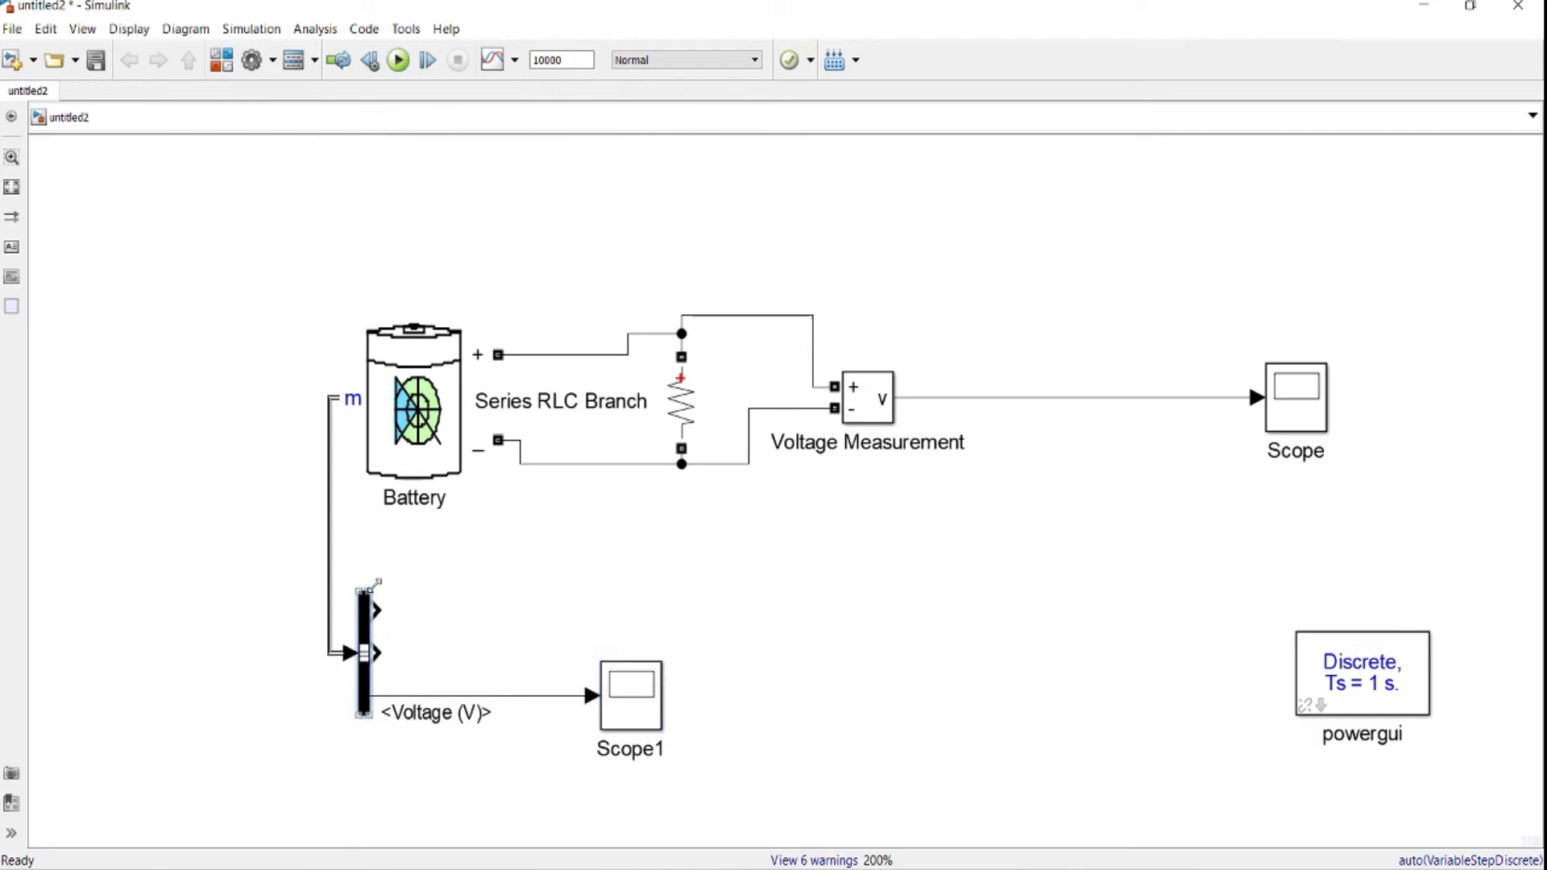
Set Scope1's Number of Input Ports to 3 via Signals & Ports
left_click(644, 705)
right_click(643, 704)
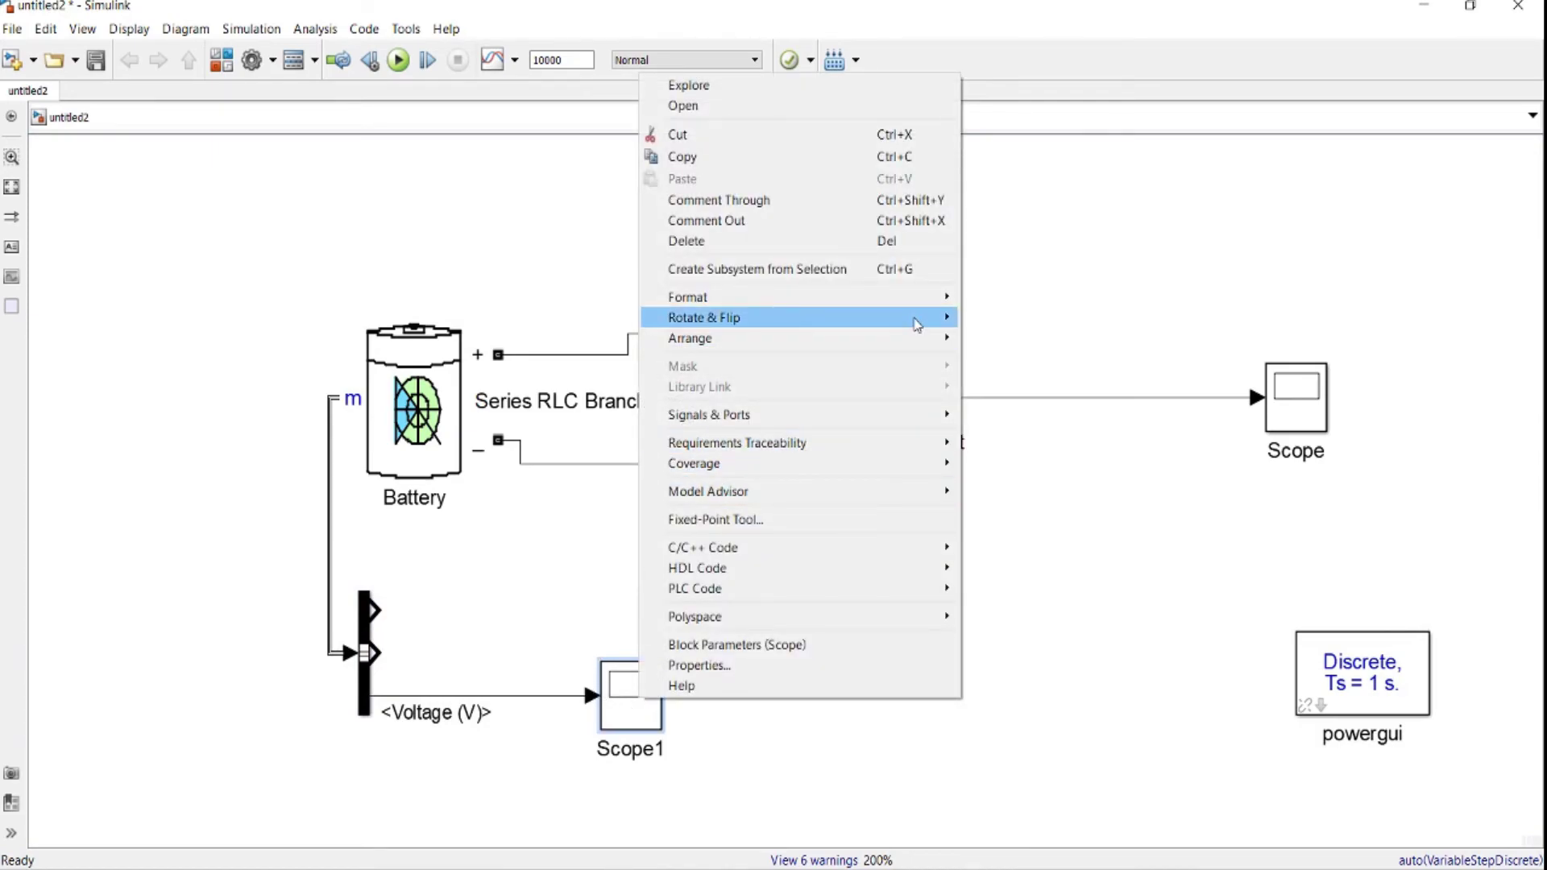
mouse_move(918, 325)
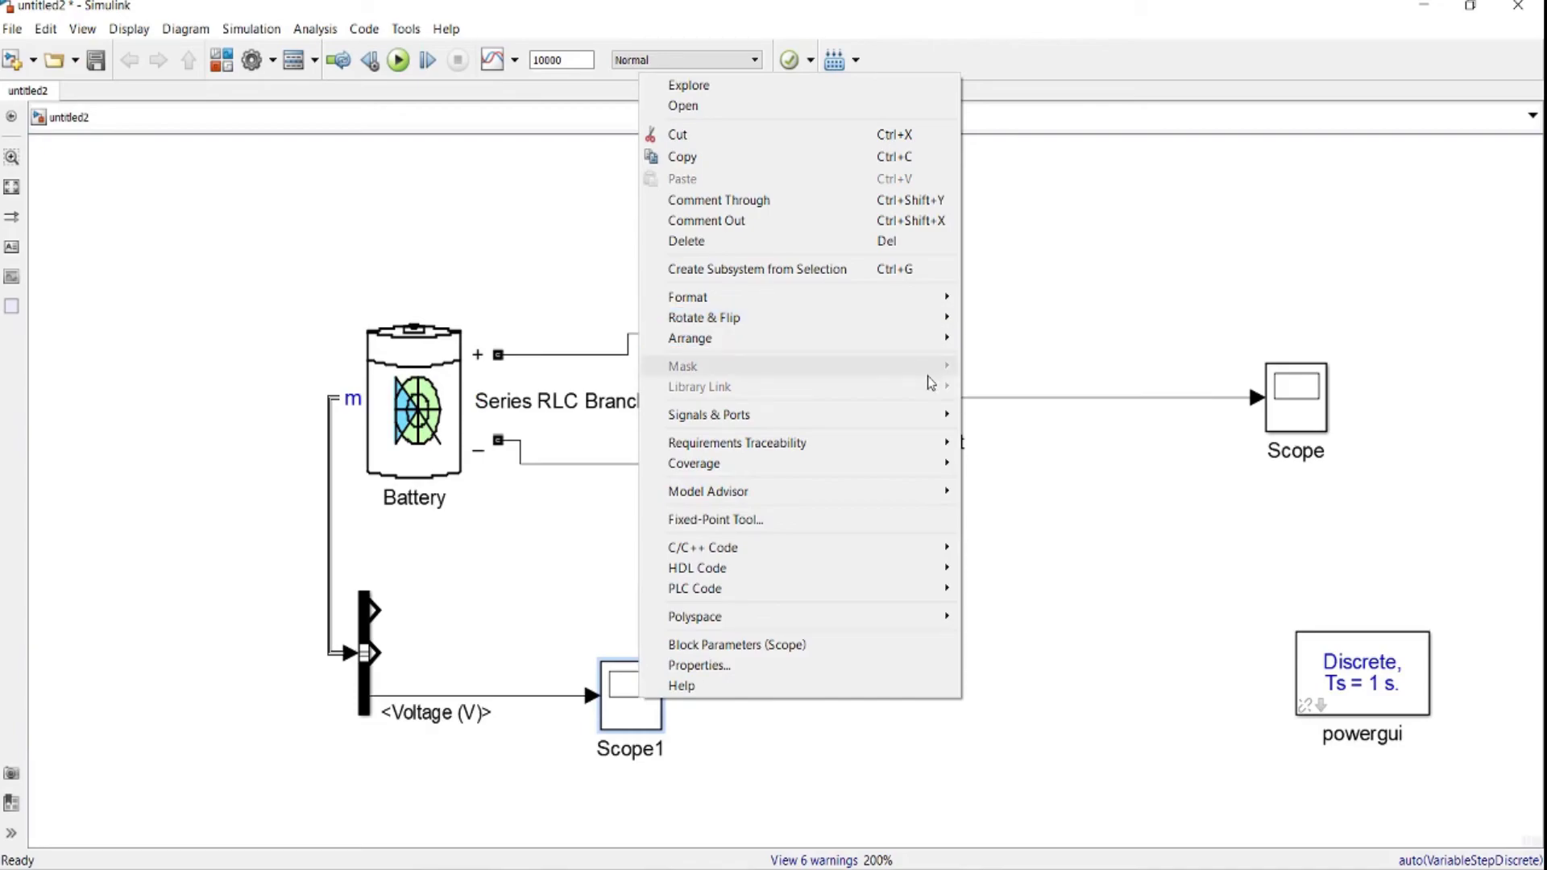
mouse_move(916, 495)
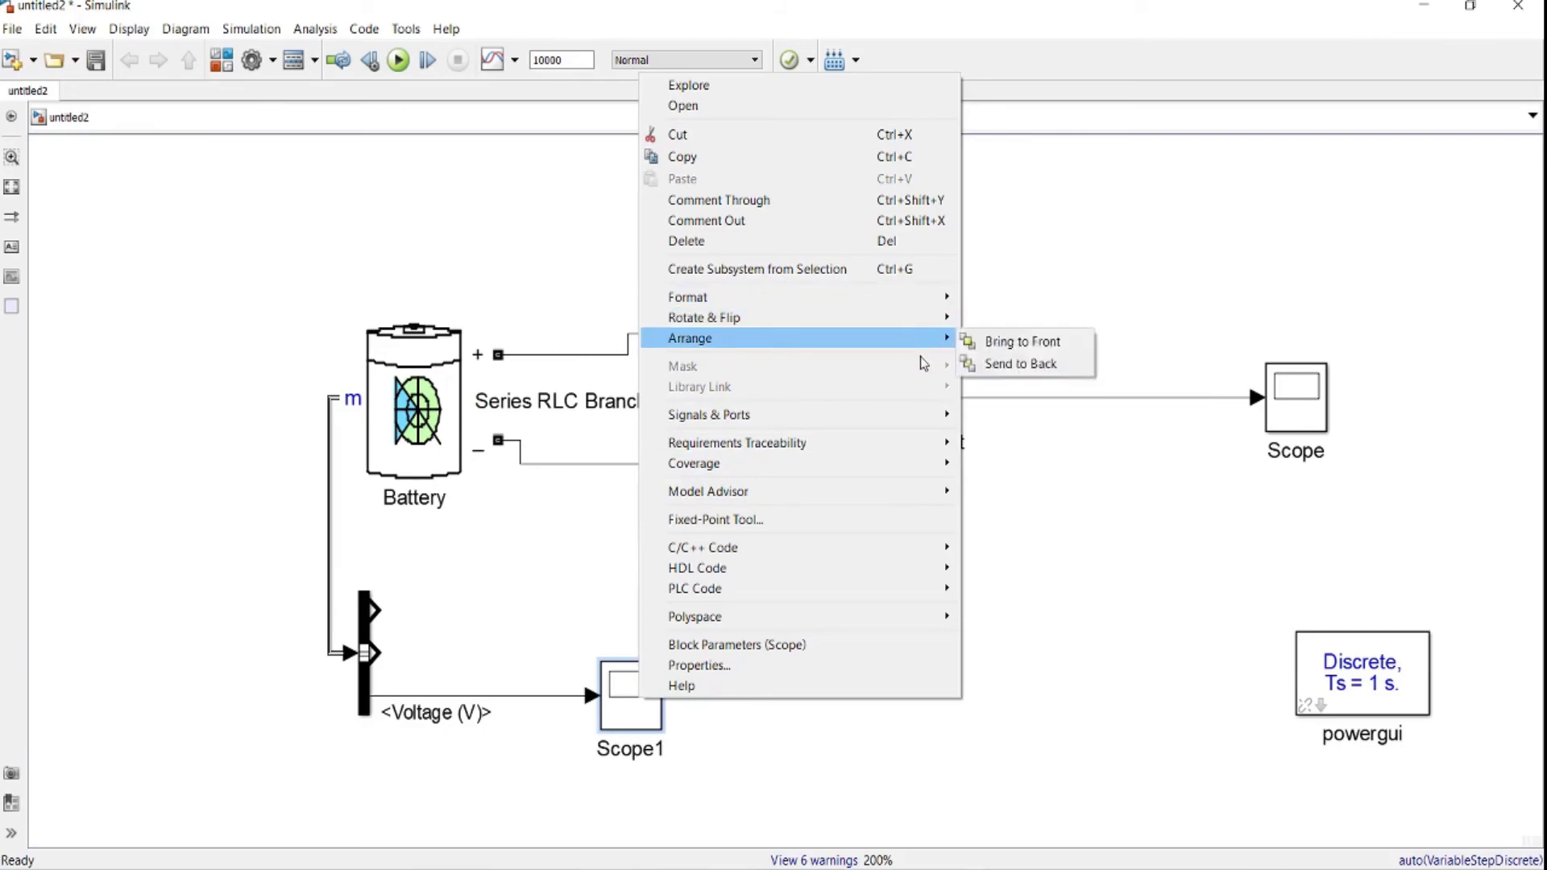
mouse_move(932, 421)
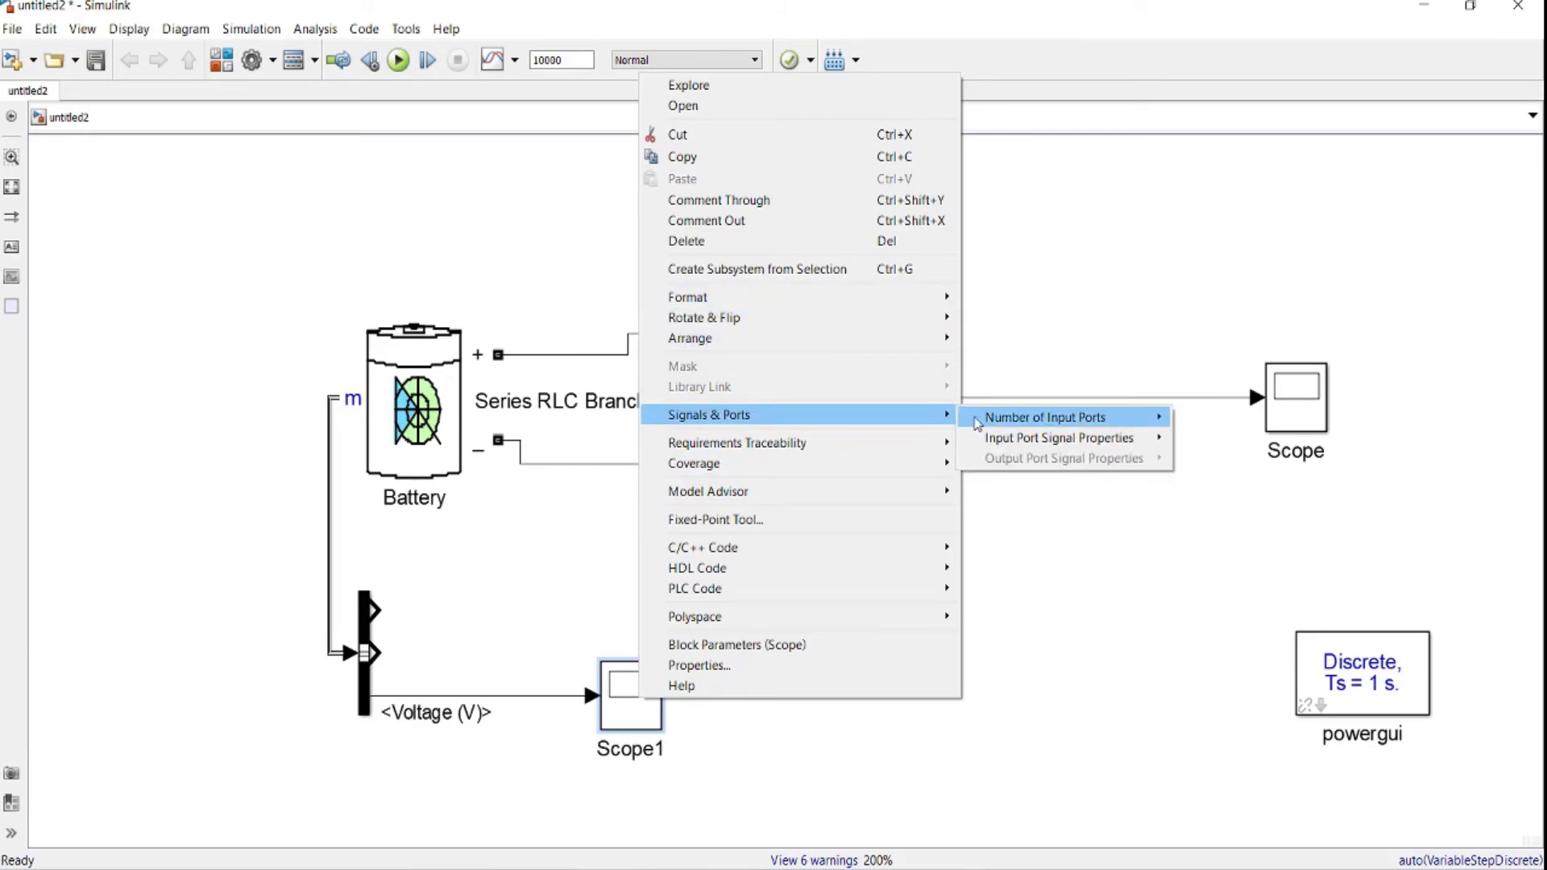
mouse_move(1079, 423)
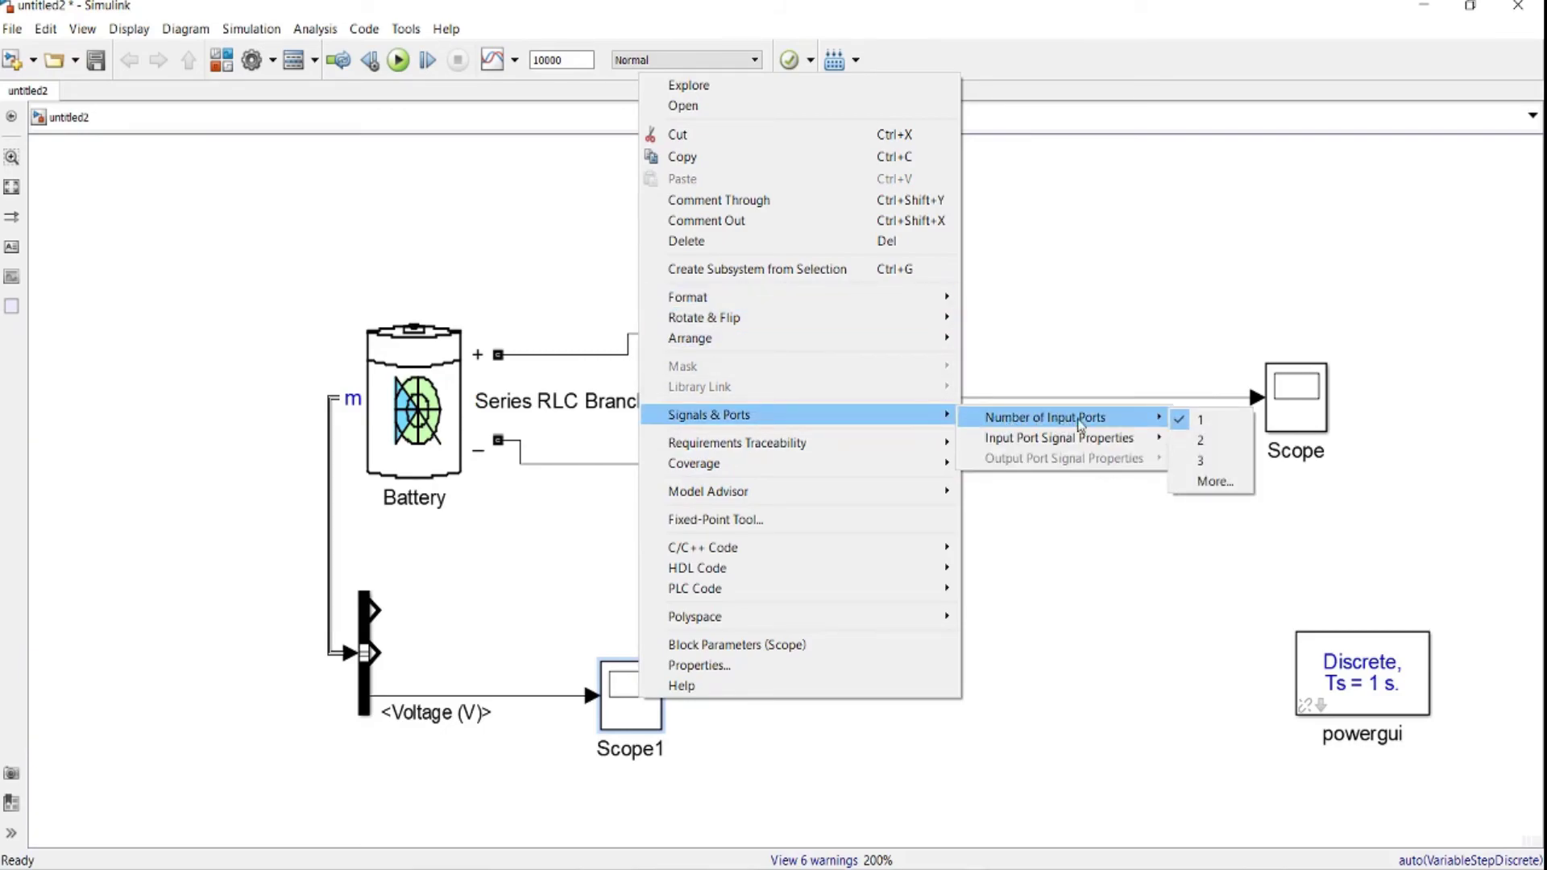
left_click(1208, 443)
Connect the Bus Selector's Current (A) and SOC (%) outputs to Scope1's second and top inputs
left_click_drag(637, 700, 657, 637)
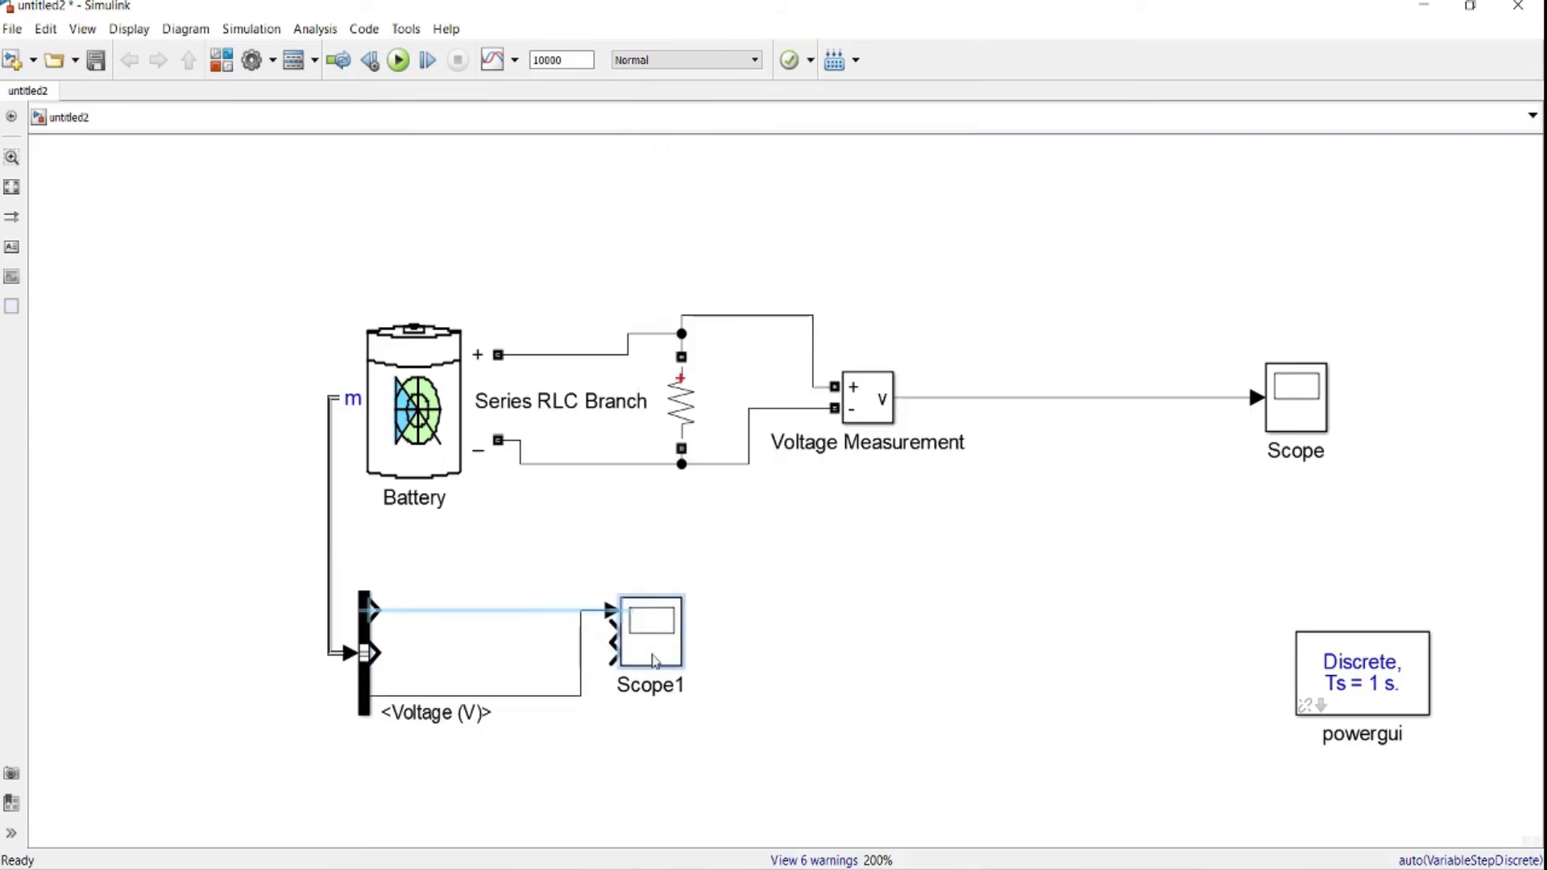
left_click_drag(366, 653, 612, 631)
left_click_drag(372, 610, 612, 652)
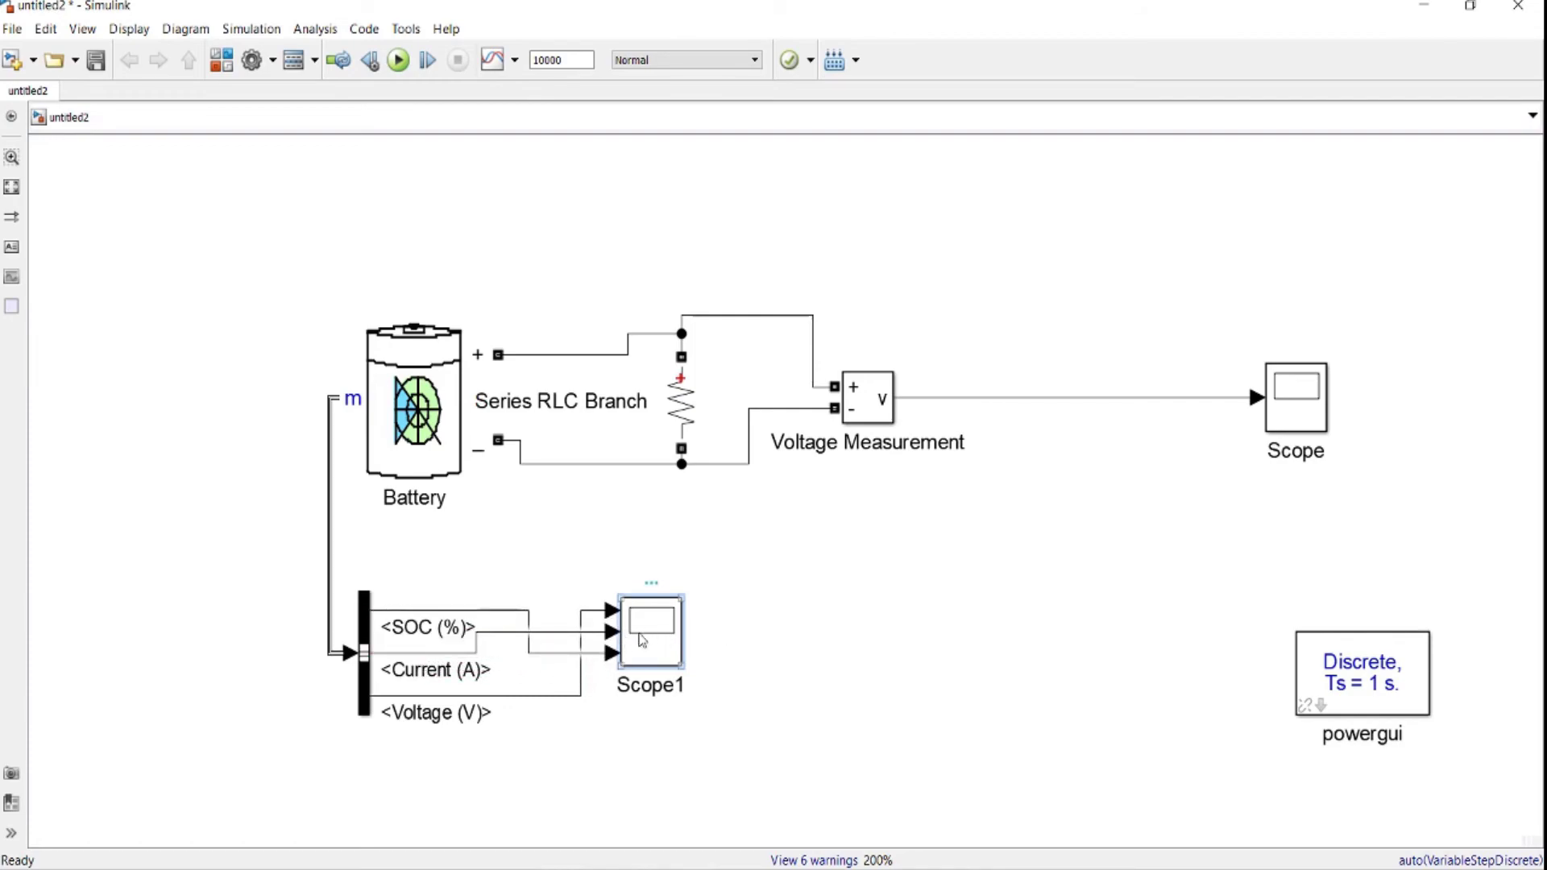
Give Scope1 a 3x1 stacked layout, run the simulation, and maximize the Scope1 window
double_click(638, 640)
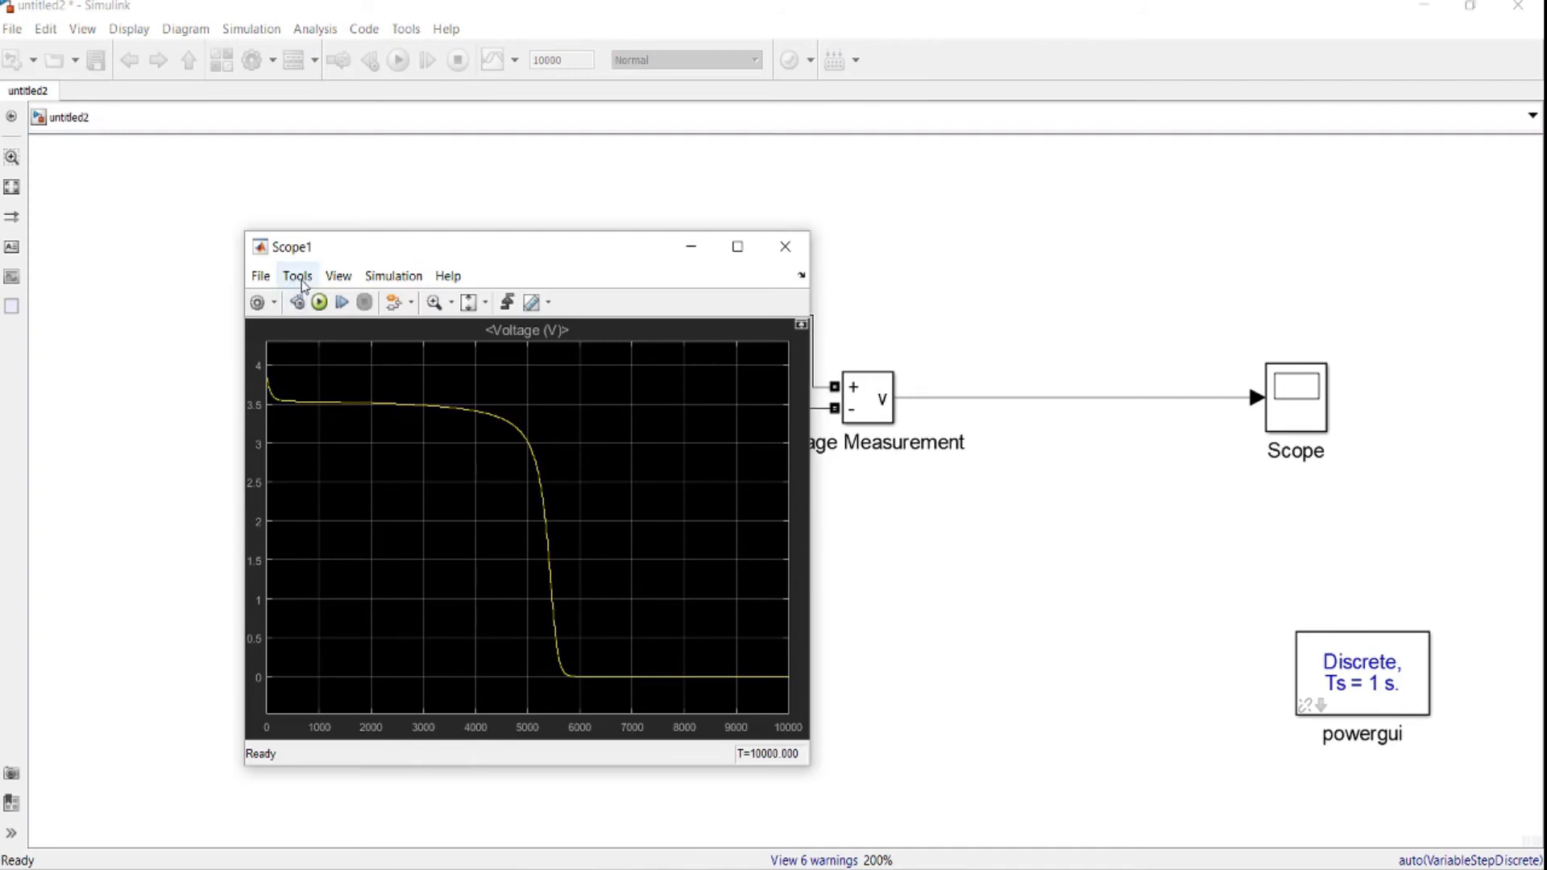
left_click(340, 277)
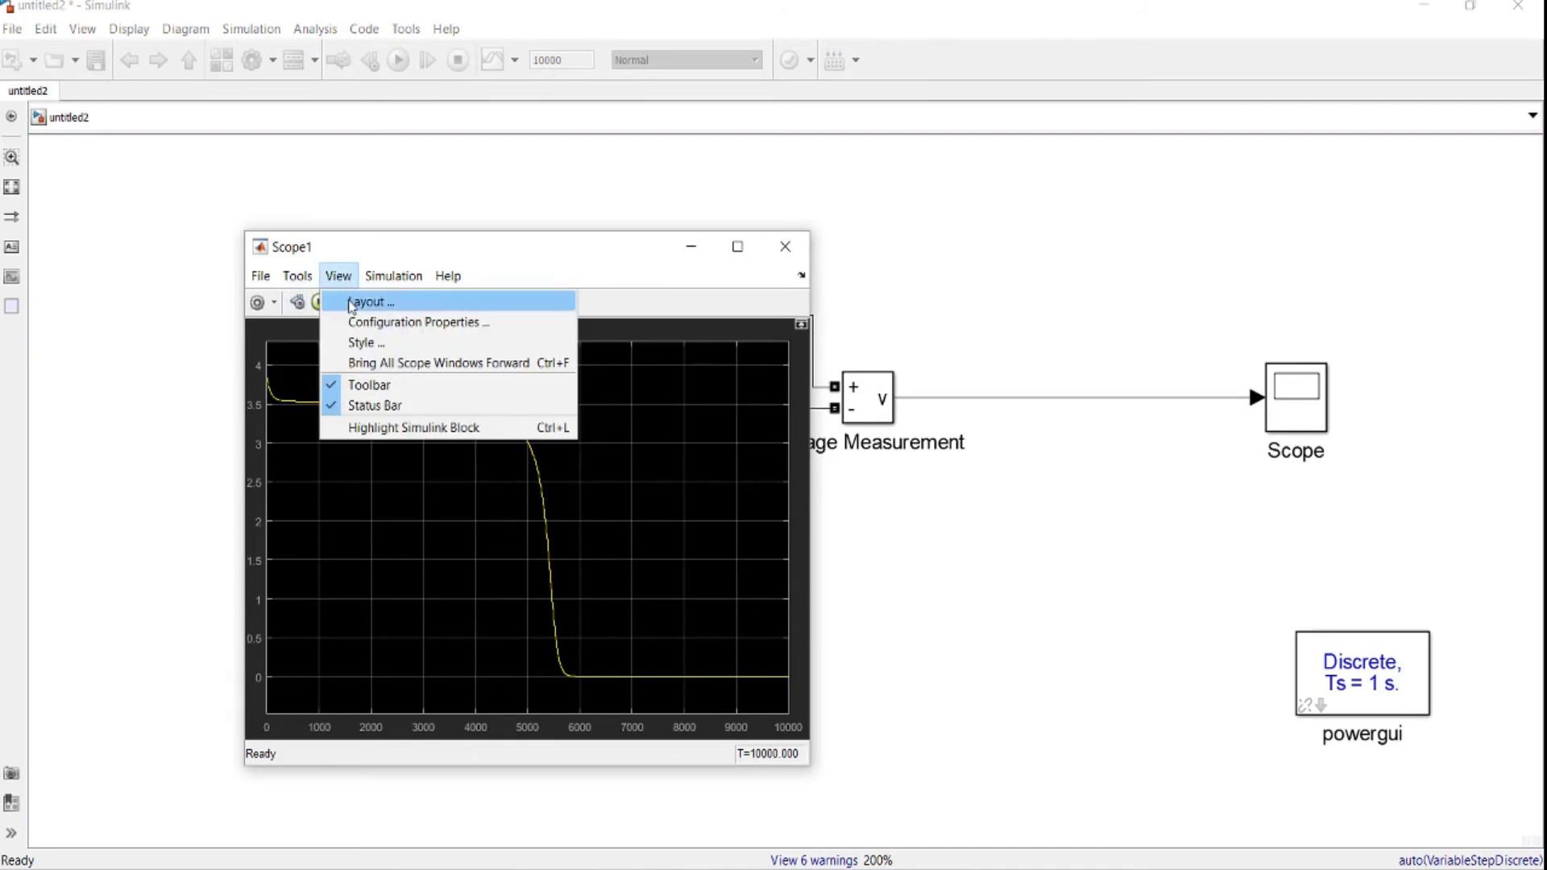
left_click(366, 302)
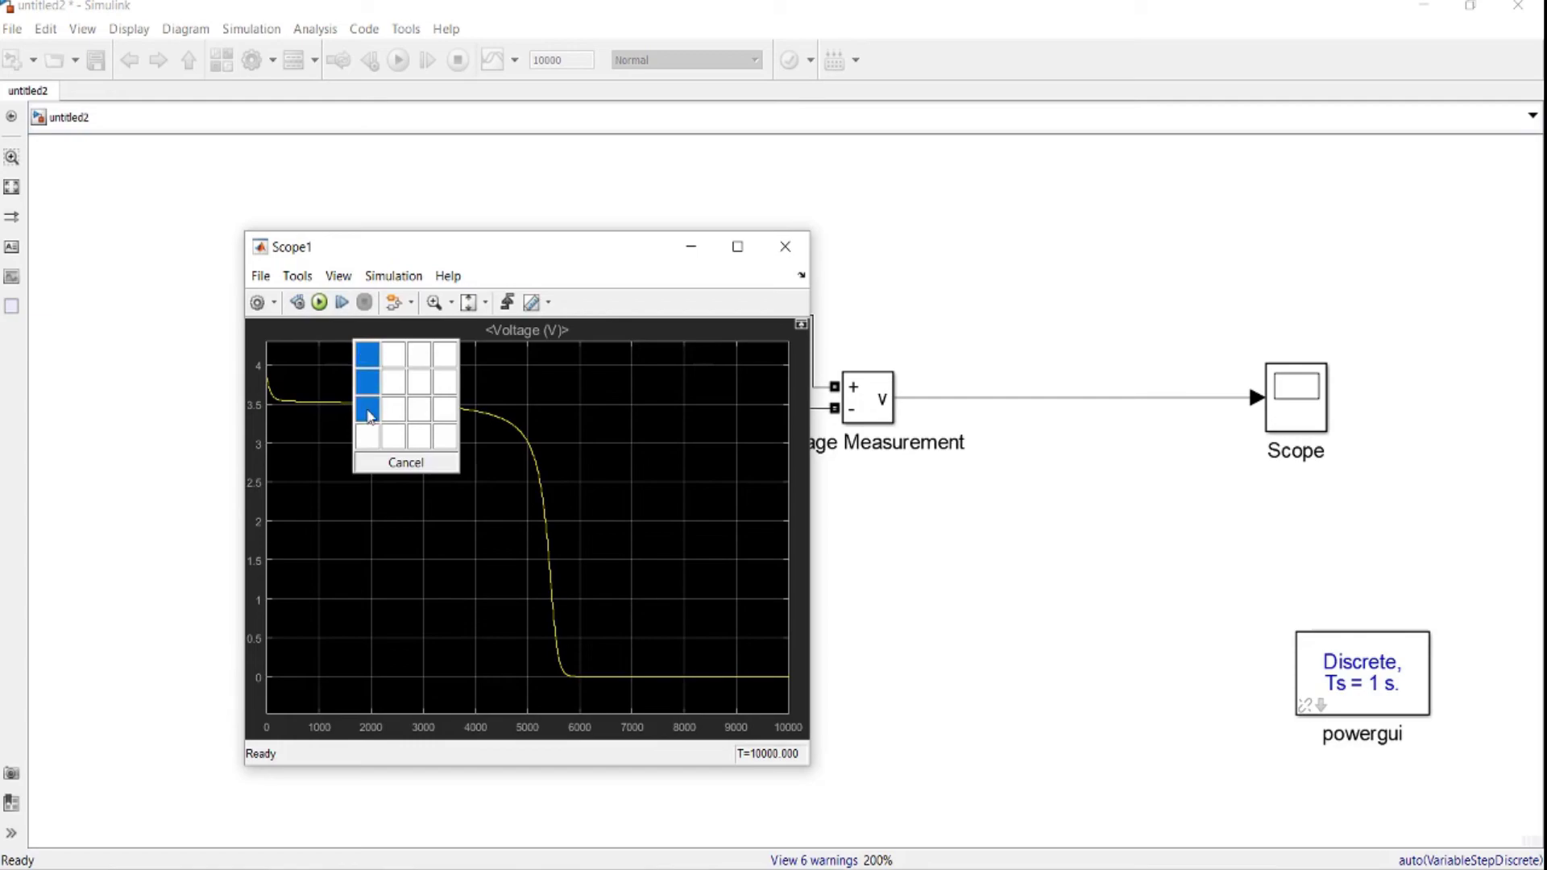
left_click(368, 411)
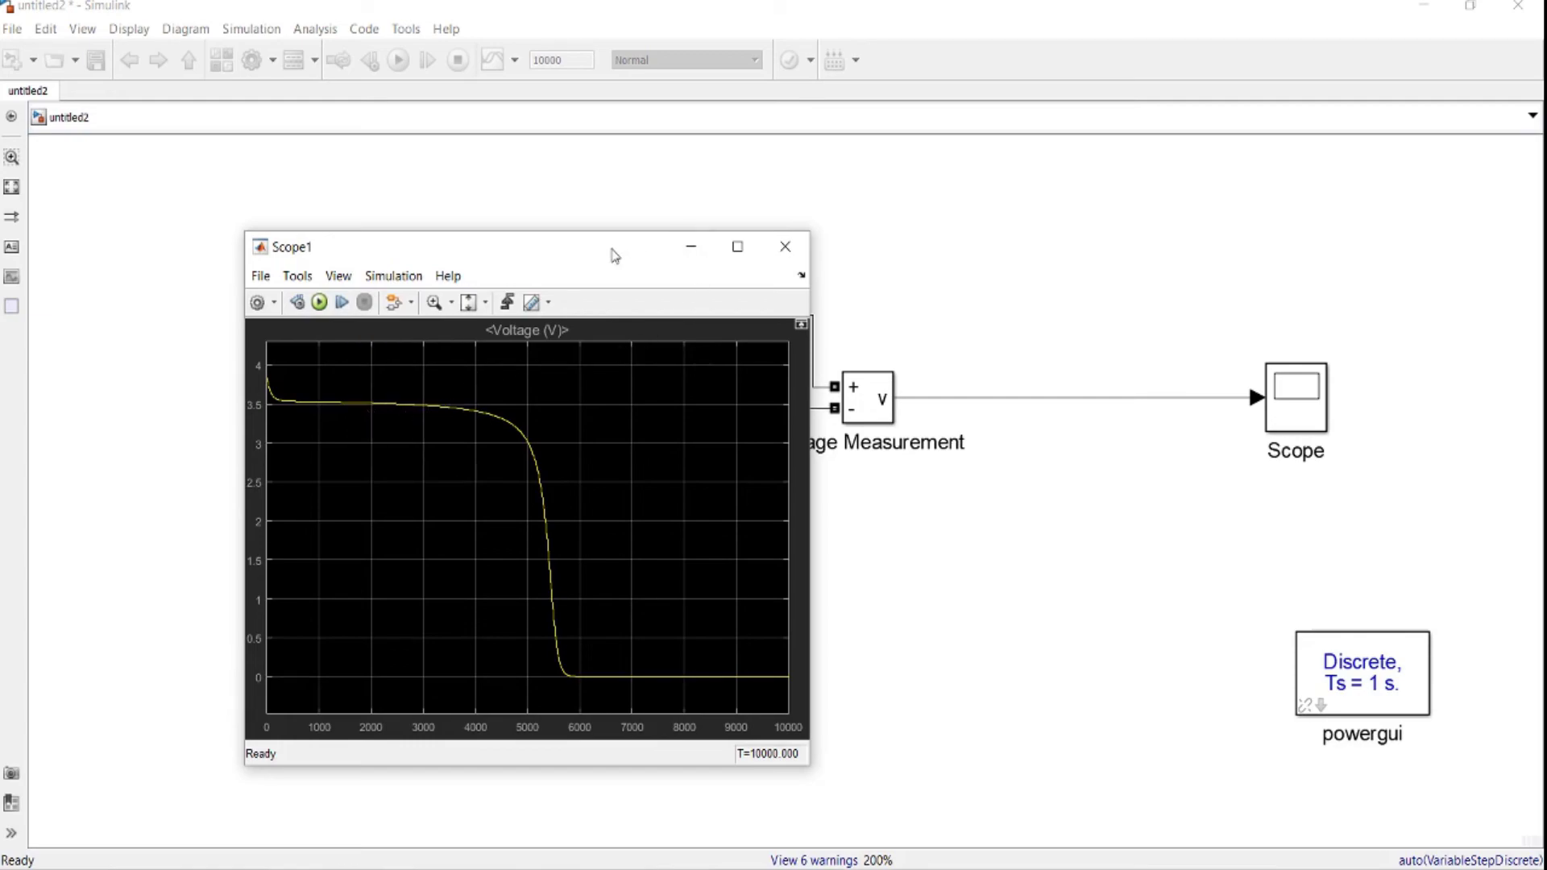
left_click_drag(608, 249, 935, 167)
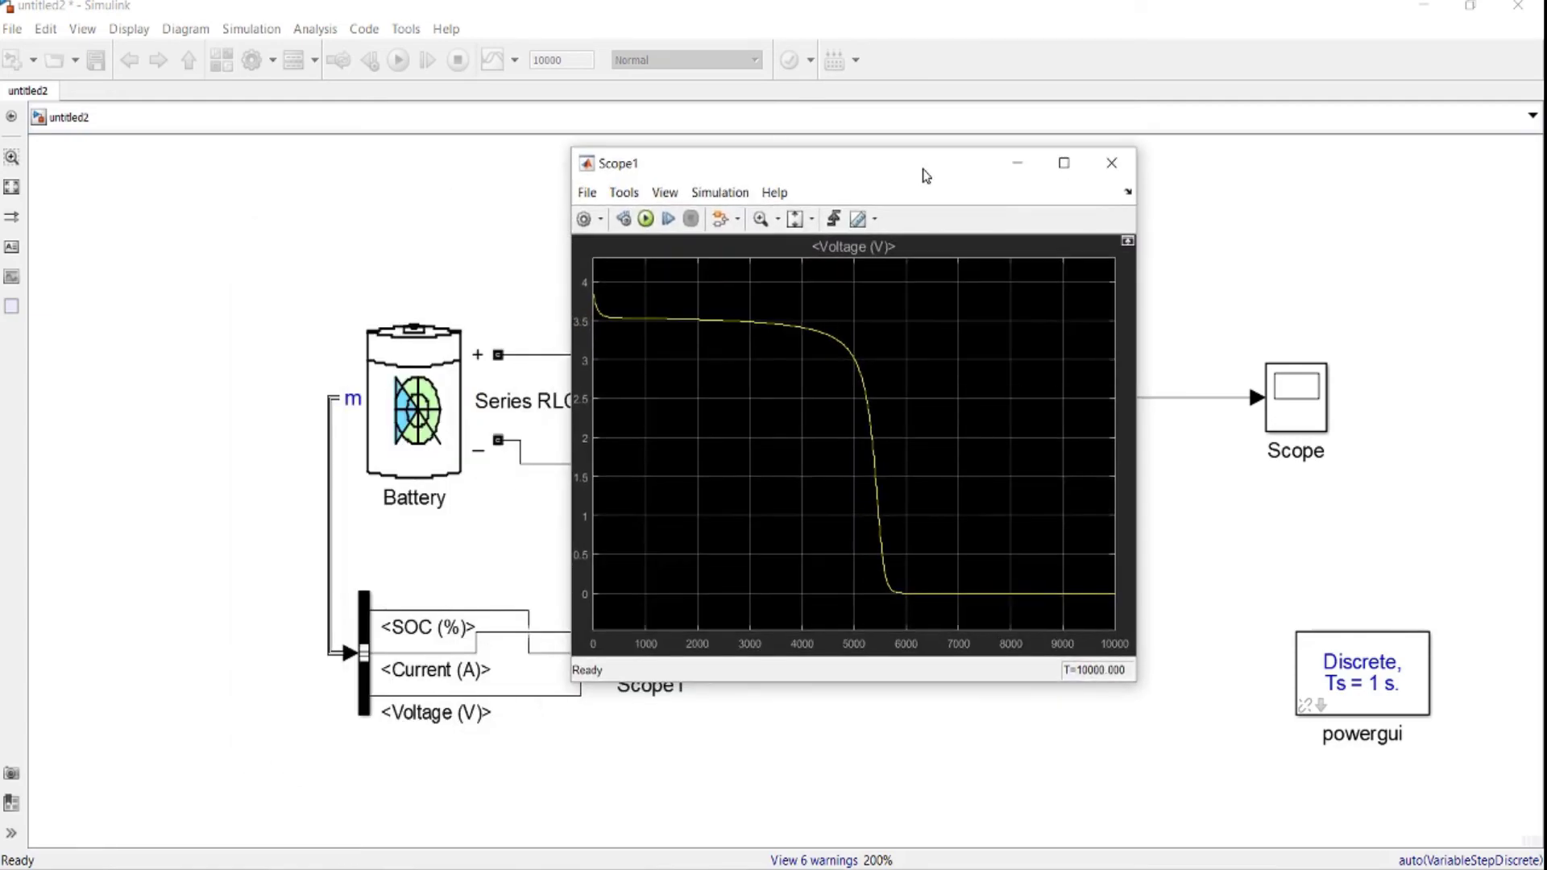
left_click(646, 220)
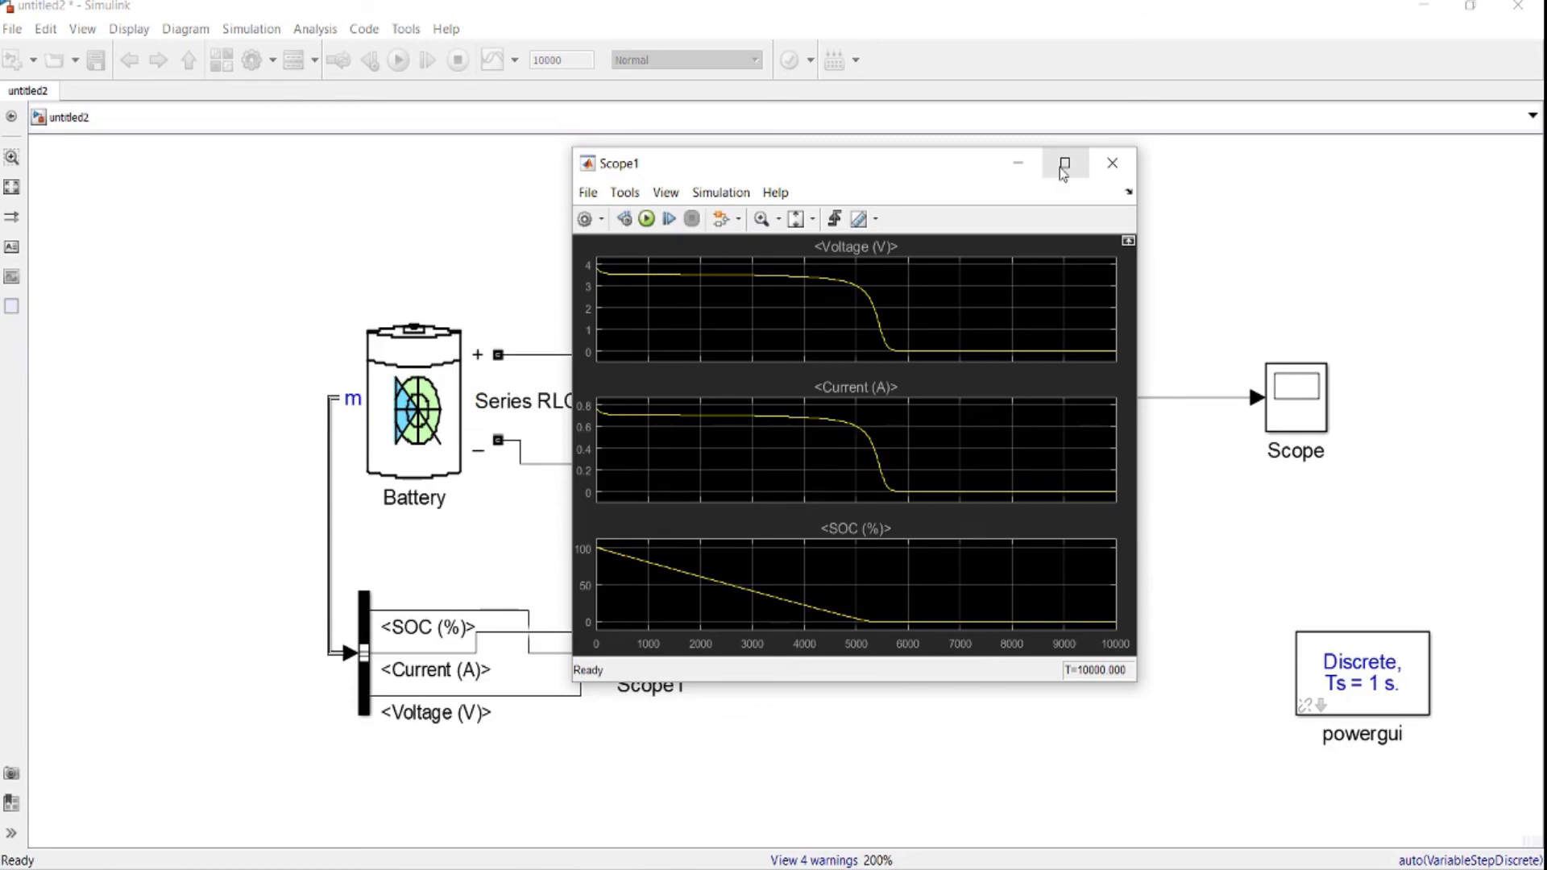
left_click(1064, 165)
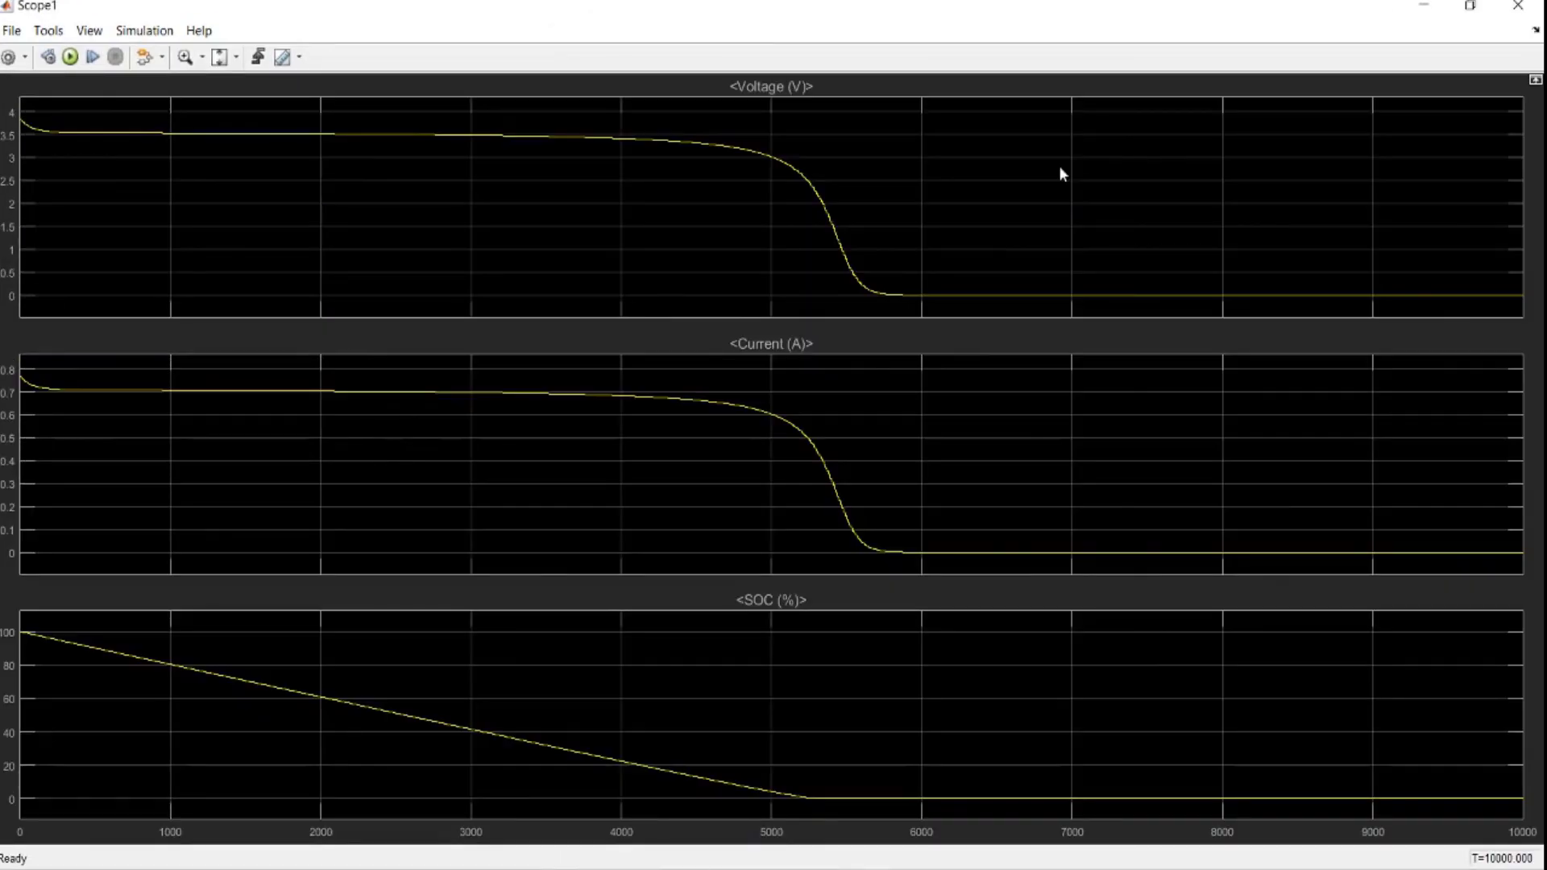